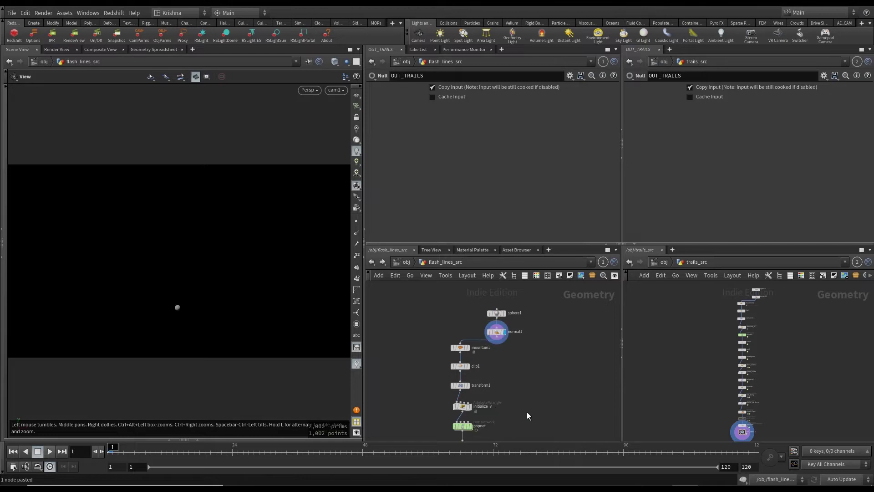
- In flash_lines_src's popnet, set the birth seed of source_first_input to ch("../../../SEED/seed")+123456
{"action": "scroll", "coordinate": [456, 358], "scroll_direction": "up", "scroll_amount": 3}
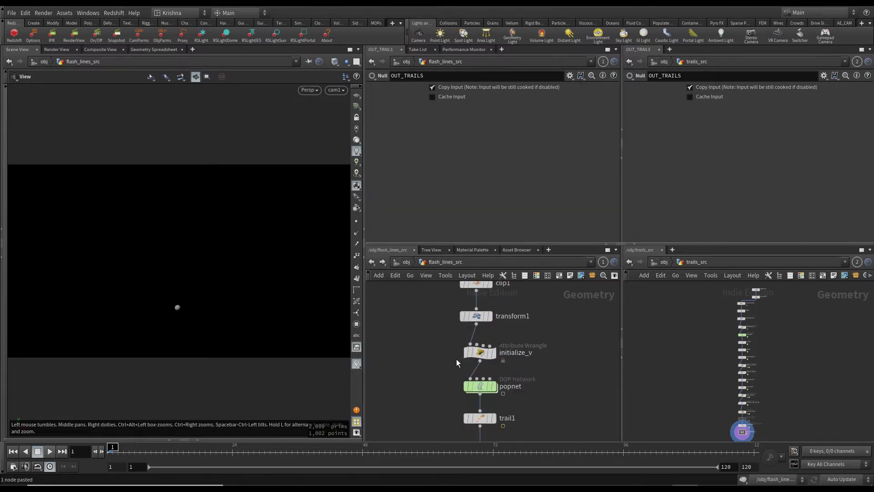
{"action": "left_click", "coordinate": [483, 354]}
{"action": "middle_click_drag", "start_coordinate": [588, 407], "coordinate": [580, 362]}
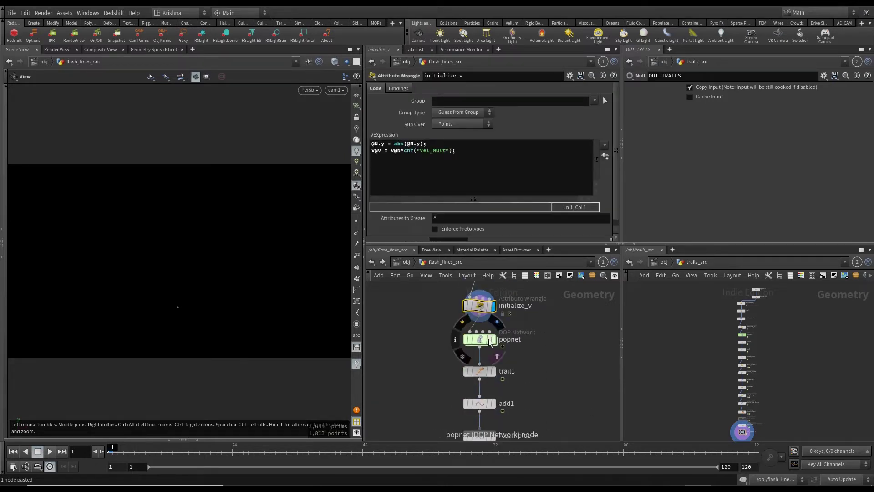
{"action": "double_click", "coordinate": [479, 340]}
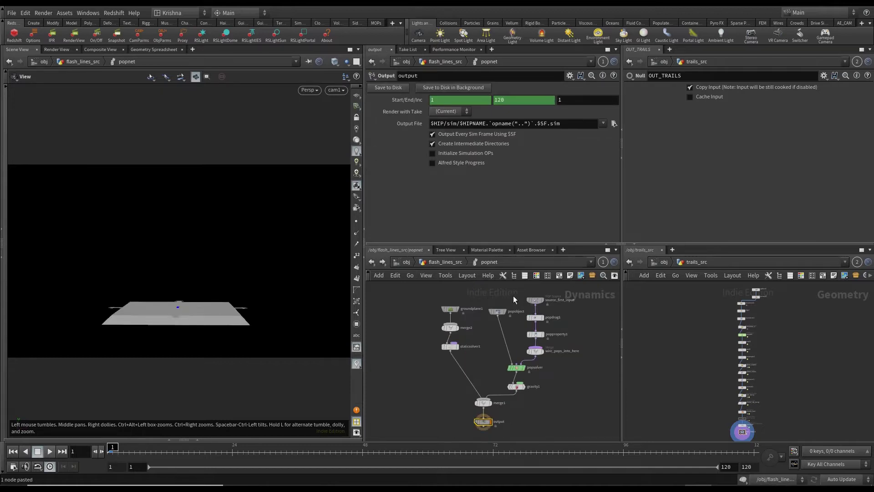
{"action": "left_click", "coordinate": [535, 300]}
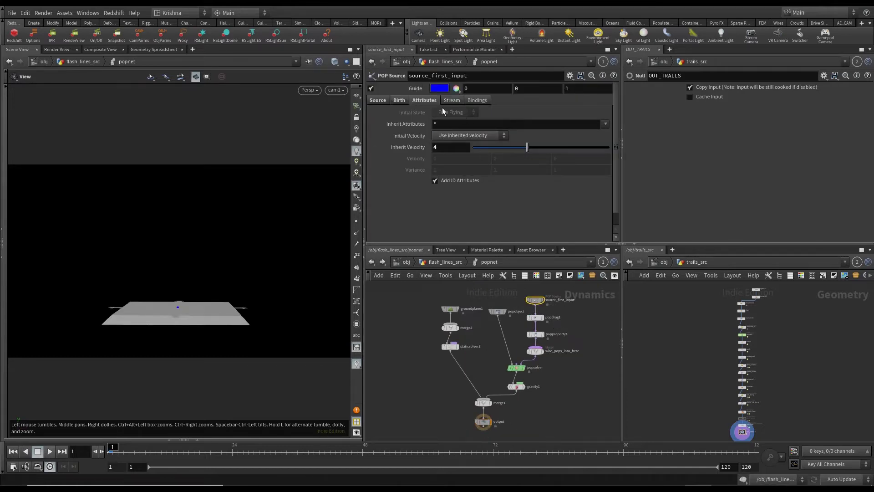
{"action": "left_click", "coordinate": [399, 100]}
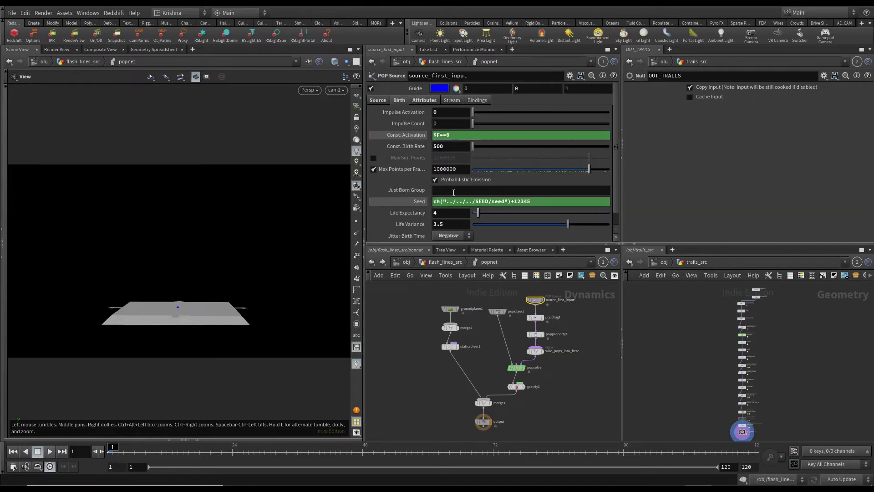
{"action": "left_click", "coordinate": [536, 201]}
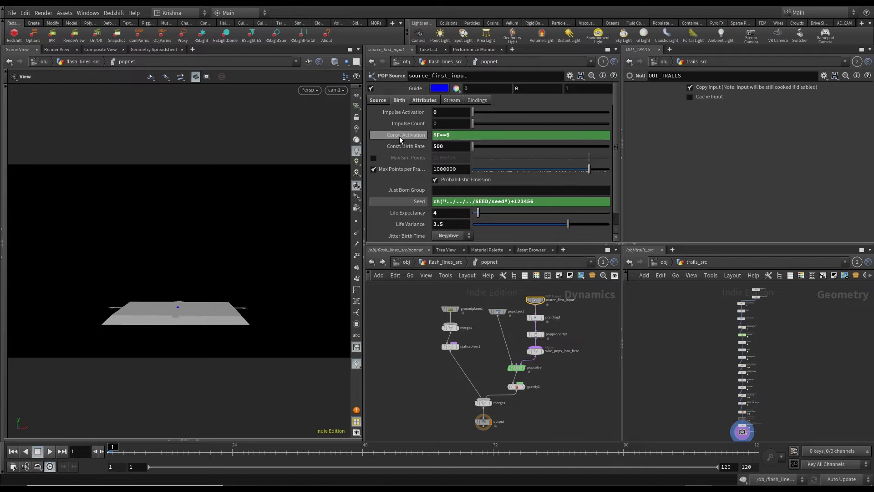
- Set the Const. Activation expression of the POP source to $F==4
{"action": "left_click", "coordinate": [501, 136]}
{"action": "key", "text": "BackSpace"}
{"action": "type", "text": "4"}
{"action": "key", "text": "Return"}
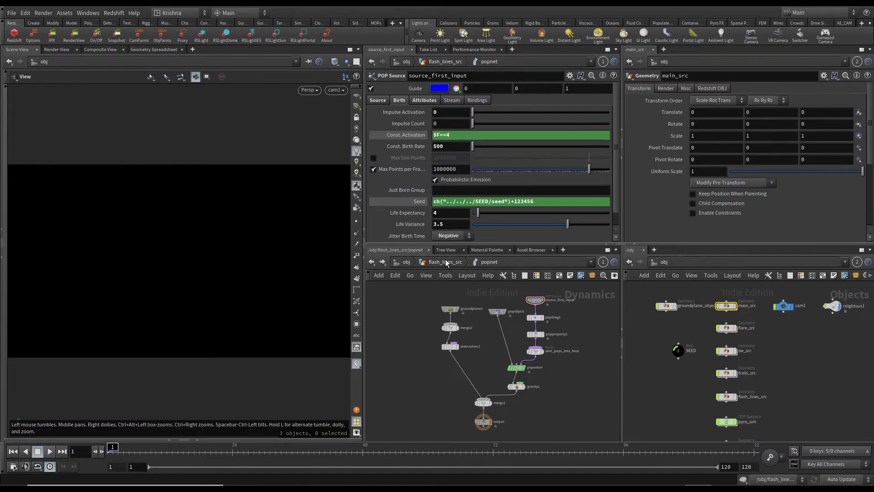
- Return to the object level and open the noise_up_temp VOP network inside trails_src
{"action": "left_click", "coordinate": [445, 261]}
{"action": "left_click", "coordinate": [405, 261]}
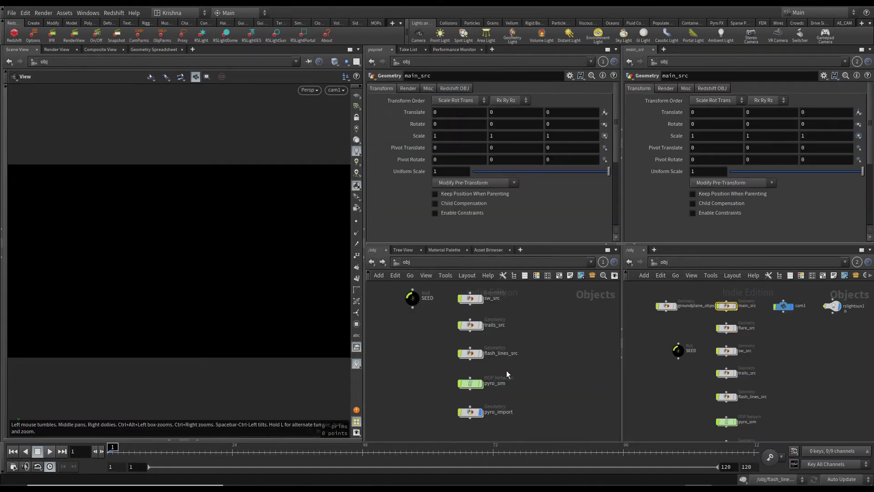
{"action": "middle_click_drag", "start_coordinate": [538, 368], "coordinate": [541, 383]}
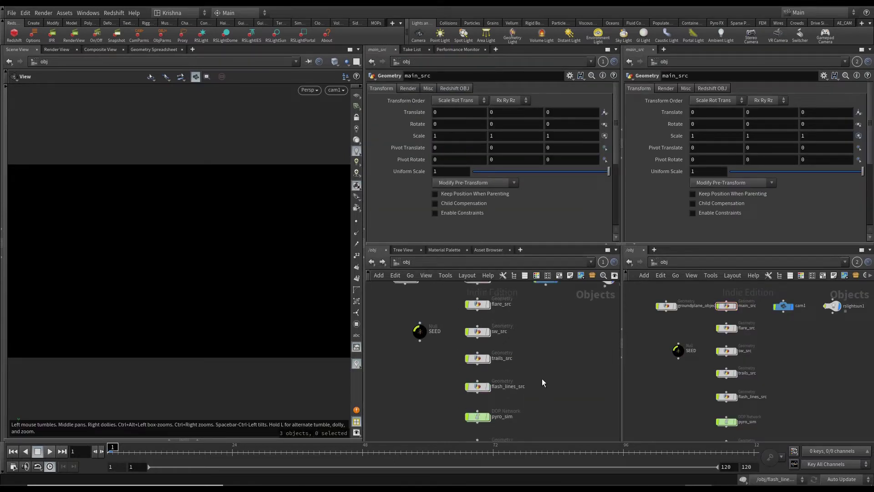
{"action": "double_click", "coordinate": [477, 359]}
{"action": "scroll", "coordinate": [485, 387], "scroll_direction": "up", "scroll_amount": 5}
{"action": "middle_click_drag", "start_coordinate": [555, 413], "coordinate": [554, 364]}
{"action": "middle_click_drag", "start_coordinate": [536, 408], "coordinate": [536, 381]}
{"action": "scroll", "coordinate": [529, 381], "scroll_direction": "up", "scroll_amount": 1}
{"action": "scroll", "coordinate": [468, 371], "scroll_direction": "up", "scroll_amount": 4}
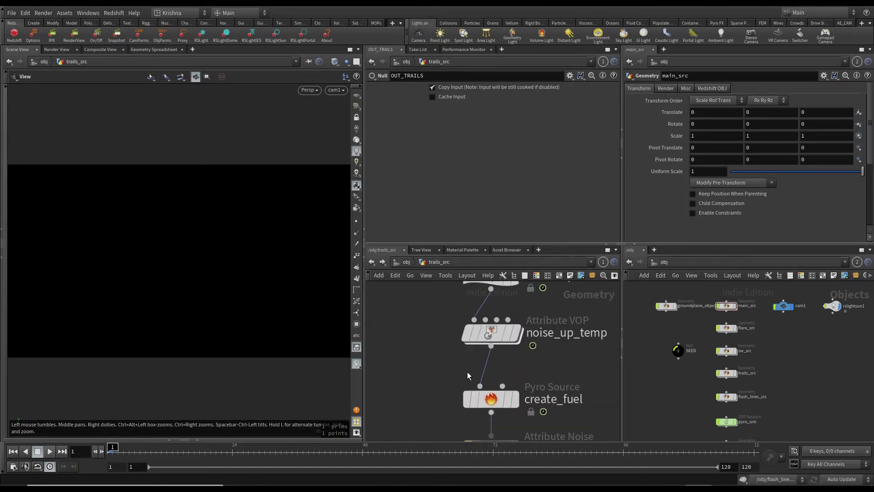
{"action": "scroll", "coordinate": [489, 343], "scroll_direction": "down", "scroll_amount": 6}
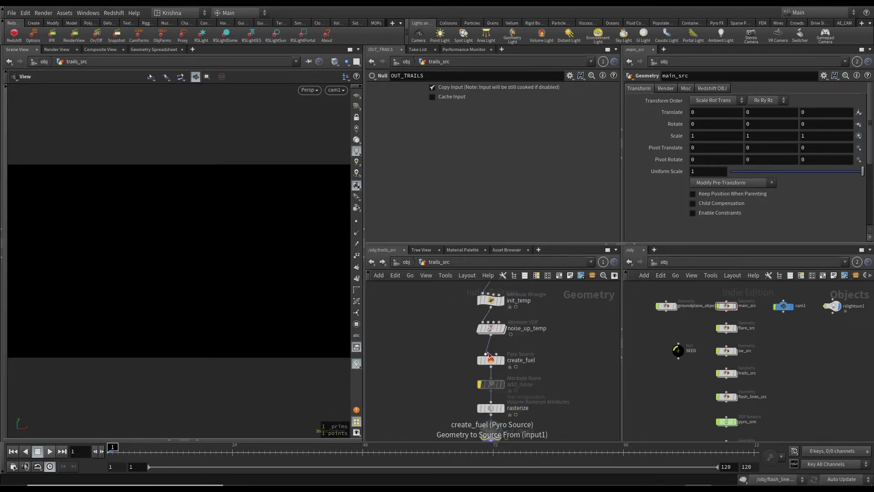
{"action": "double_click", "coordinate": [492, 337]}
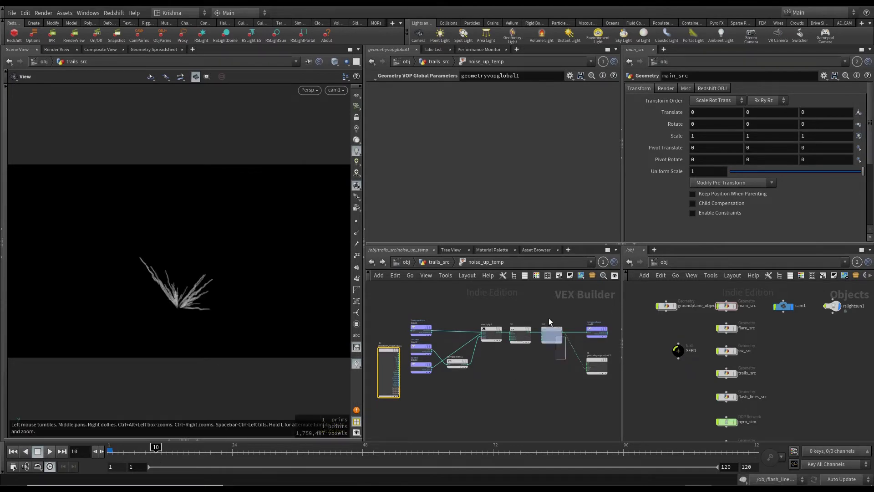
- Preview the trails up to frame 10 and delete the fit2 node from noise_up_temp
{"action": "left_click", "coordinate": [550, 329]}
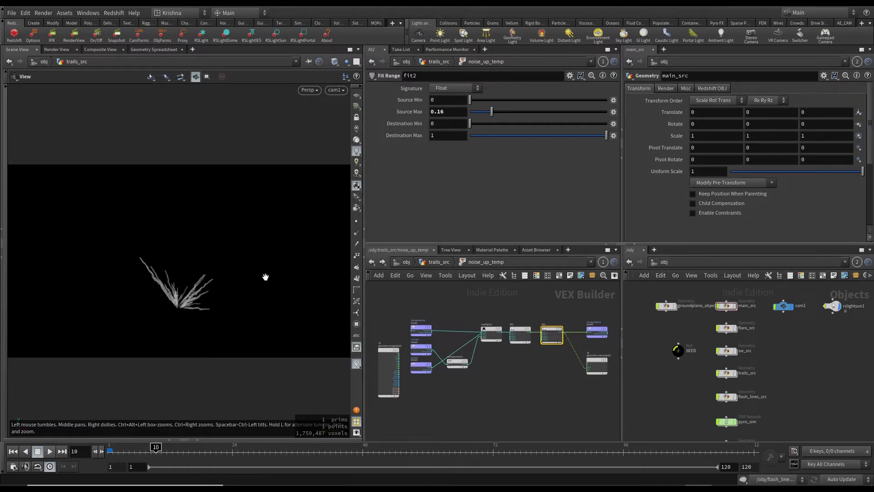
{"action": "left_click", "coordinate": [128, 450]}
{"action": "left_click_drag", "start_coordinate": [129, 450], "coordinate": [157, 451]}
{"action": "scroll", "coordinate": [551, 345], "scroll_direction": "up", "scroll_amount": 5}
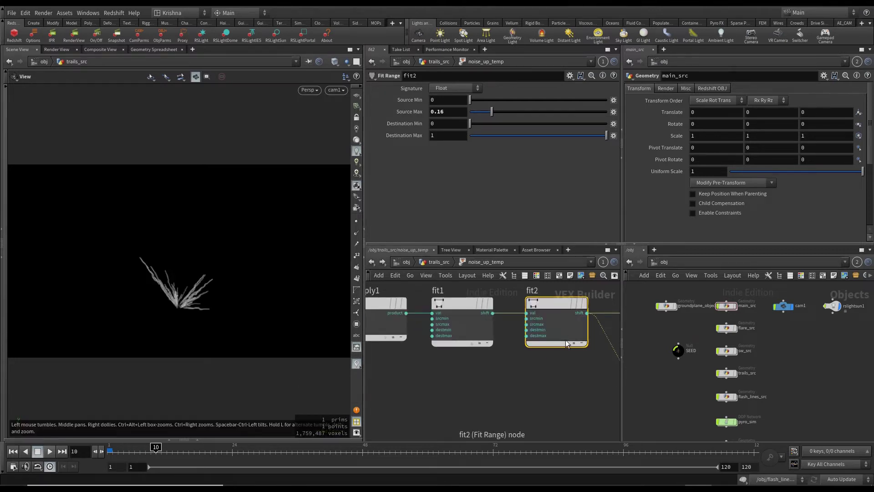
{"action": "key", "text": "Delete"}
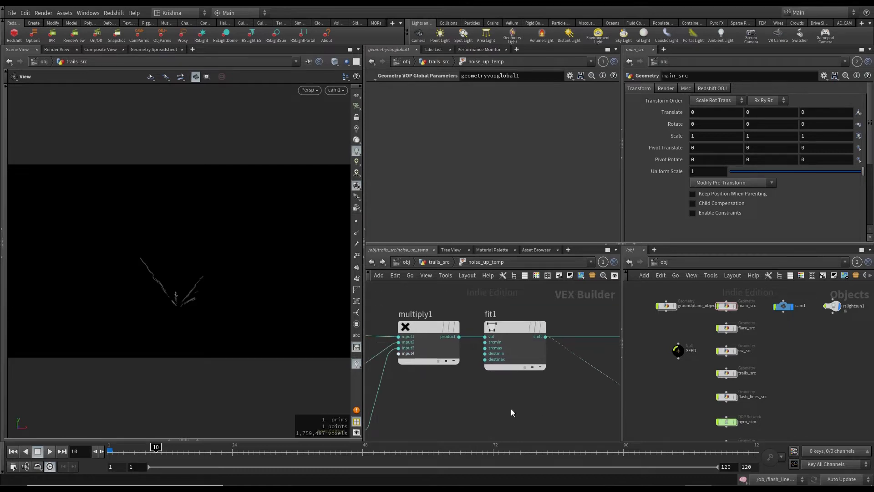
- Delete the speed bind node feeding multiply1 and nudge complement1 slightly upward
{"action": "scroll", "coordinate": [506, 414], "scroll_direction": "down", "scroll_amount": 1}
{"action": "middle_click_drag", "start_coordinate": [437, 435], "coordinate": [570, 398]}
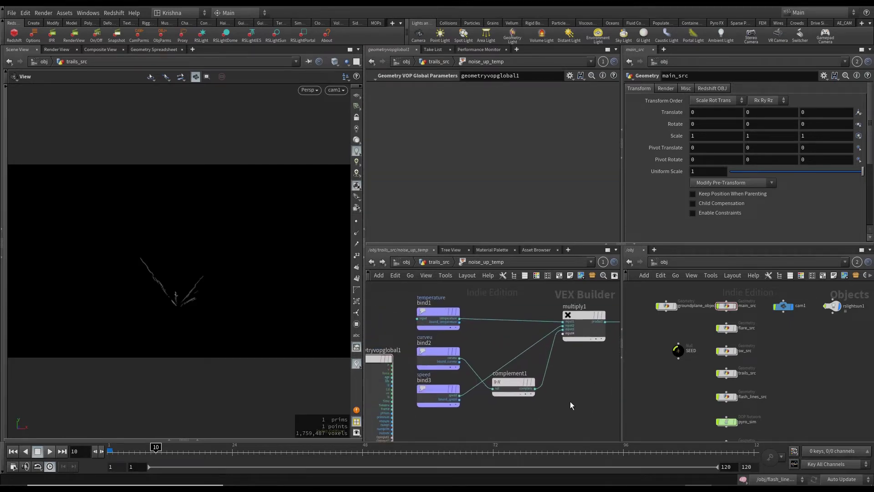
{"action": "left_click", "coordinate": [437, 396]}
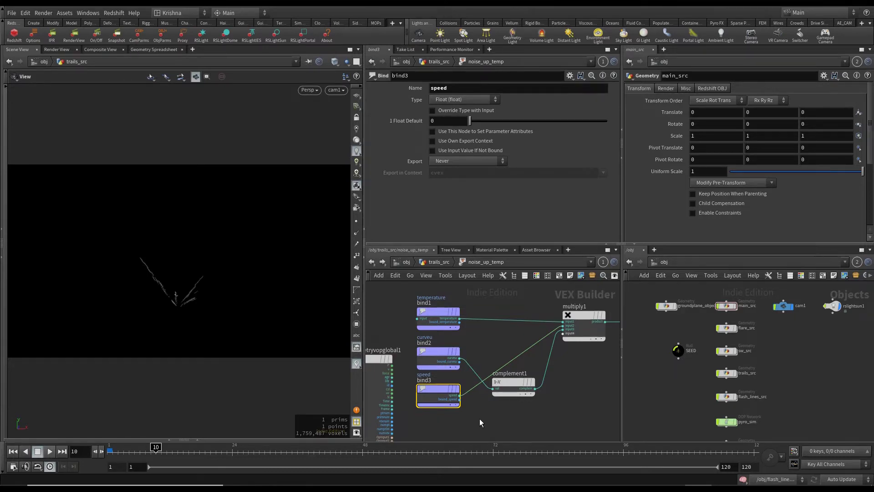
{"action": "key", "text": "Delete"}
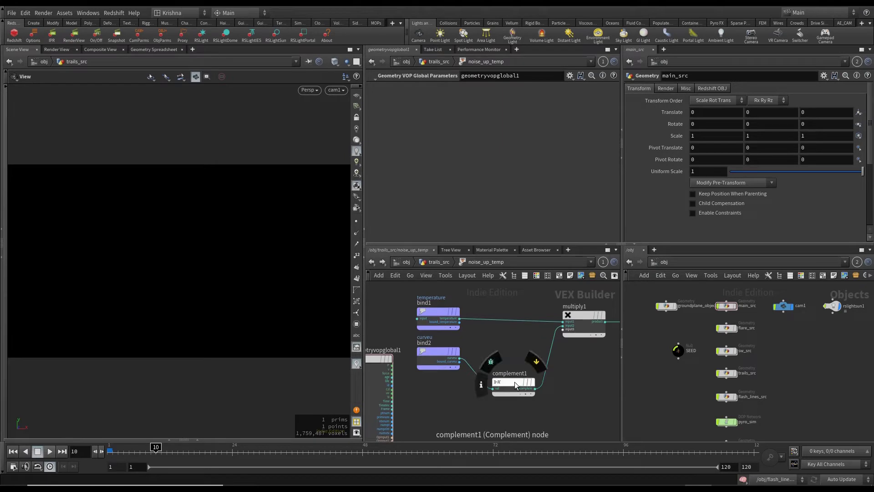
{"action": "left_click_drag", "start_coordinate": [515, 381], "coordinate": [514, 372]}
{"action": "scroll", "coordinate": [531, 372], "scroll_direction": "down", "scroll_amount": 2}
{"action": "middle_click_drag", "start_coordinate": [558, 397], "coordinate": [504, 399]}
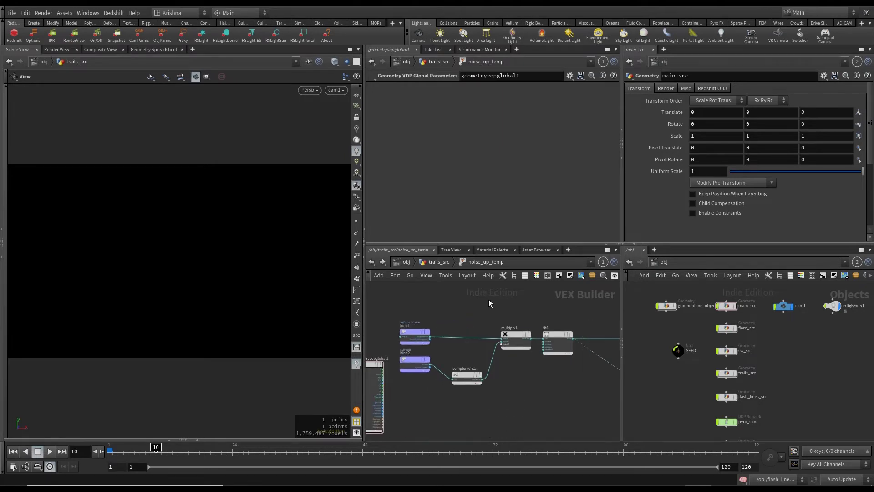
- Check the init_temp wrangle code and bypass the fit1 node inside noise_up_temp
{"action": "left_click", "coordinate": [439, 262]}
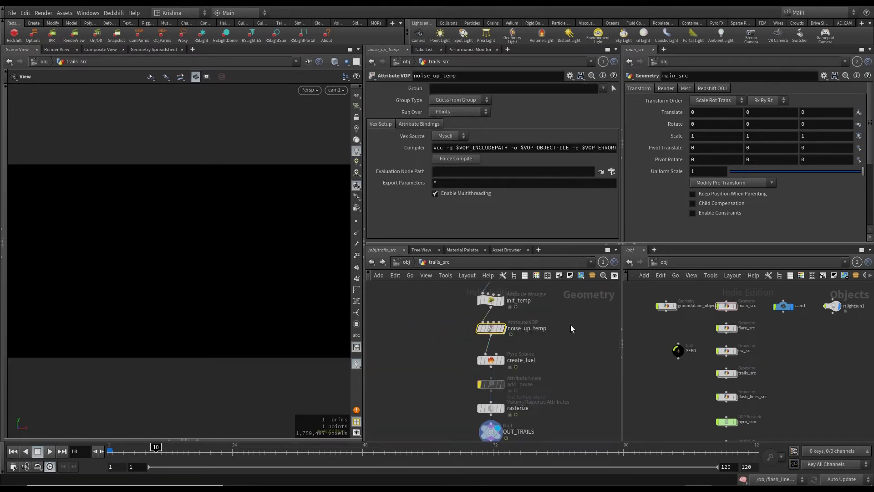
{"action": "left_click", "coordinate": [490, 299]}
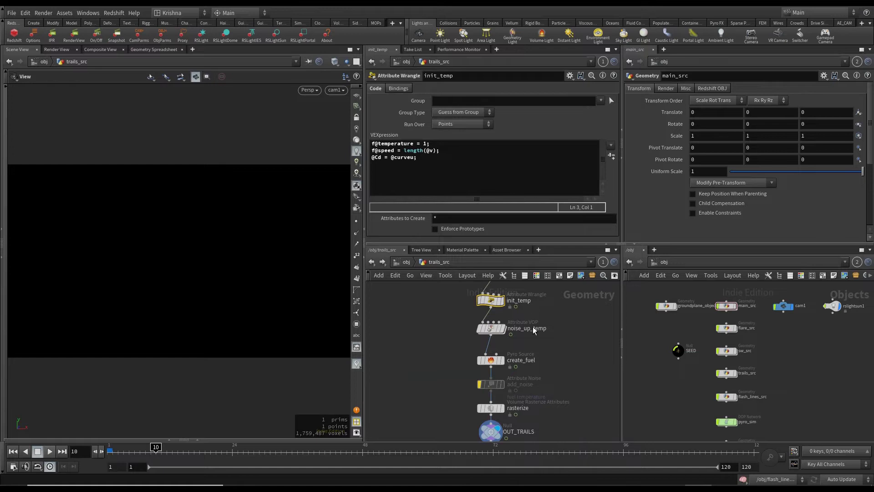
{"action": "double_click", "coordinate": [490, 328]}
{"action": "scroll", "coordinate": [546, 379], "scroll_direction": "down", "scroll_amount": 2}
{"action": "middle_click_drag", "start_coordinate": [547, 378], "coordinate": [531, 393]}
{"action": "left_click", "coordinate": [524, 357]}
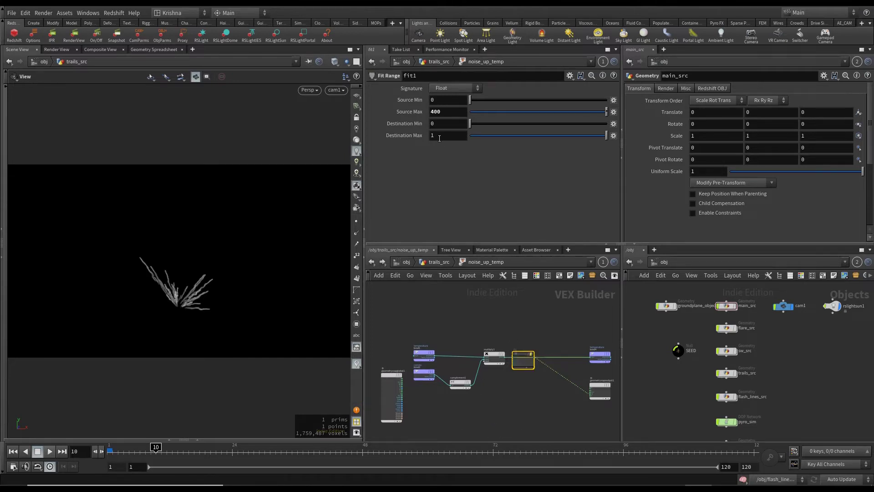
- Show noise_up_temp's speed and temperature attributes in the geometry spreadsheet and delete the fit1 node inside it
{"action": "left_click", "coordinate": [197, 440]}
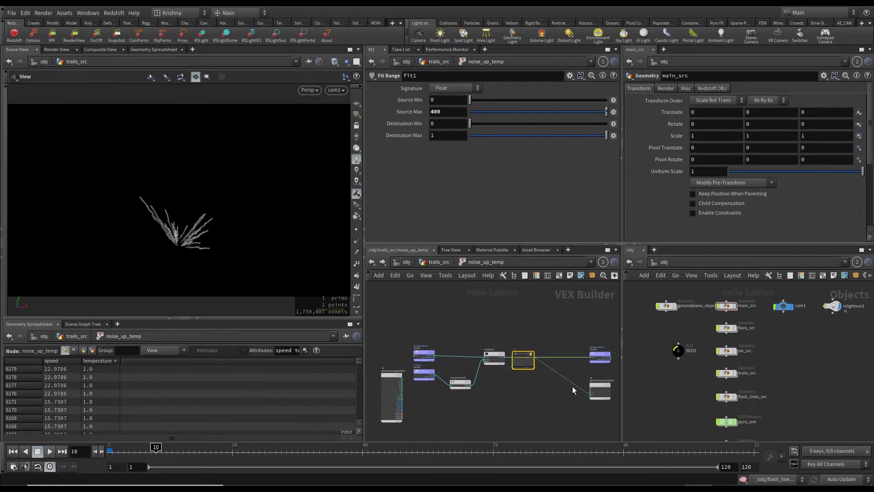
{"action": "left_click", "coordinate": [430, 261]}
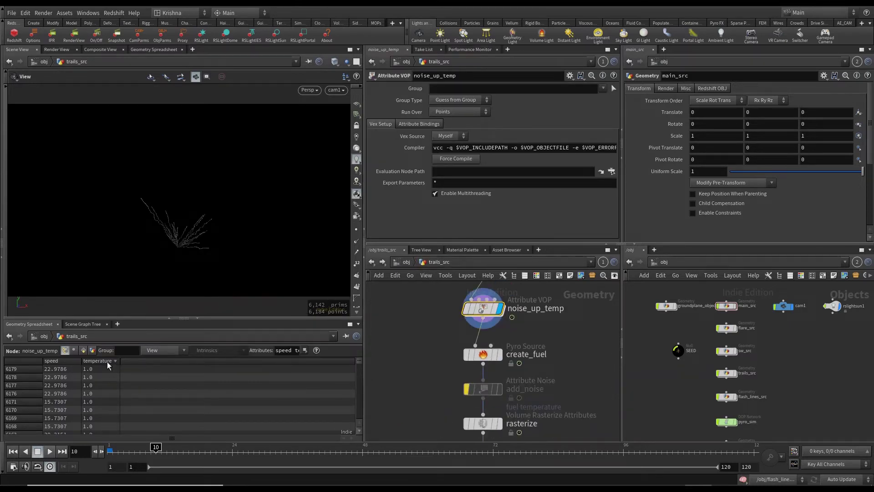
{"action": "double_click", "coordinate": [483, 312]}
{"action": "scroll", "coordinate": [531, 373], "scroll_direction": "up", "scroll_amount": 2}
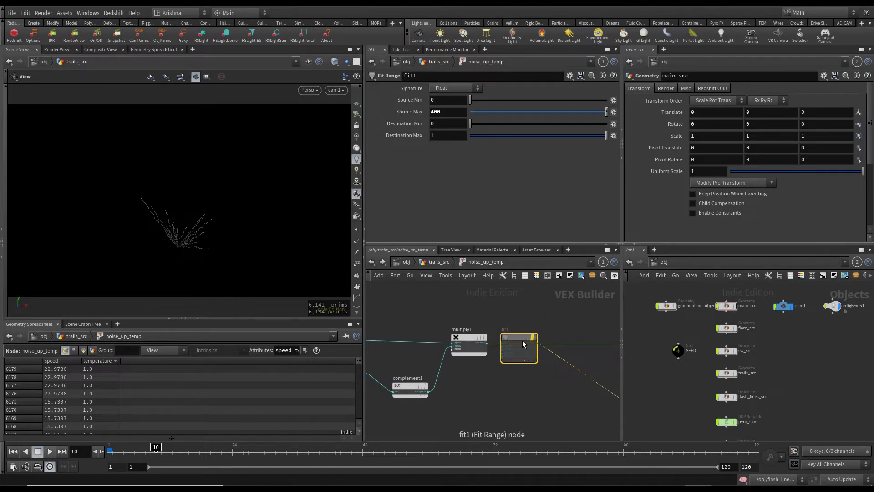
{"action": "scroll", "coordinate": [468, 394], "scroll_direction": "down", "scroll_amount": 4}
{"action": "middle_click_drag", "start_coordinate": [468, 401], "coordinate": [501, 392]}
{"action": "scroll", "coordinate": [452, 364], "scroll_direction": "up", "scroll_amount": 5}
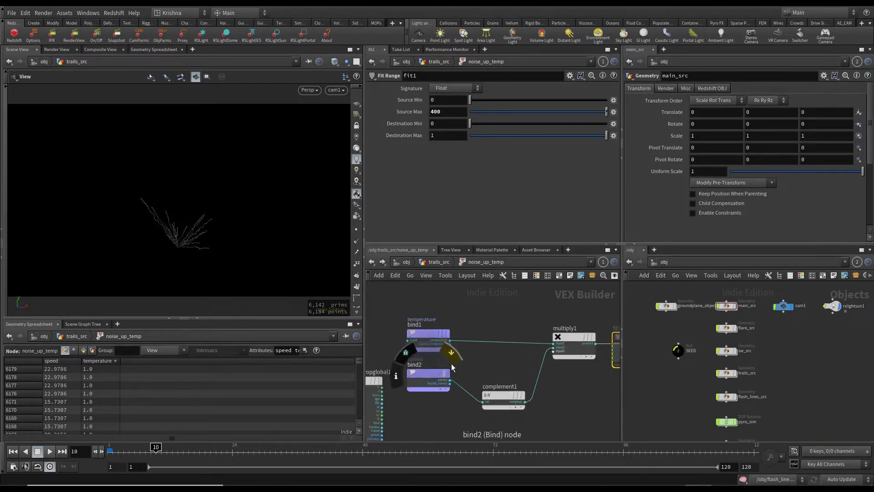
{"action": "middle_click_drag", "start_coordinate": [582, 392], "coordinate": [505, 388]}
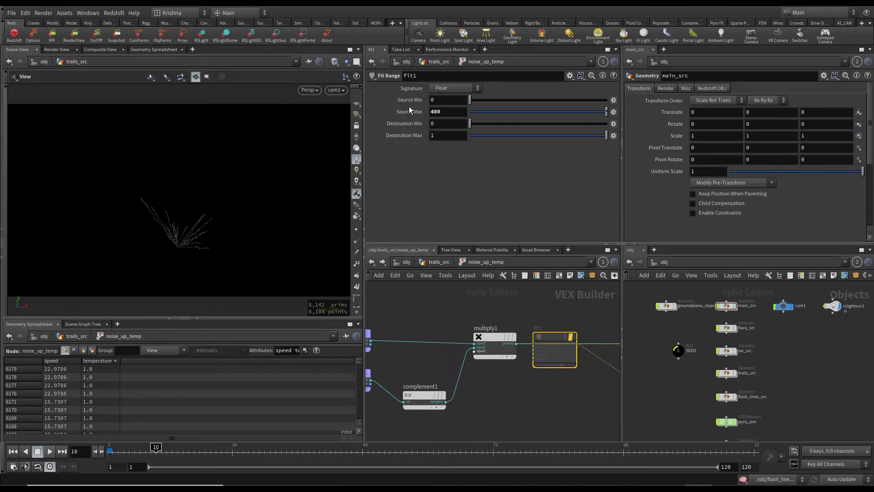
{"action": "key", "text": "Delete"}
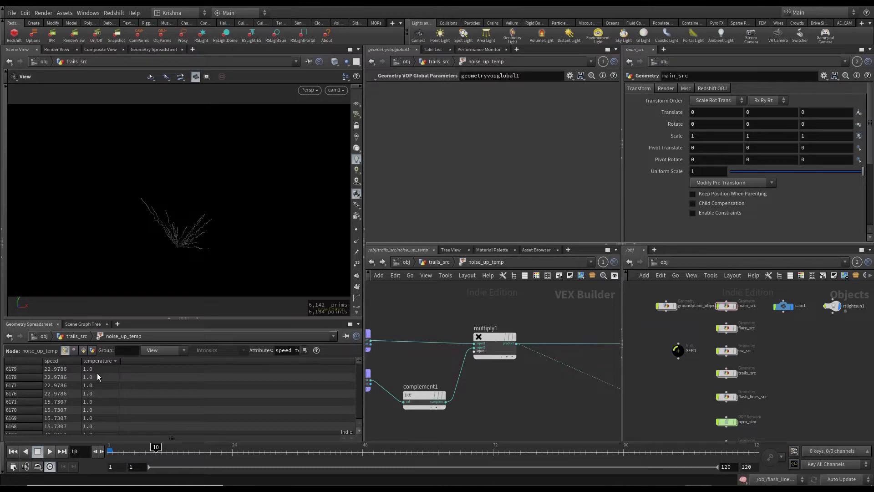
- Inspect the create_fuel output in trails_src, set the display back to OUT_TRAILS and save the scene
{"action": "left_click", "coordinate": [439, 262]}
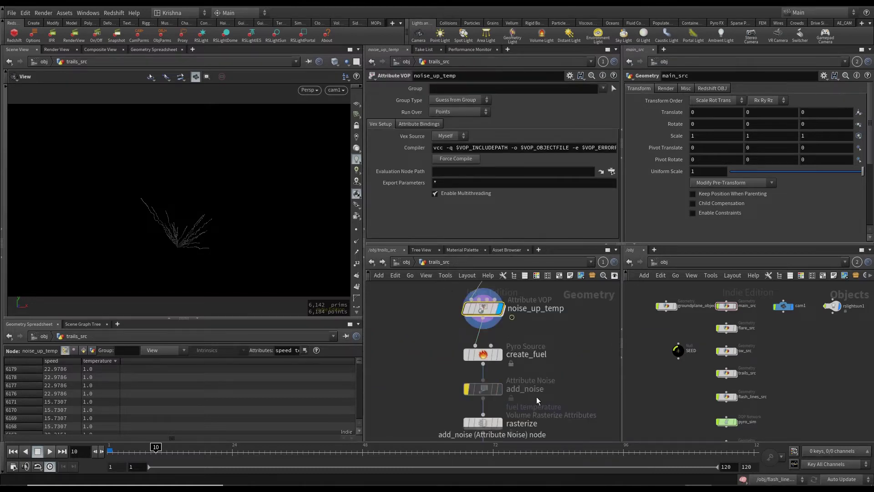
{"action": "left_click", "coordinate": [485, 357]}
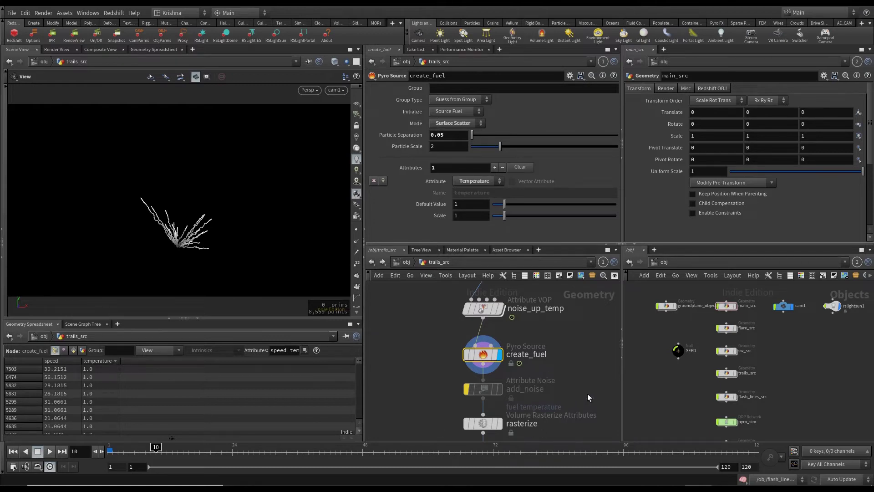
{"action": "scroll", "coordinate": [587, 393], "scroll_direction": "down", "scroll_amount": 3}
{"action": "left_click", "coordinate": [475, 399]}
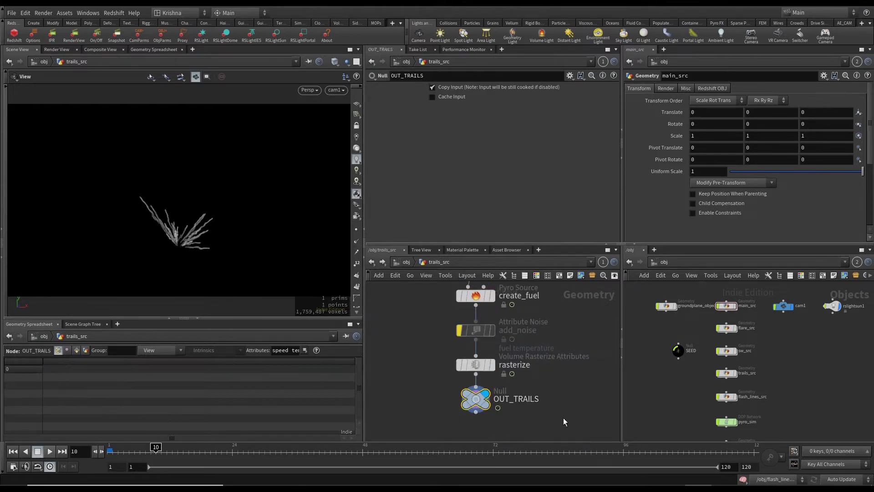
{"action": "key", "text": "ctrl+s"}
- In pyro_sim, bypass the main_src, flare_src and sw_src volume sources, collapse the geometry spreadsheet and select trails_src
{"action": "left_click", "coordinate": [406, 263]}
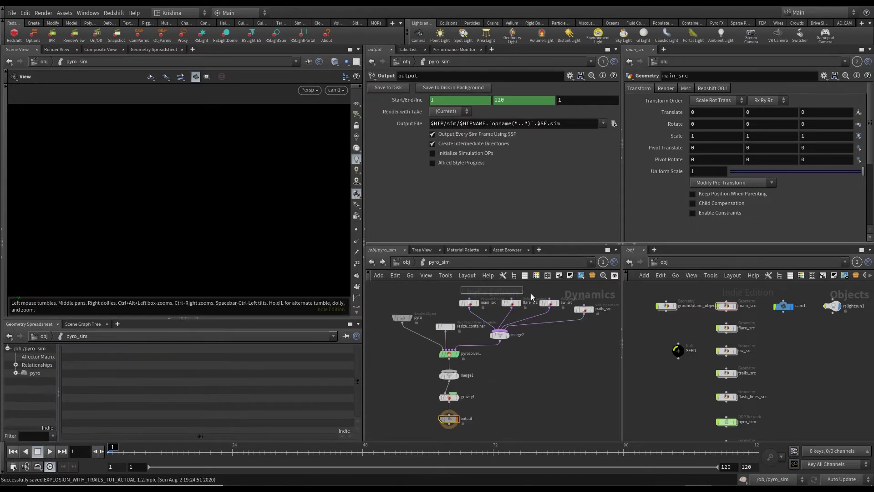
{"action": "left_click_drag", "start_coordinate": [457, 292], "coordinate": [557, 305]}
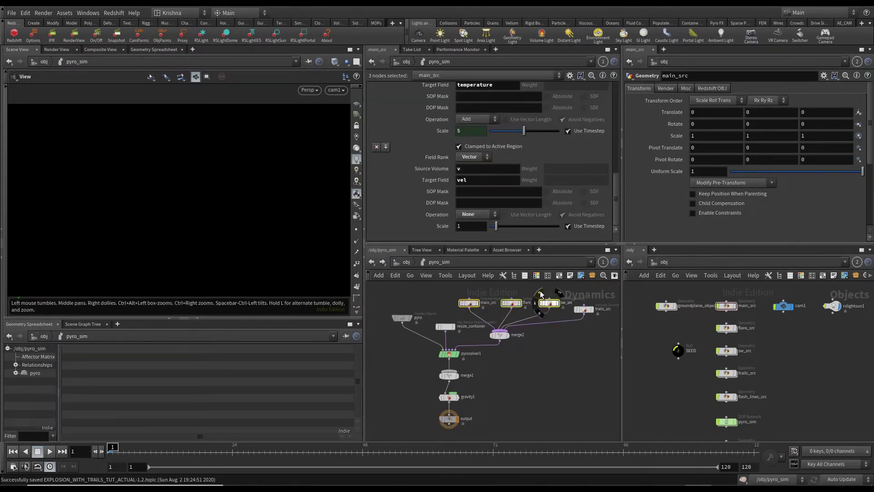
{"action": "left_click", "coordinate": [534, 404]}
{"action": "left_click", "coordinate": [201, 319]}
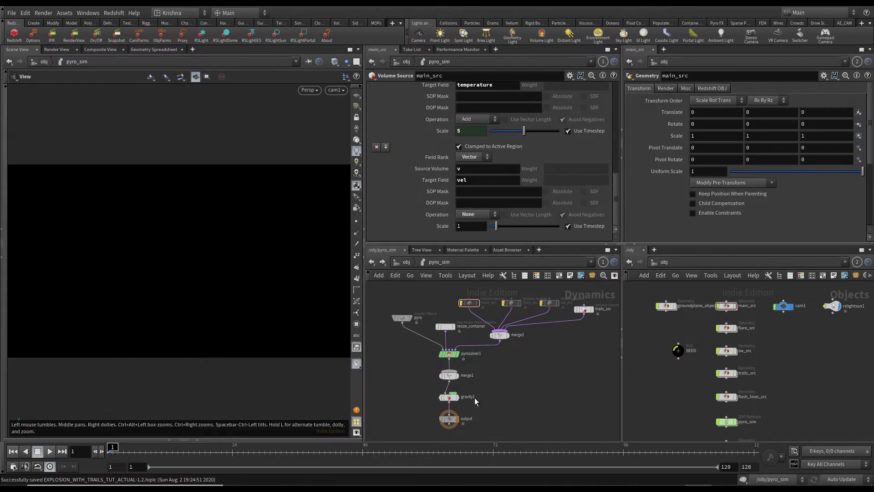
{"action": "left_click", "coordinate": [583, 309]}
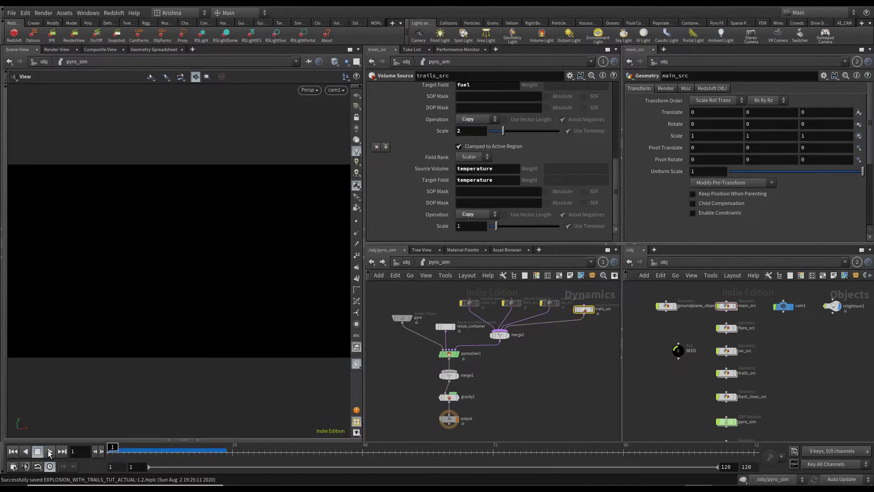
- Play the trails-only simulation, scrub to frame 19, inspect the trails up close and restore the cam1 view
{"action": "left_click", "coordinate": [50, 451]}
{"action": "left_click", "coordinate": [37, 453]}
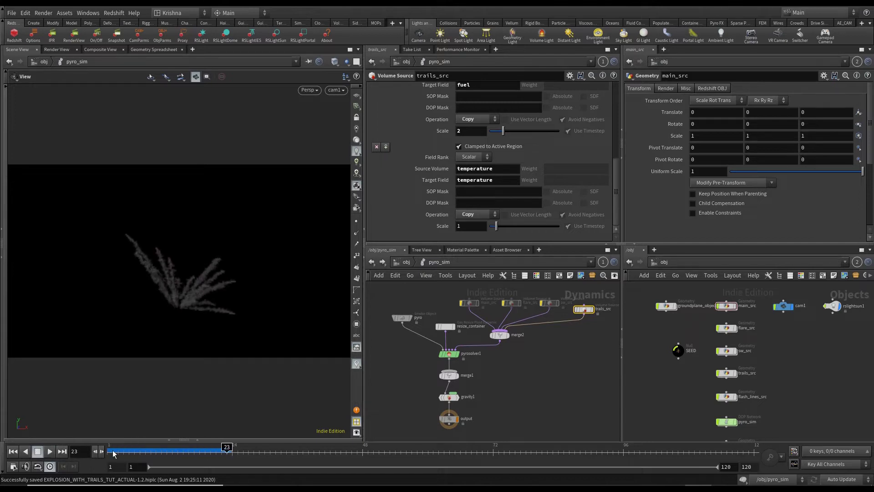
{"action": "left_click_drag", "start_coordinate": [115, 452], "coordinate": [205, 449]}
{"action": "left_click_drag", "start_coordinate": [173, 375], "coordinate": [178, 269]}
{"action": "left_click", "coordinate": [332, 89]}
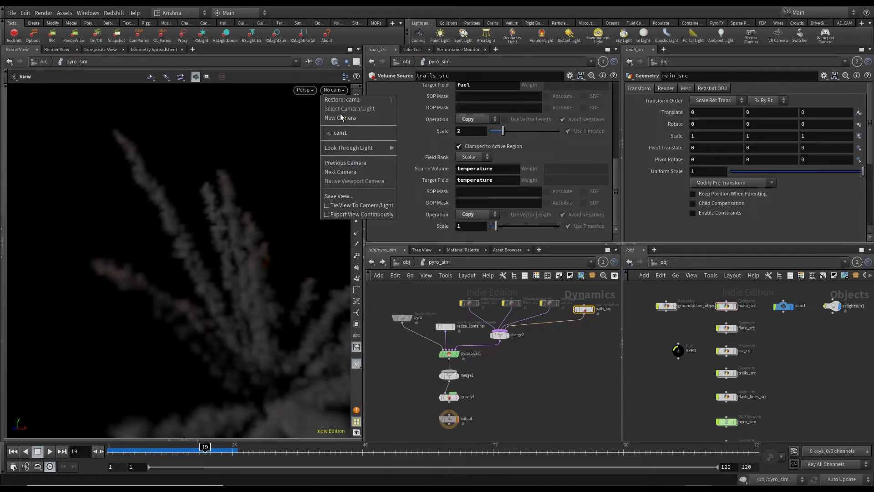
{"action": "left_click", "coordinate": [334, 135]}
- In pyro_import, add a Volume Visualization node below import_pyrofields and set it as the displayed node
{"action": "left_click", "coordinate": [403, 262]}
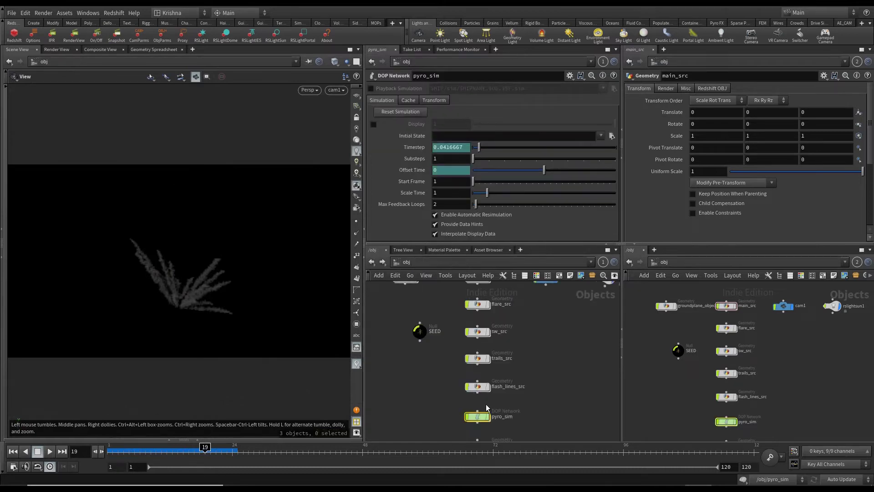
{"action": "middle_click_drag", "start_coordinate": [423, 437], "coordinate": [431, 398]}
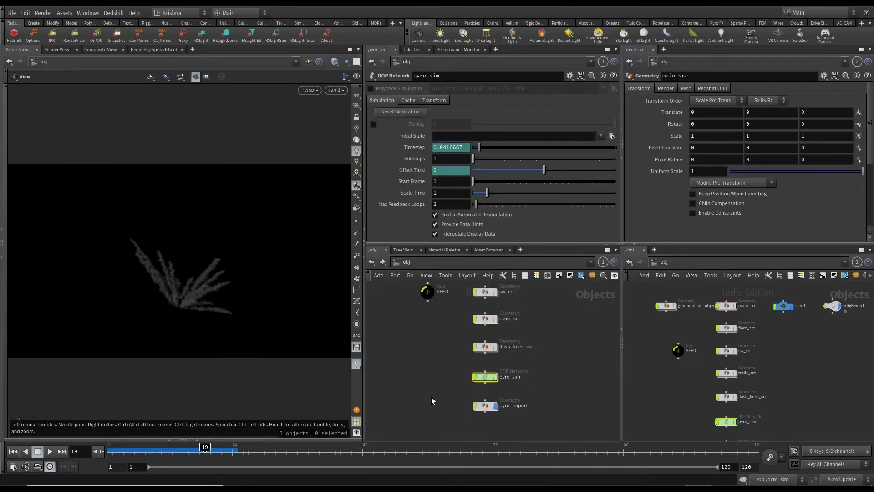
{"action": "double_click", "coordinate": [477, 406]}
{"action": "key", "text": "Tab"}
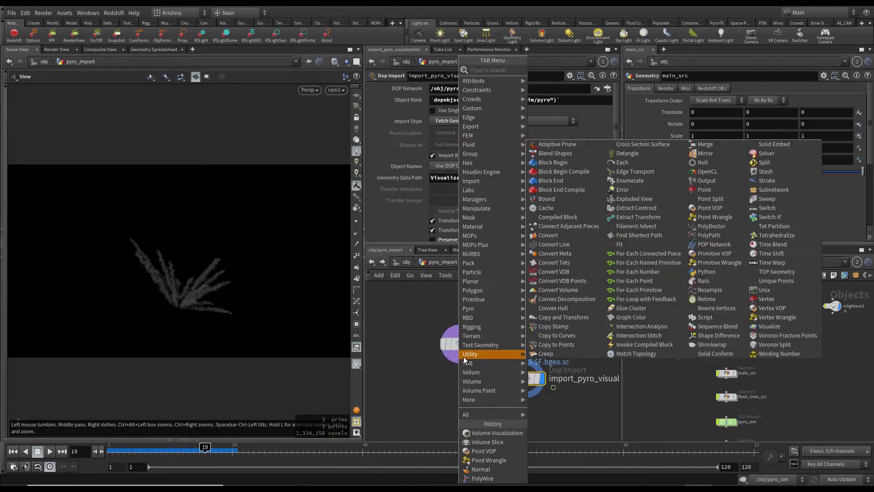
{"action": "type", "text": "volum"}
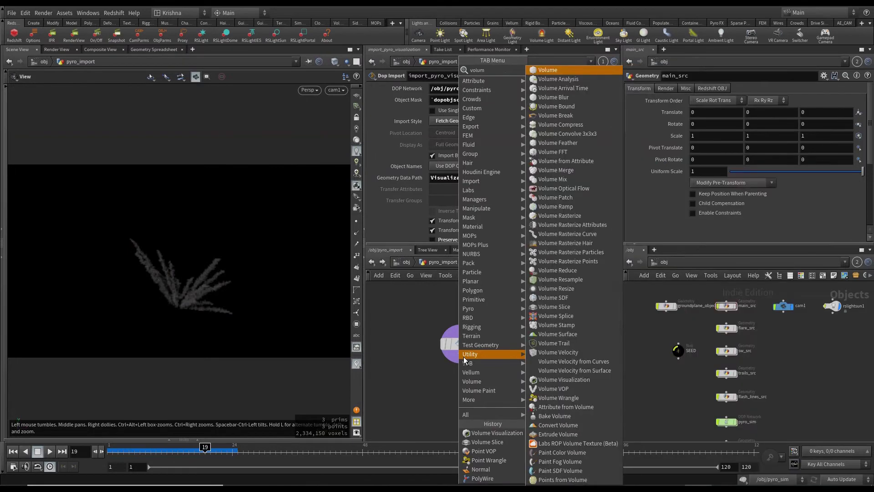
{"action": "type", "text": " v"}
{"action": "key", "text": "Down"}
{"action": "key", "text": "Return"}
{"action": "left_click", "coordinate": [462, 361]}
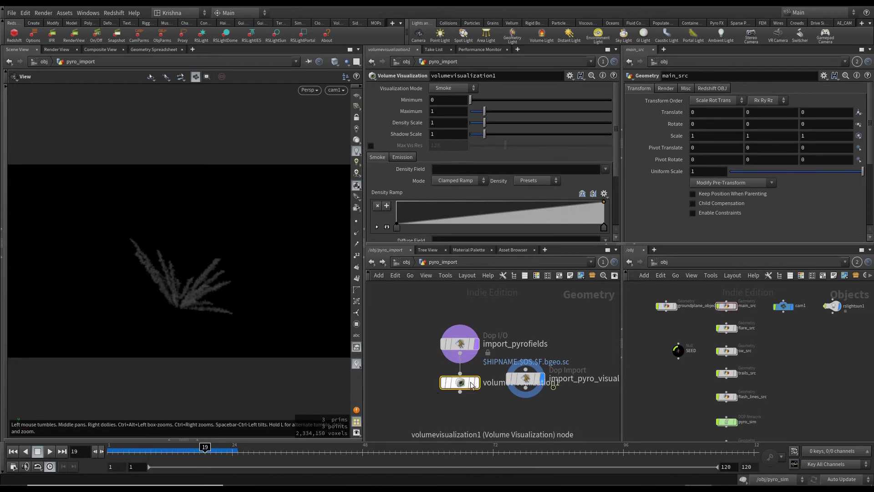
{"action": "left_click", "coordinate": [476, 382]}
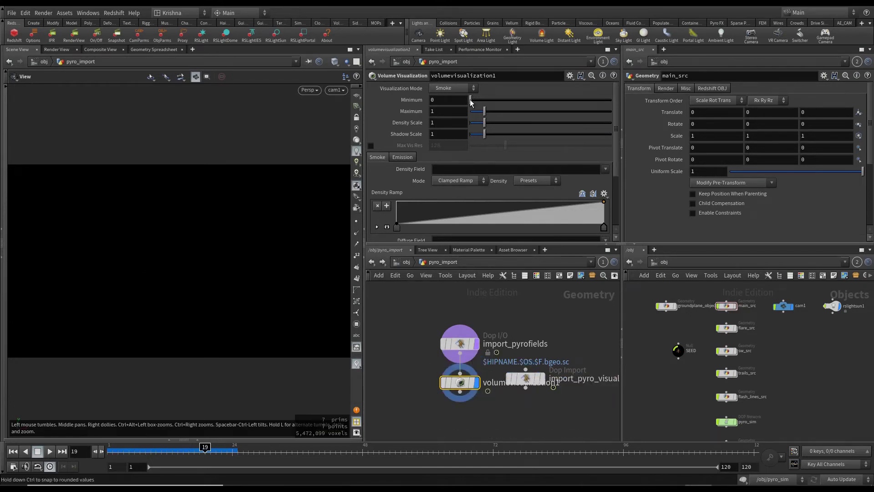
- Set the volume visualization's smoke Density Field to density
{"action": "left_click", "coordinate": [453, 167]}
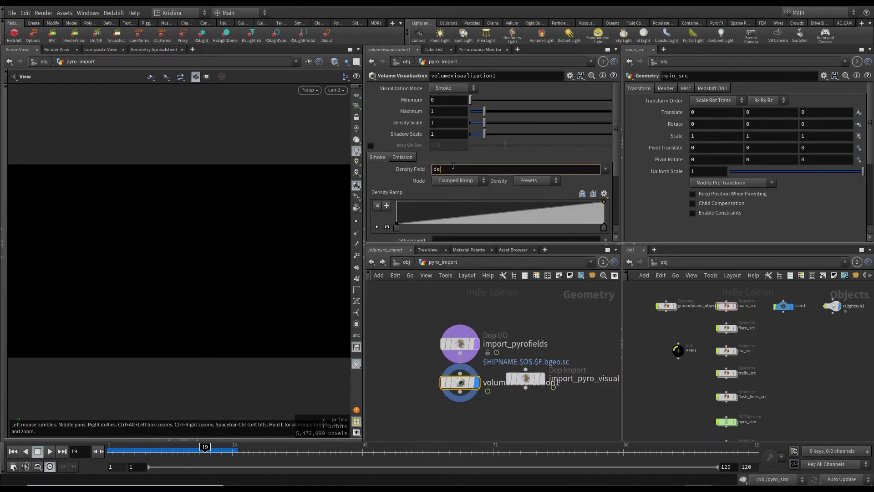
{"action": "type", "text": "density"}
{"action": "key", "text": "Return"}
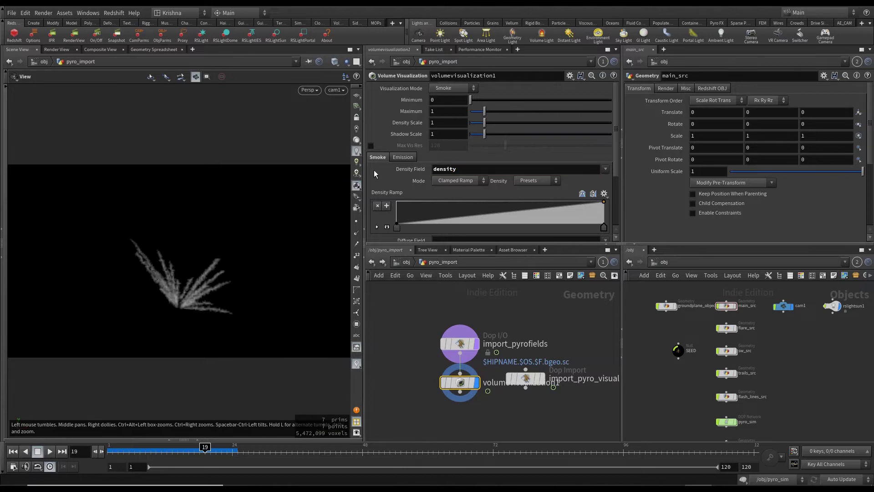
{"action": "scroll", "coordinate": [392, 192], "scroll_direction": "down", "scroll_amount": 5}
{"action": "scroll", "coordinate": [406, 171], "scroll_direction": "up", "scroll_amount": 4}
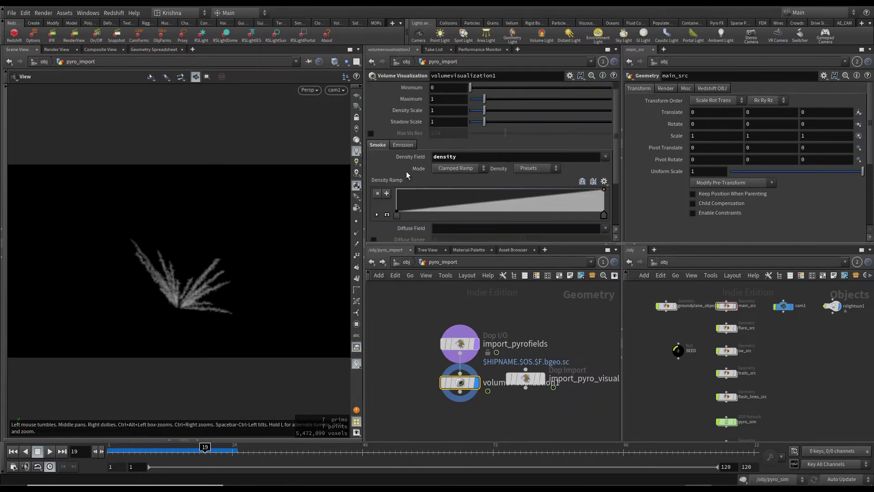
- Set the volume visualization's Emission Field to temperature and its Emission Scale to 10
{"action": "left_click", "coordinate": [410, 144]}
{"action": "left_click", "coordinate": [446, 171]}
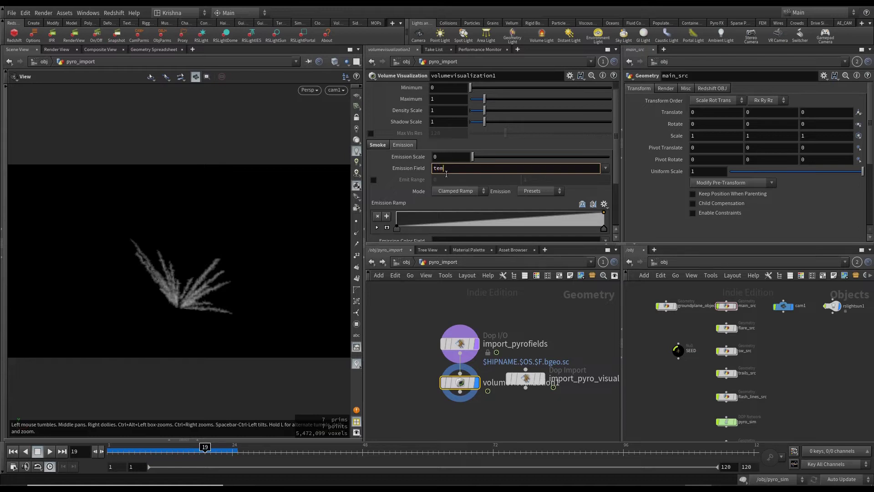
{"action": "type", "text": "temperature"}
{"action": "key", "text": "Return"}
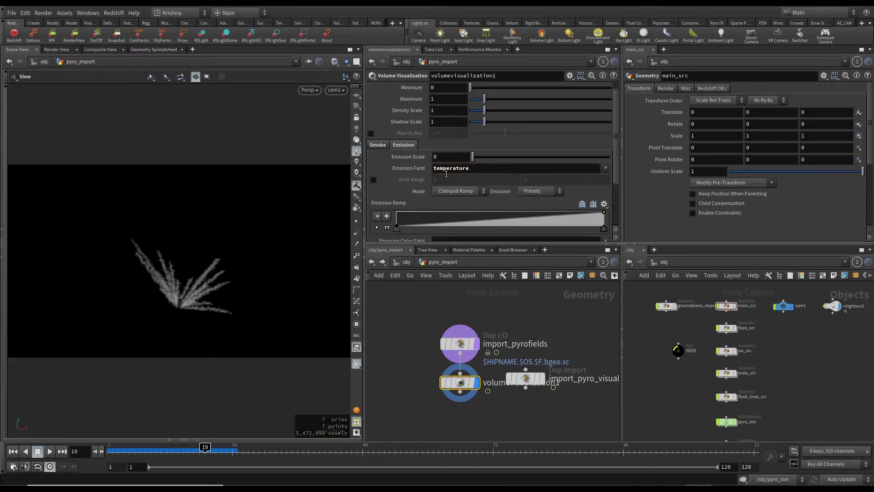
{"action": "left_click", "coordinate": [456, 157]}
{"action": "type", "text": "10"}
{"action": "key", "text": "Return"}
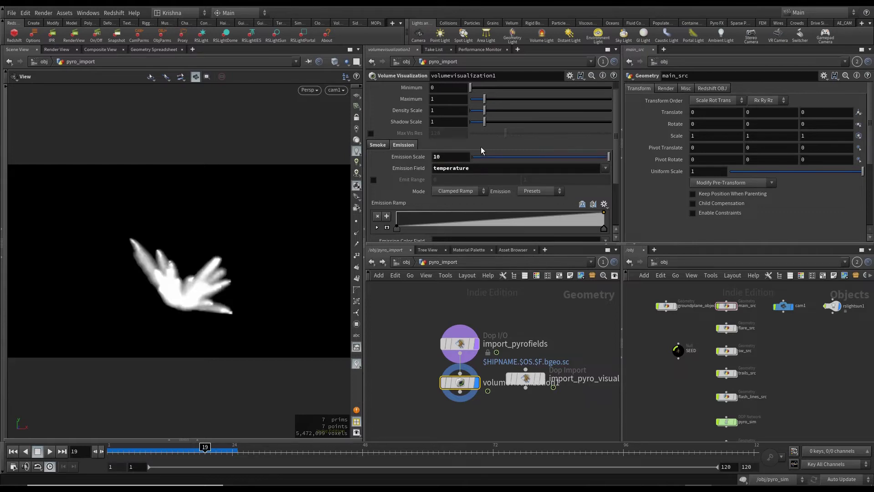
- Change the Emission Field to heat and apply the Black Body preset to the Emission Color Ramp
{"action": "left_click", "coordinate": [605, 168]}
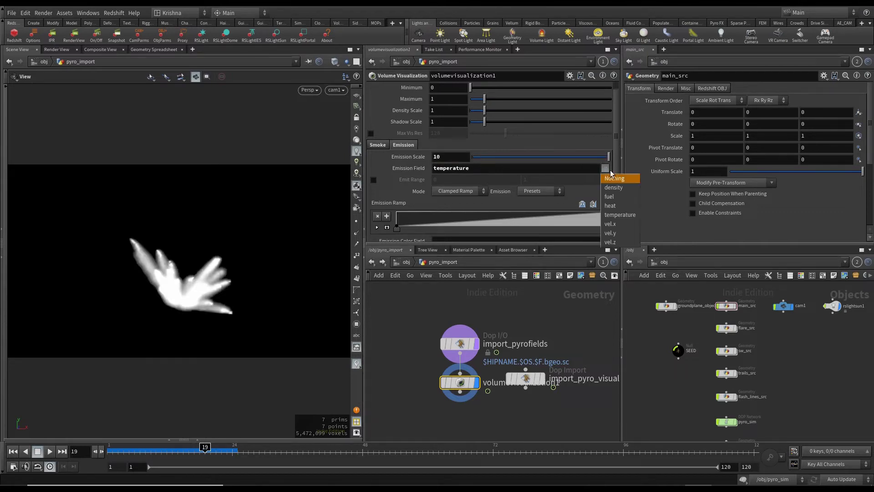
{"action": "left_click", "coordinate": [610, 200]}
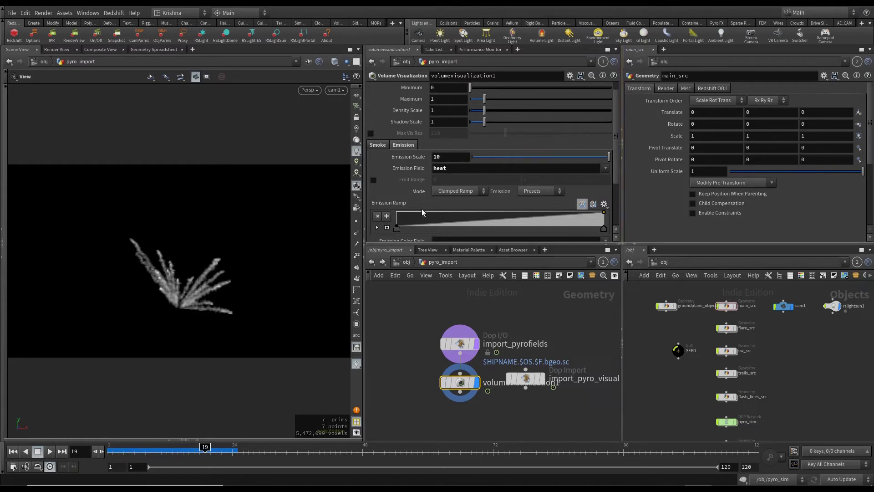
{"action": "scroll", "coordinate": [500, 207], "scroll_direction": "down", "scroll_amount": 3}
{"action": "left_click", "coordinate": [604, 207]}
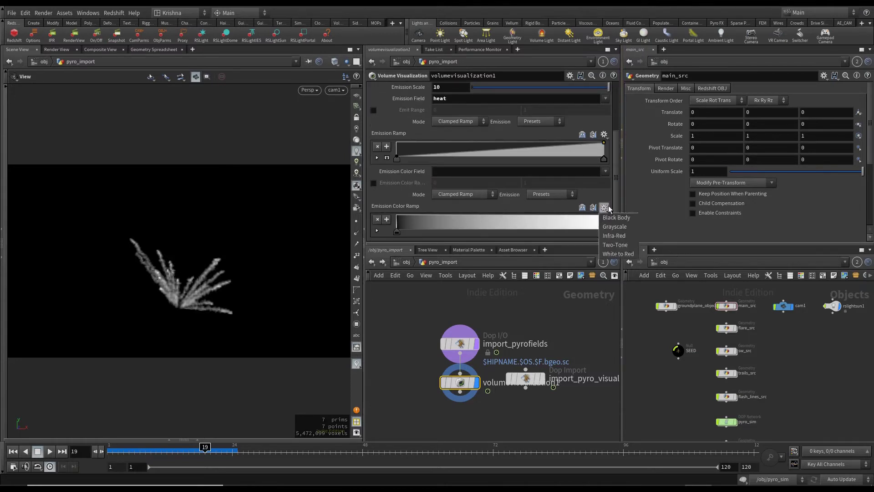
{"action": "left_click", "coordinate": [609, 228]}
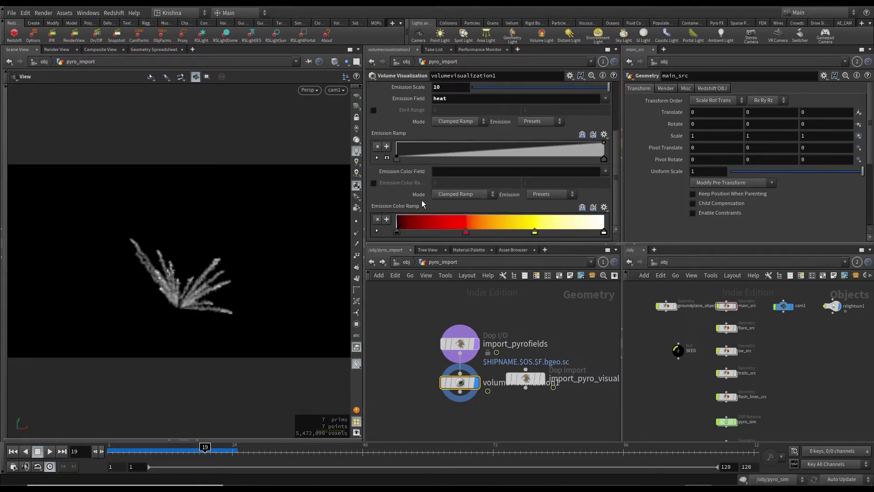
- Set the volume visualization's Emission Scale to 1
{"action": "scroll", "coordinate": [417, 198], "scroll_direction": "up", "scroll_amount": 1}
{"action": "left_click", "coordinate": [457, 108]}
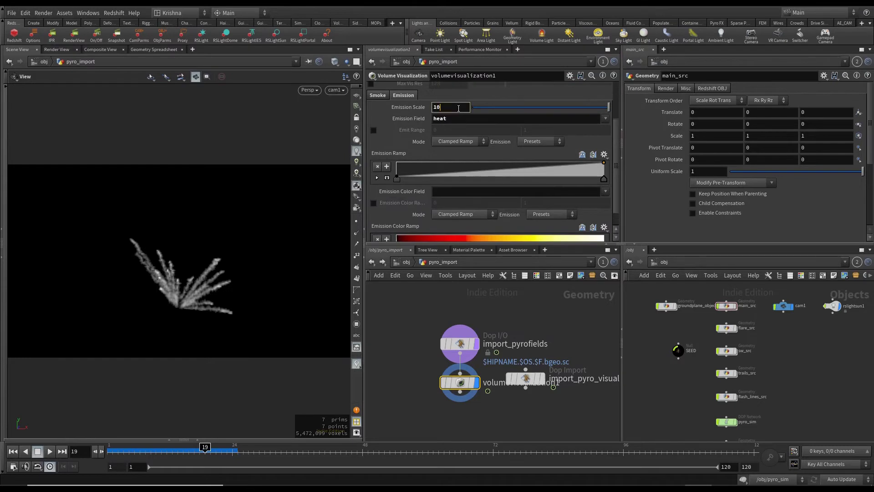
{"action": "key", "text": "BackSpace"}
{"action": "key", "text": "Return"}
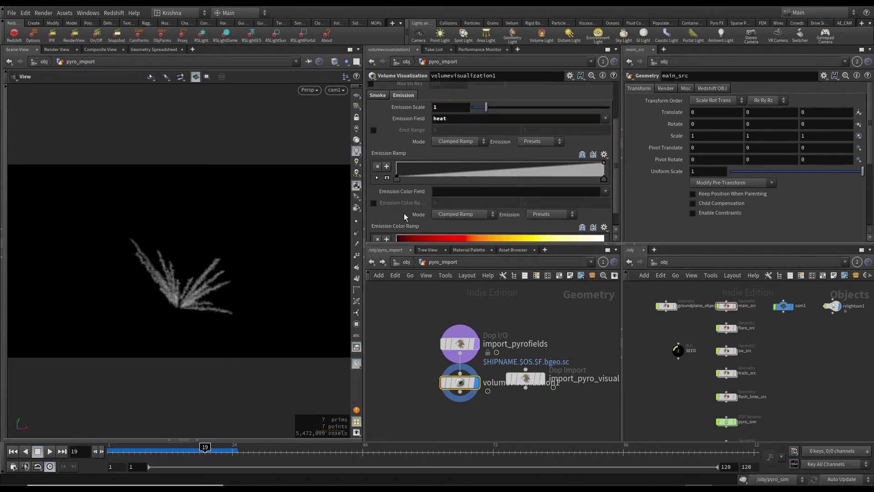
- Set the Emission Color Field to temperature and raise the Emission Scale to 10
{"action": "scroll", "coordinate": [400, 214], "scroll_direction": "down", "scroll_amount": 1}
{"action": "left_click", "coordinate": [605, 172]}
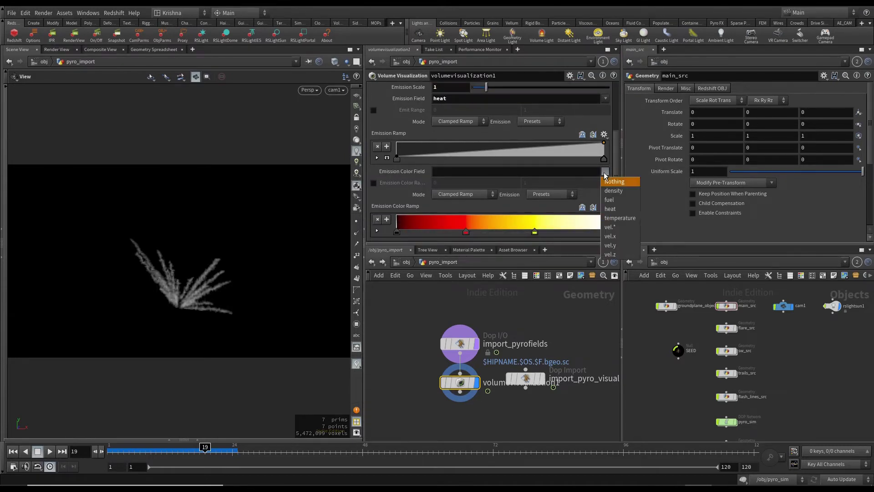
{"action": "left_click", "coordinate": [619, 218]}
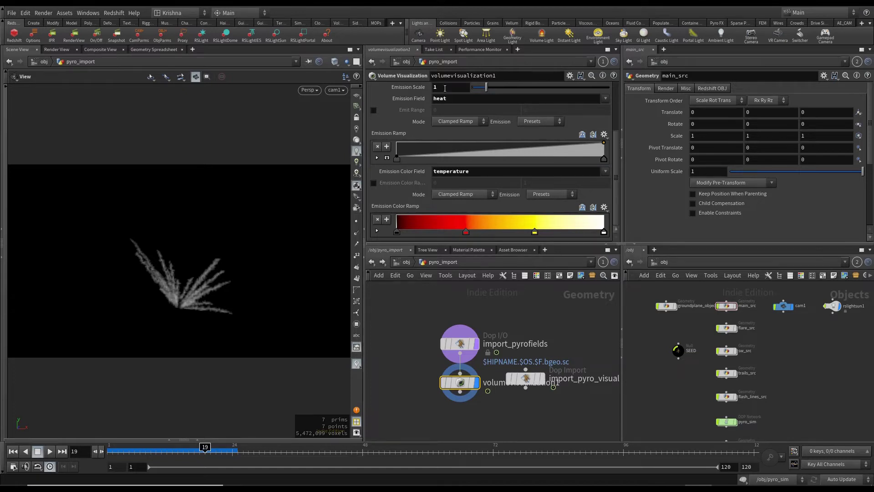
{"action": "type", "text": "0"}
{"action": "key", "text": "Return"}
- Play the visualized trails from the first frame, examine their heat emission from other angles and restore the cam1 view
{"action": "scroll", "coordinate": [181, 289], "scroll_direction": "up", "scroll_amount": 4}
{"action": "mouse_move", "coordinate": [181, 289]}
{"action": "left_mouse_down"}
{"action": "mouse_move", "coordinate": [195, 289]}
{"action": "mouse_move", "coordinate": [209, 269]}
{"action": "mouse_move", "coordinate": [178, 302]}
{"action": "left_mouse_up"}
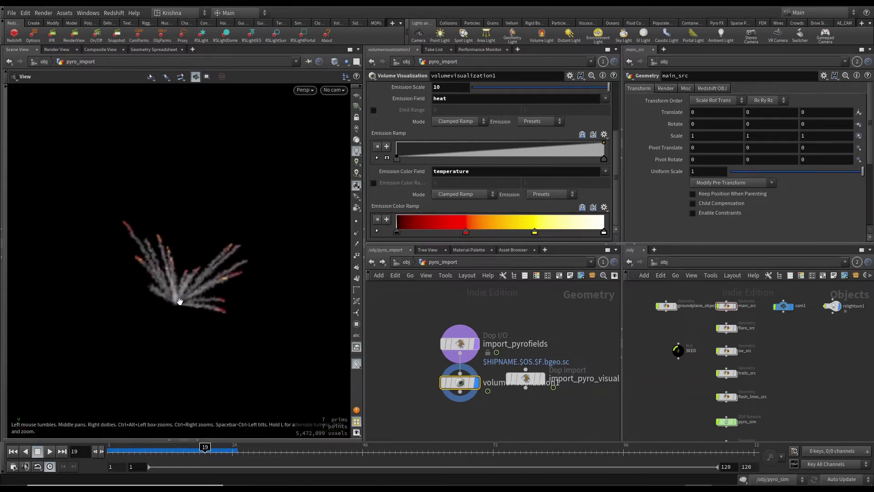
{"action": "left_click", "coordinate": [18, 451]}
{"action": "left_click", "coordinate": [50, 452]}
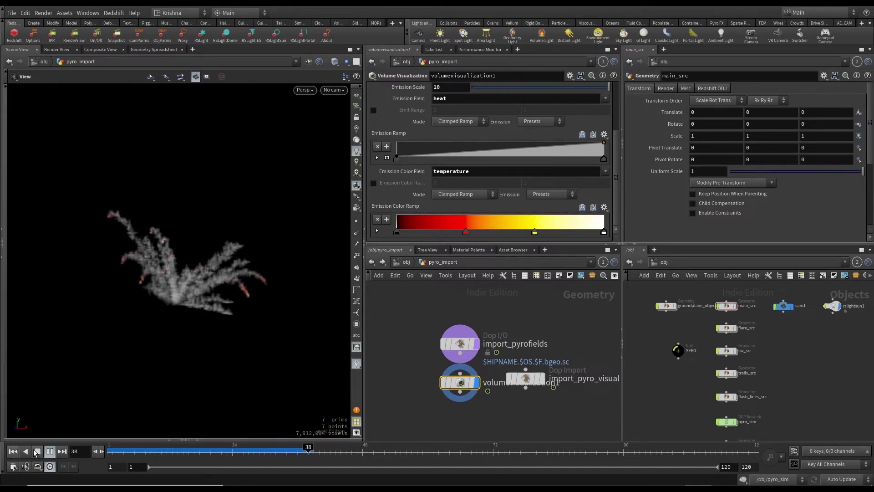
{"action": "left_click", "coordinate": [37, 451]}
{"action": "left_click_drag", "start_coordinate": [214, 292], "coordinate": [199, 304]}
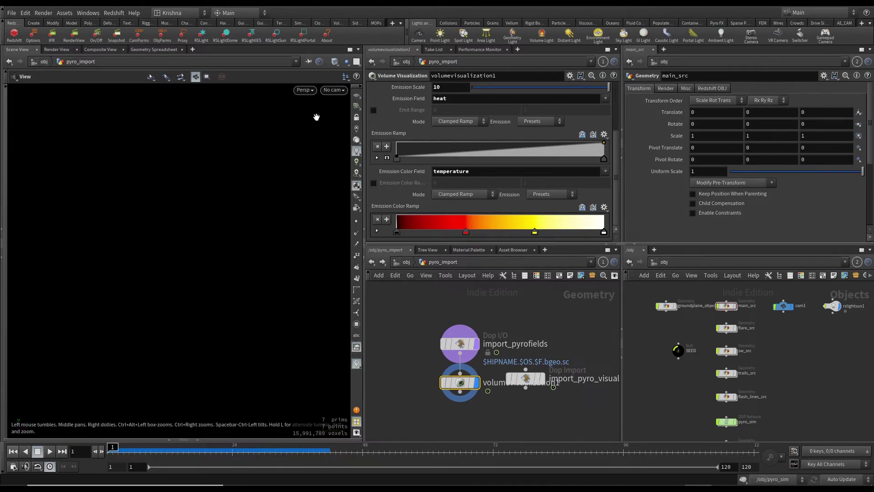
{"action": "left_click", "coordinate": [335, 90]}
{"action": "left_click", "coordinate": [344, 133]}
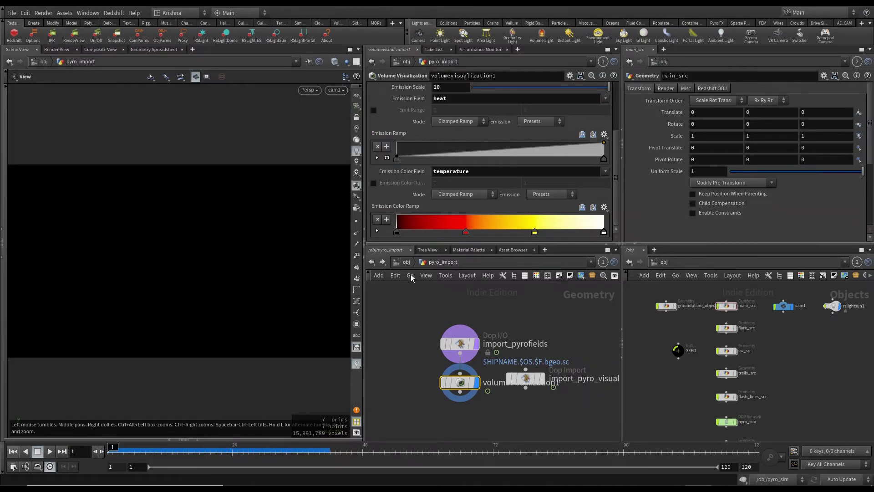
- Select the three bypassed volume sources in pyro_sim and save the scene
{"action": "left_click", "coordinate": [407, 263]}
{"action": "key", "text": "ctrl+s"}
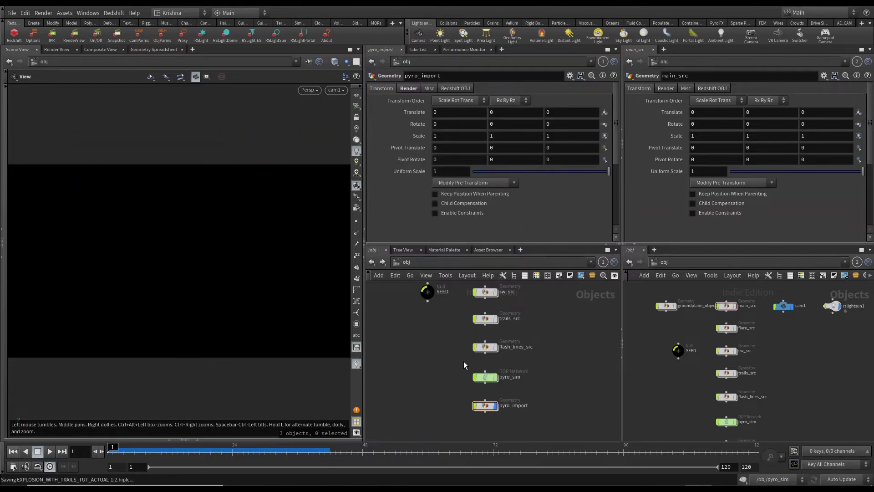
{"action": "double_click", "coordinate": [485, 376]}
{"action": "left_click_drag", "start_coordinate": [453, 288], "coordinate": [553, 310]}
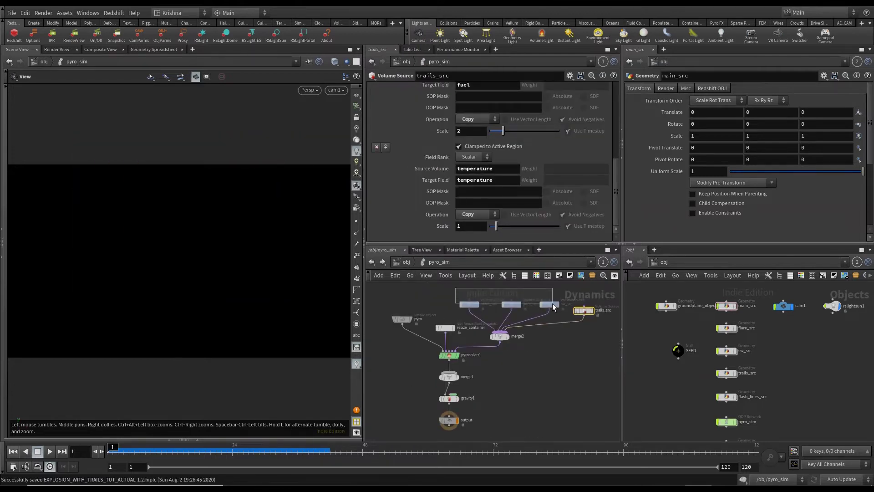
{"action": "left_click", "coordinate": [406, 263]}
{"action": "key", "text": "ctrl+s"}
- In the flash_lines_src popnet, set source_first_input's Life Expectancy to 2 and Life Variance to 1
{"action": "double_click", "coordinate": [485, 347]}
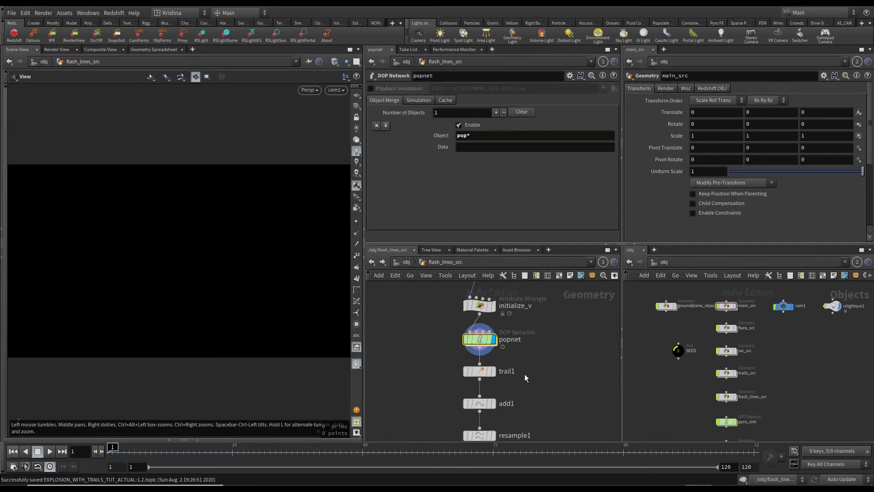
{"action": "double_click", "coordinate": [481, 341]}
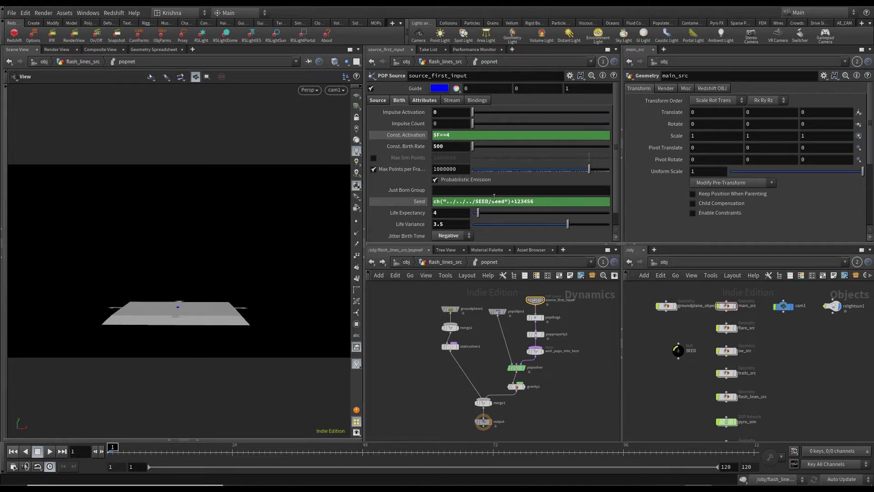
{"action": "left_click", "coordinate": [447, 213]}
{"action": "type", "text": "2"}
{"action": "key", "text": "Tab"}
{"action": "type", "text": "1"}
{"action": "key", "text": "Return"}
{"action": "scroll", "coordinate": [417, 222], "scroll_direction": "down", "scroll_amount": 1}
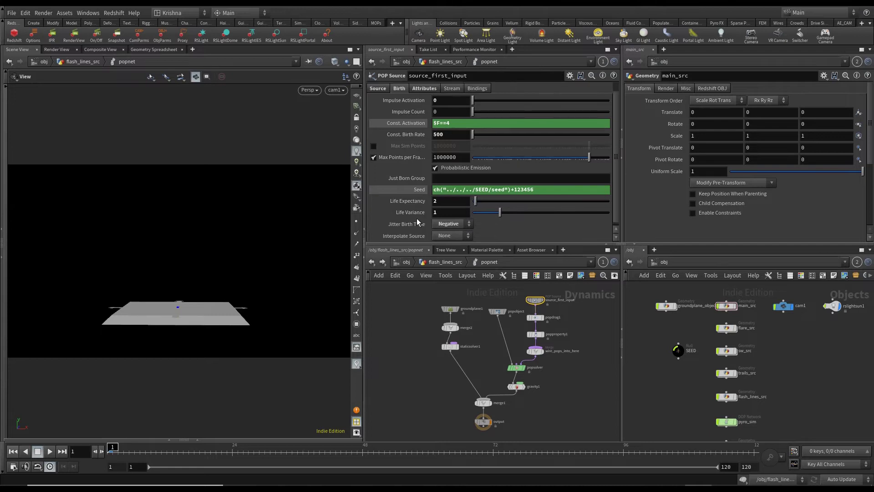
- Set source_first_input's constant birth rate to 1000
{"action": "left_click", "coordinate": [452, 132]}
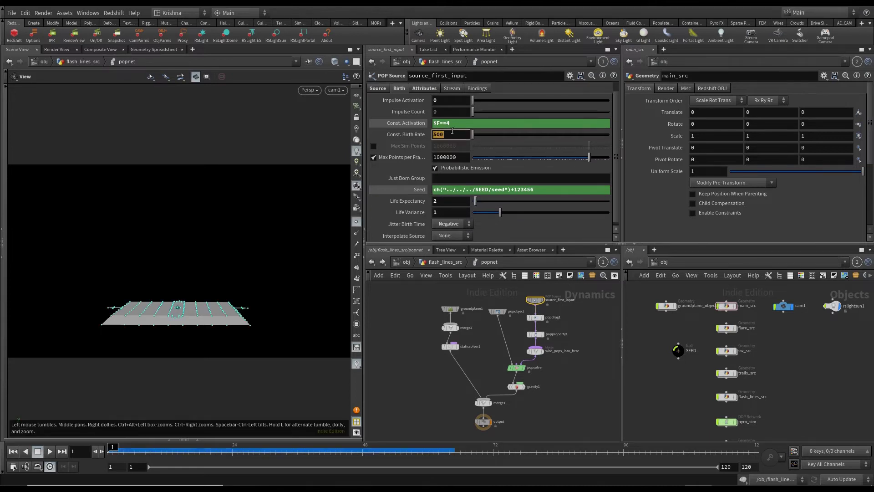
{"action": "type", "text": "1000"}
{"action": "key", "text": "Return"}
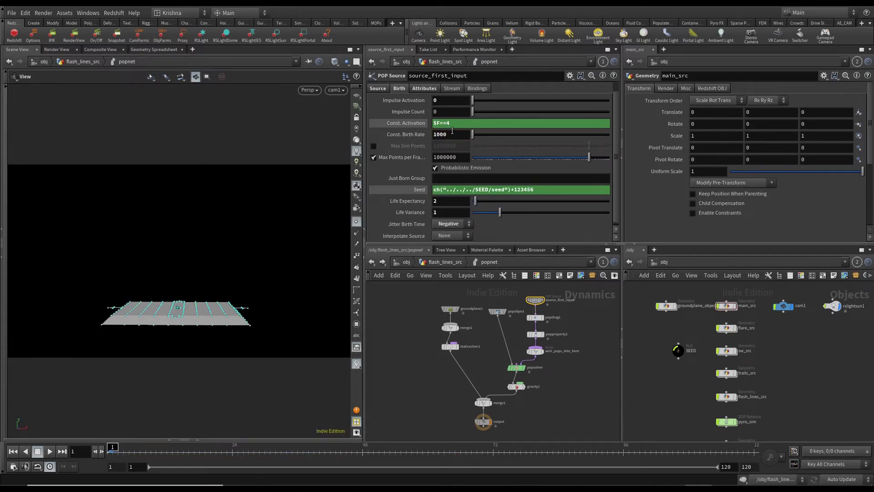
- Play the flash lines particle simulation and replay it from the first frame to check the particles
{"action": "left_click", "coordinate": [50, 451]}
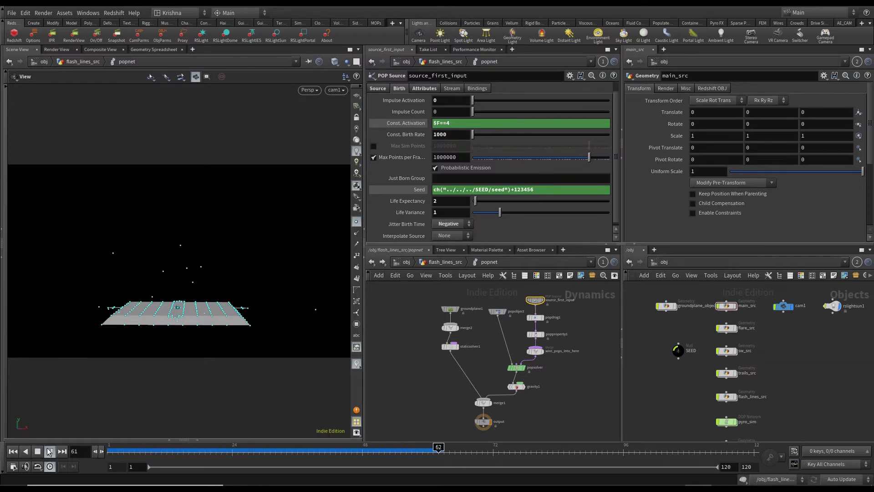
{"action": "left_click", "coordinate": [14, 451]}
{"action": "left_click", "coordinate": [48, 451]}
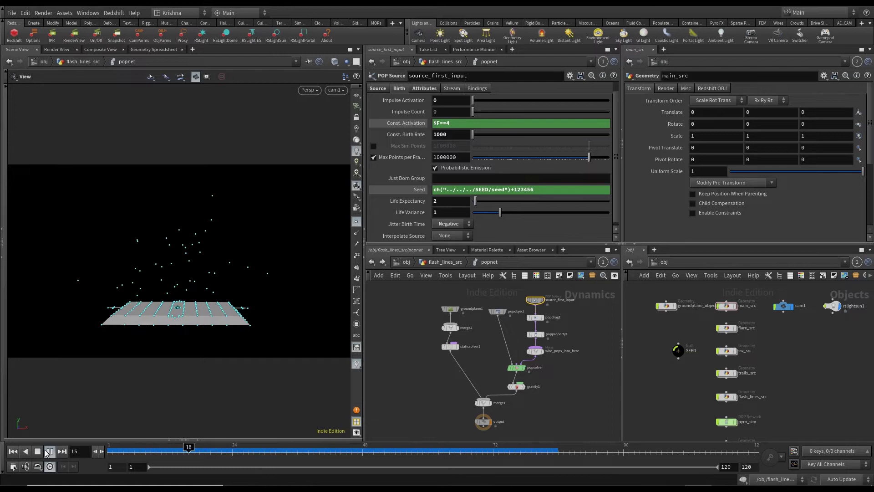
- Return to the flash_lines_src network and display trail1 at frame 11, followed by add1, to check the trail lines
{"action": "left_click", "coordinate": [12, 451]}
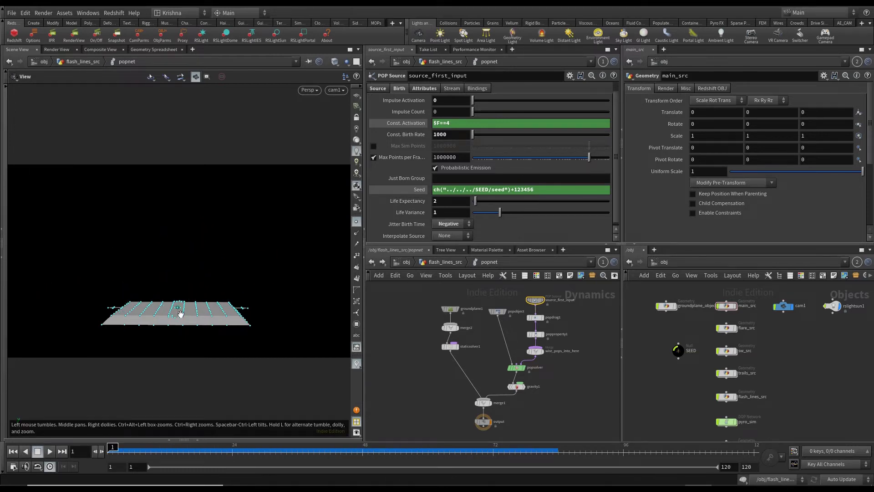
{"action": "left_click", "coordinate": [441, 264]}
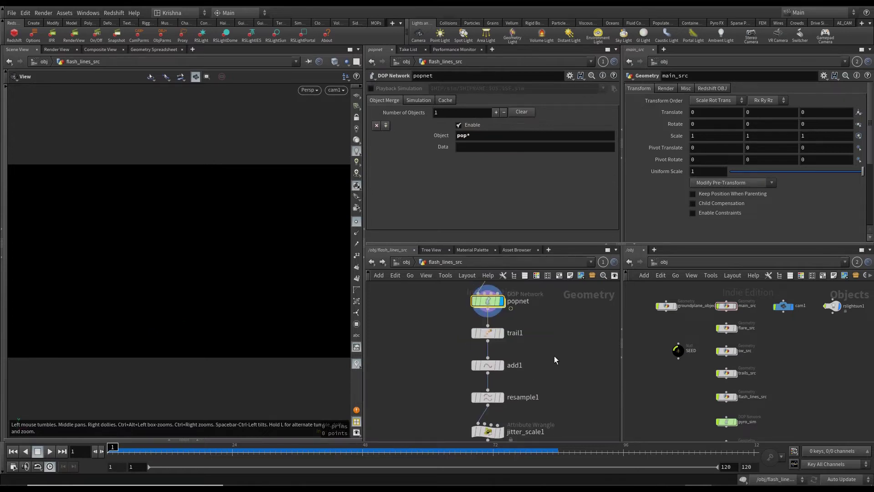
{"action": "left_click", "coordinate": [488, 333]}
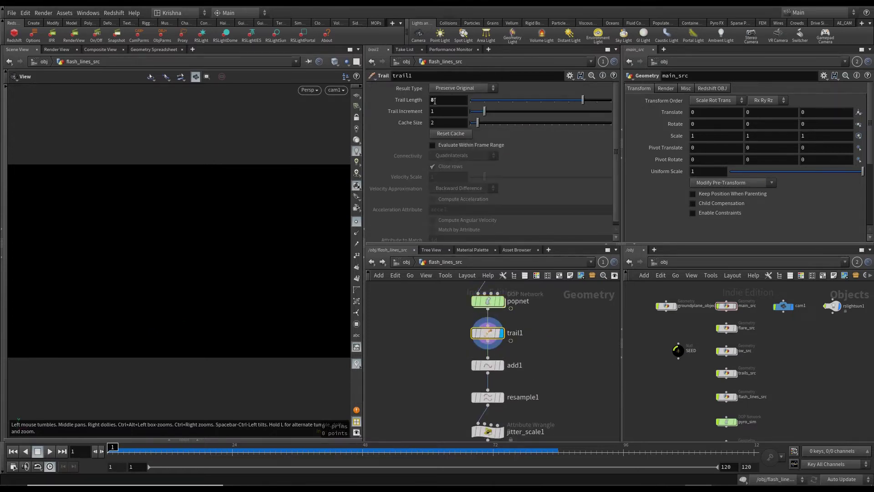
{"action": "left_click_drag", "start_coordinate": [137, 450], "coordinate": [161, 449]}
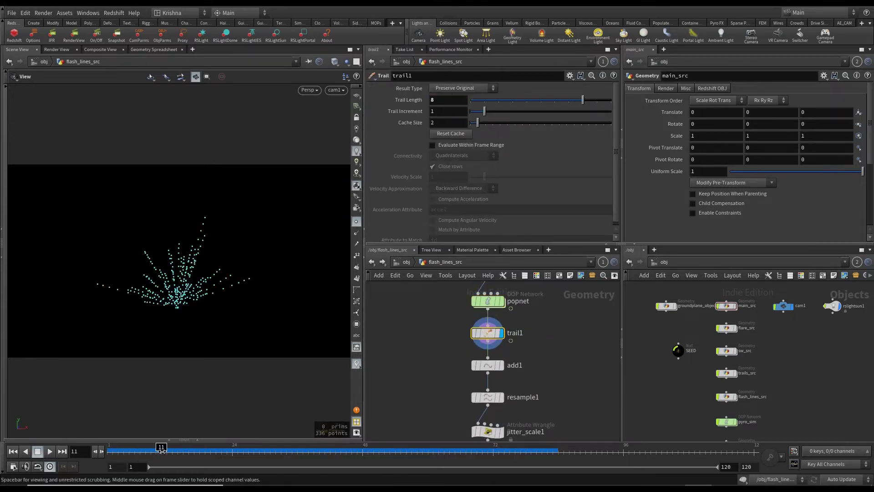
{"action": "left_click", "coordinate": [500, 365]}
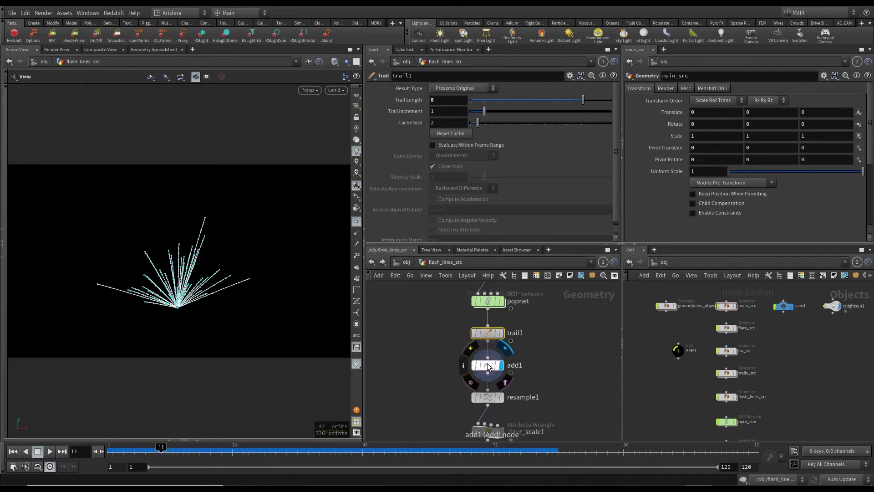
{"action": "left_click", "coordinate": [487, 366]}
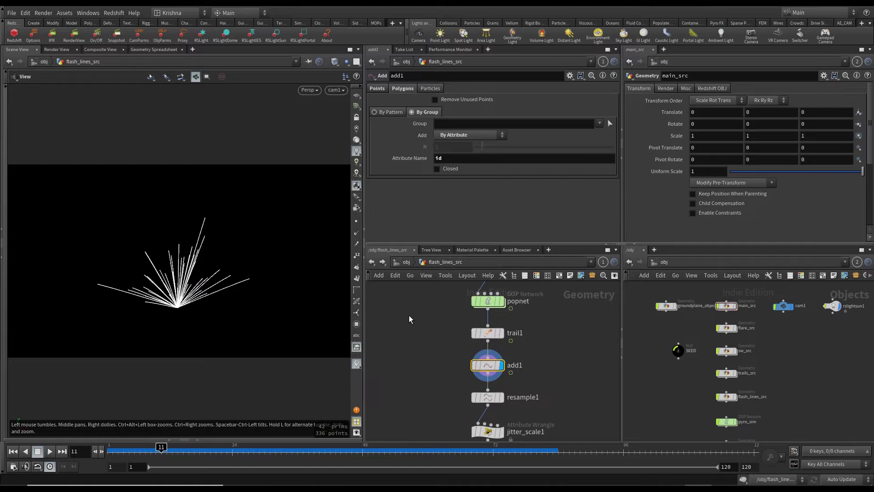
- Set trail1's Trail Length to 2
{"action": "left_click", "coordinate": [487, 333]}
{"action": "double_click", "coordinate": [438, 97]}
{"action": "type", "text": "2"}
{"action": "left_click", "coordinate": [429, 321]}
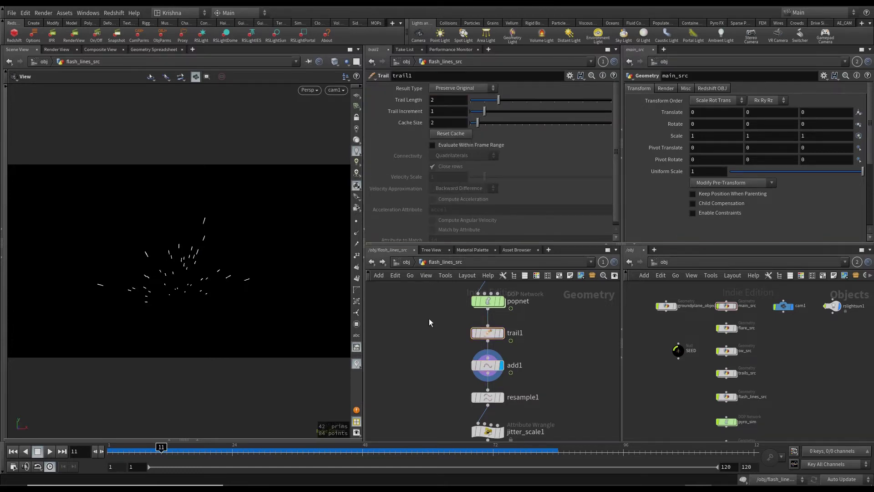
- Play the shortened flash lines from the first frame and replay them to check their motion
{"action": "left_click_drag", "start_coordinate": [161, 448], "coordinate": [89, 447]}
{"action": "left_click", "coordinate": [50, 451]}
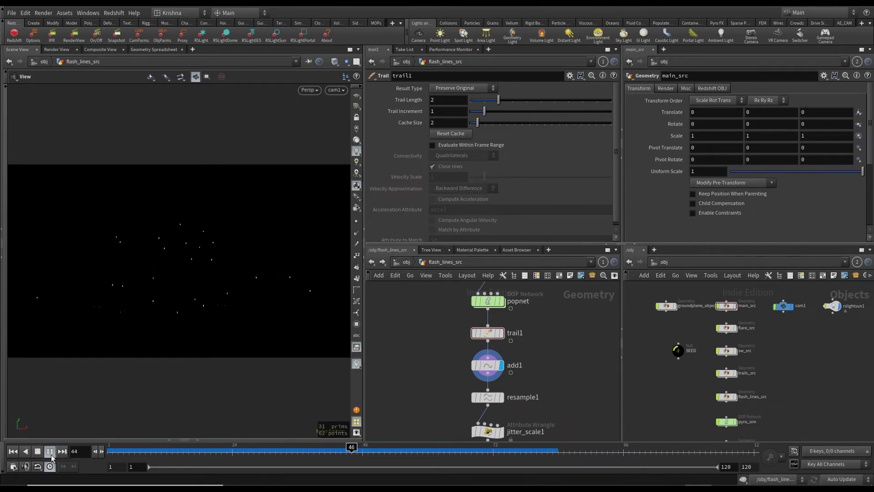
{"action": "left_click", "coordinate": [12, 452]}
{"action": "left_click", "coordinate": [48, 452]}
{"action": "left_click", "coordinate": [49, 452]}
{"action": "left_click", "coordinate": [13, 452]}
- Inside the flash lines popnet, set popdrag1's Air Resistance to 0.3
{"action": "double_click", "coordinate": [488, 300]}
{"action": "left_click", "coordinate": [528, 305]}
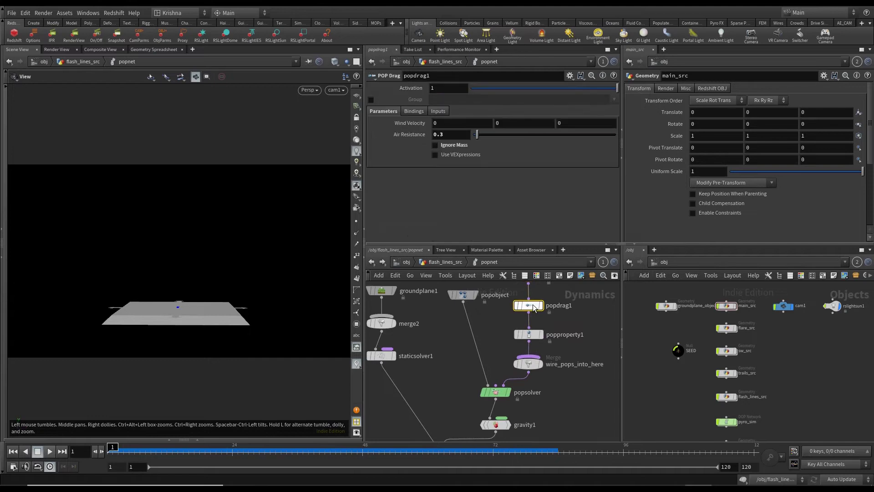
{"action": "left_click", "coordinate": [458, 134]}
{"action": "type", "text": "0.3"}
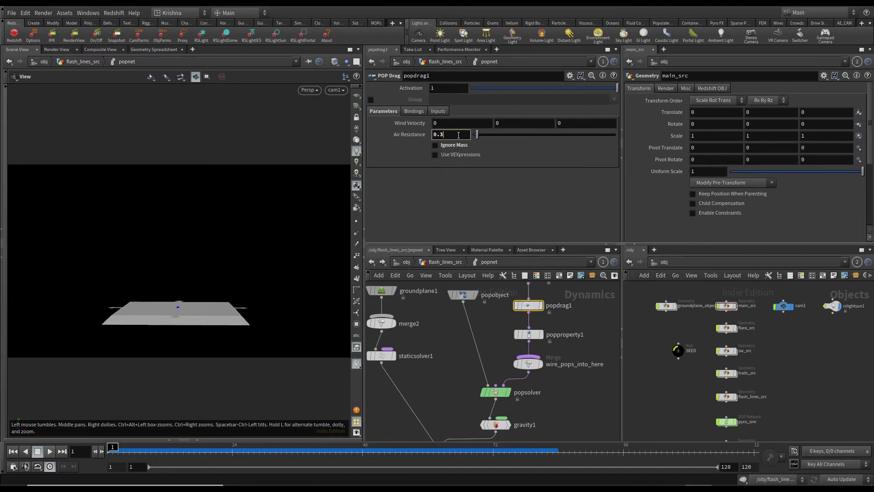
- In popproperty1's VEXpression, set the drag range to 0.7 to 2 and the bounceforward minimum to 0.8
{"action": "left_click", "coordinate": [528, 334]}
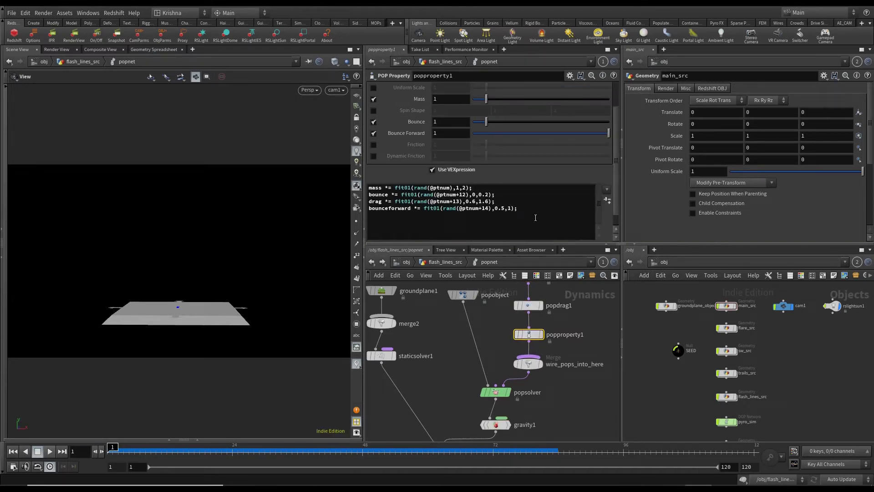
{"action": "left_click", "coordinate": [475, 202]}
{"action": "key", "text": "BackSpace"}
{"action": "type", "text": "7"}
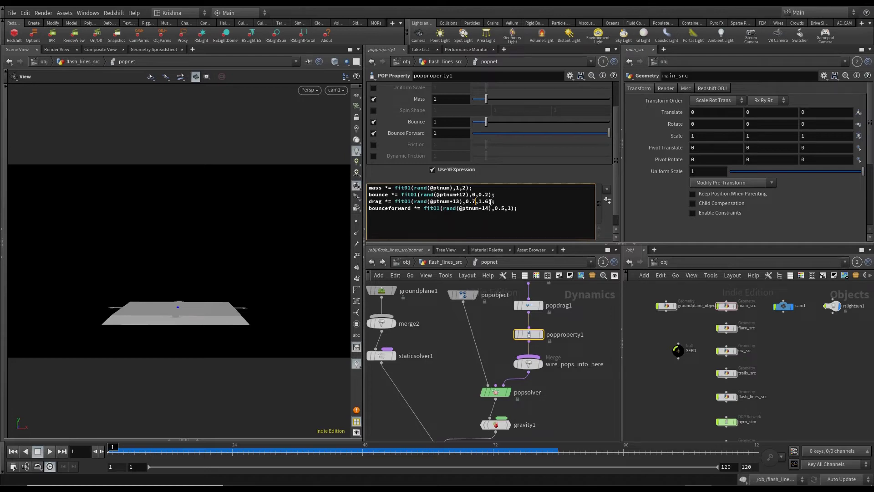
{"action": "key", "text": "BackSpace"}
{"action": "key", "text": "BackSpace"}
{"action": "type", "text": "2"}
{"action": "key", "text": "BackSpace"}
{"action": "type", "text": "8"}
- Set the bounce range in popproperty1's VEXpression to 0.2 to 0.4
{"action": "type", "text": "."}
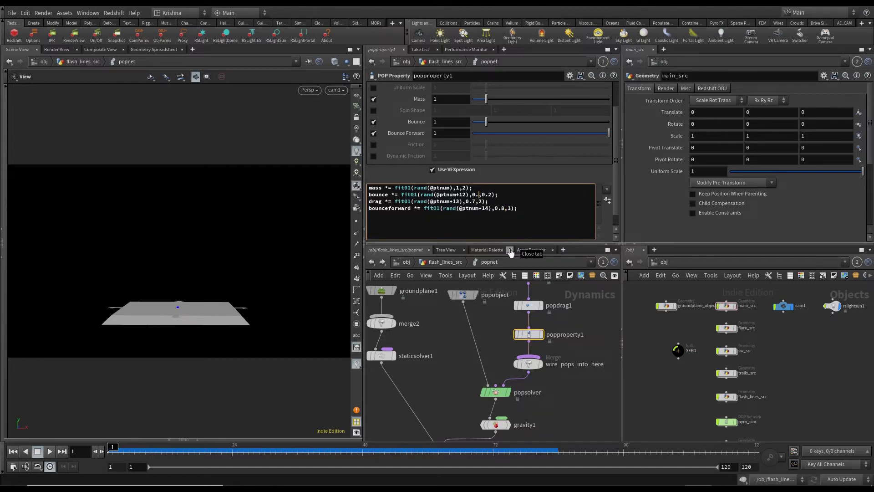
{"action": "type", "text": "2"}
{"action": "left_click", "coordinate": [495, 195]}
{"action": "key", "text": "BackSpace"}
{"action": "type", "text": "4"}
- Set the minimum of the mass range in popproperty1's VEXpression to 1.5
{"action": "key", "text": "BackSpace"}
{"action": "type", "text": "0."}
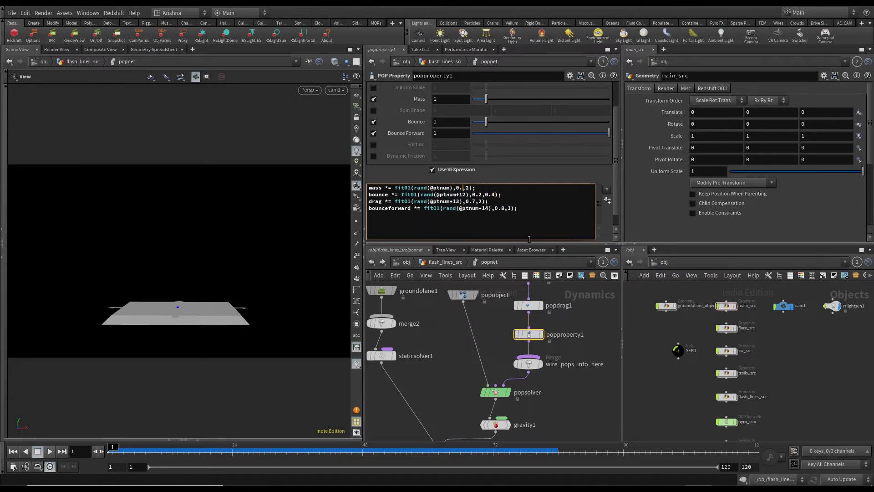
{"action": "key", "text": "BackSpace"}
{"action": "key", "text": "BackSpace"}
{"action": "type", "text": "1.2"}
{"action": "key", "text": "BackSpace"}
{"action": "type", "text": "5"}
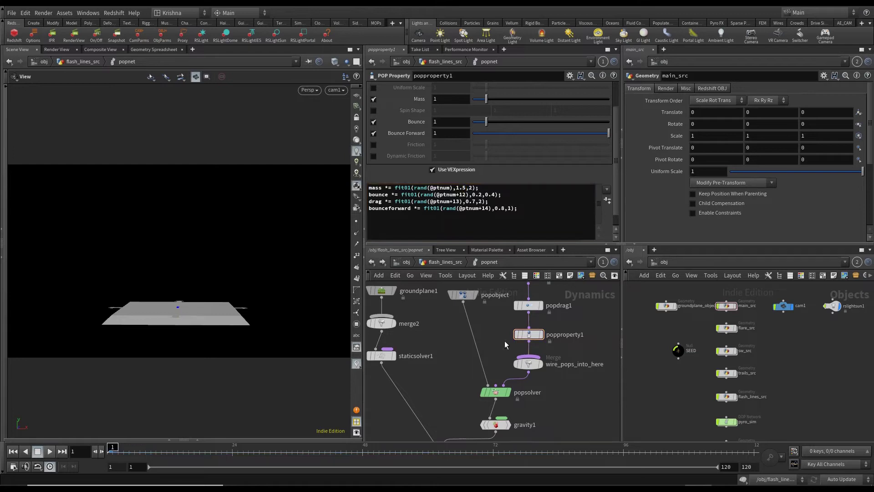
- Play the updated particle simulation, return to the first frame and save the scene
{"action": "left_click", "coordinate": [50, 450]}
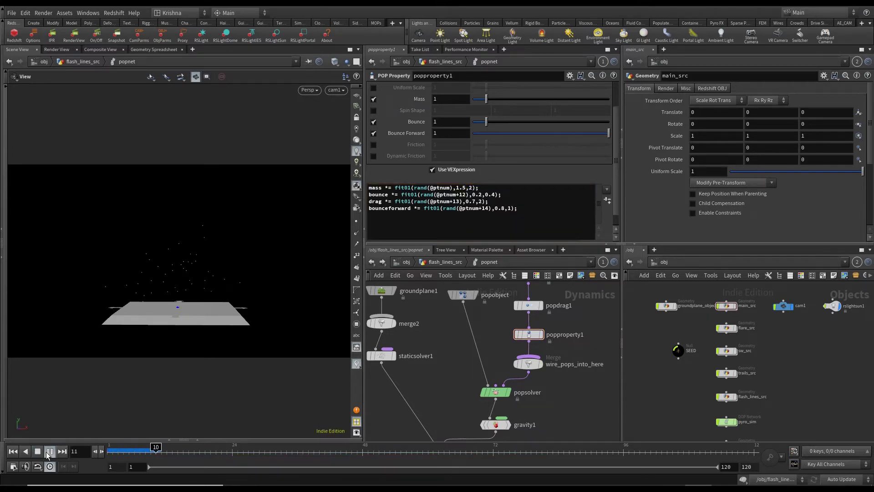
{"action": "left_click", "coordinate": [13, 451]}
{"action": "key", "text": "ctrl+s"}
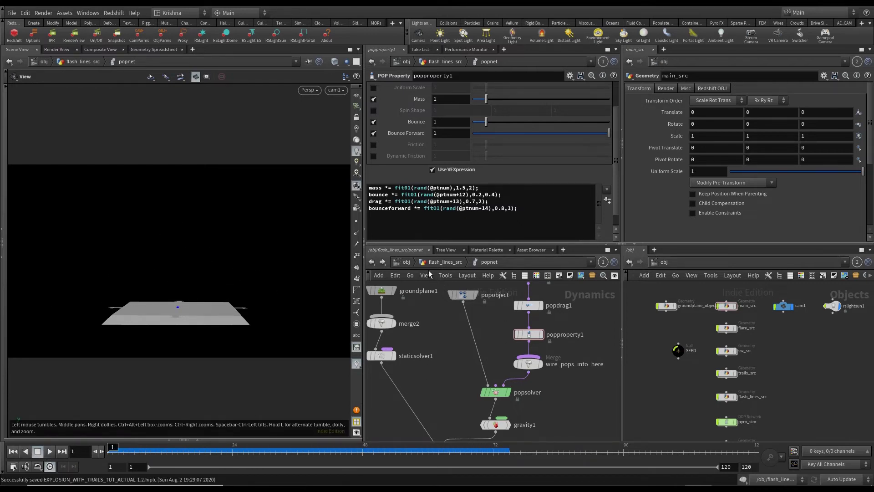
- In flash_lines_src, bypass create_fuel, add_noise and rasterize, and display the OUT_TRAILS null
{"action": "left_click", "coordinate": [431, 262]}
{"action": "scroll", "coordinate": [494, 343], "scroll_direction": "down", "scroll_amount": 2}
{"action": "middle_click_drag", "start_coordinate": [552, 388], "coordinate": [556, 359]}
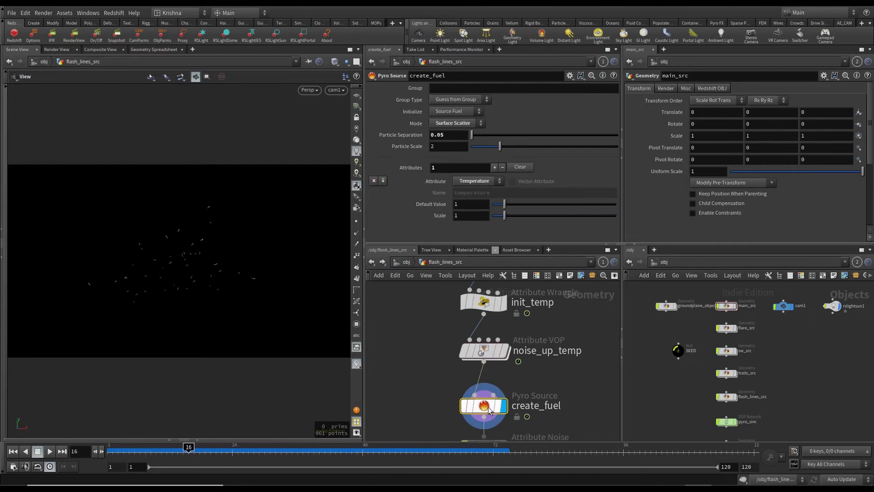
{"action": "middle_click_drag", "start_coordinate": [567, 418], "coordinate": [557, 352]}
{"action": "scroll", "coordinate": [566, 380], "scroll_direction": "down", "scroll_amount": 3}
{"action": "left_click_drag", "start_coordinate": [463, 338], "coordinate": [520, 388]}
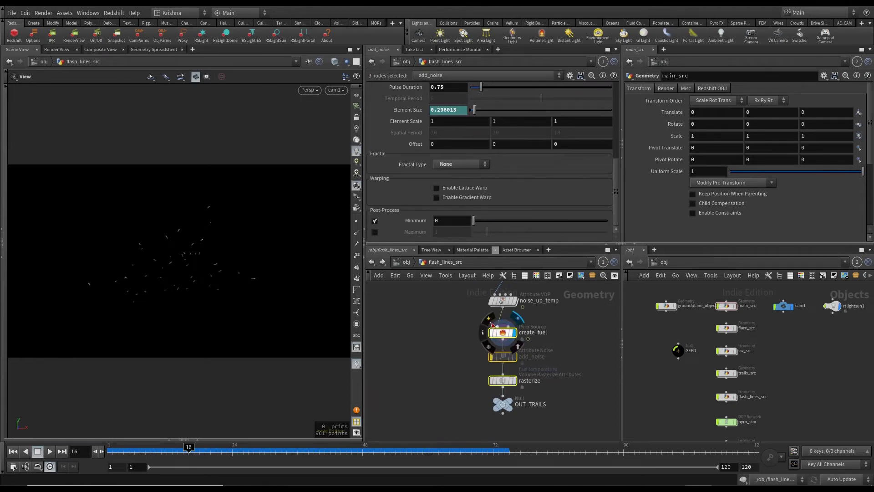
{"action": "left_click", "coordinate": [502, 394]}
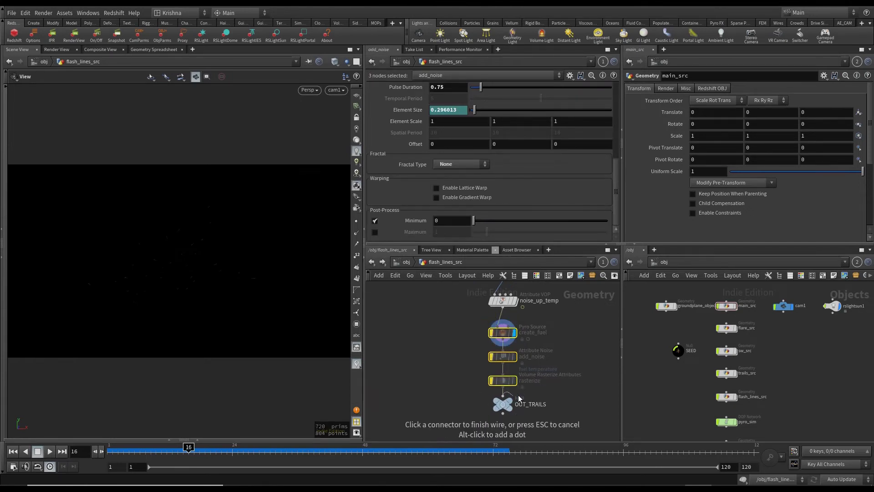
{"action": "key", "text": "Escape"}
{"action": "left_click", "coordinate": [518, 390]}
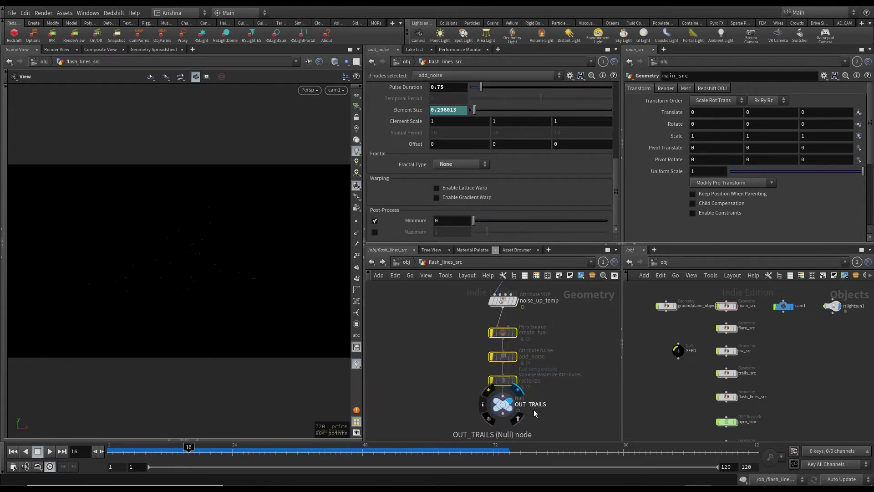
- Rename the OUT_TRAILS null to OUT_FLASH_LINES and save the scene
{"action": "double_click", "coordinate": [530, 404]}
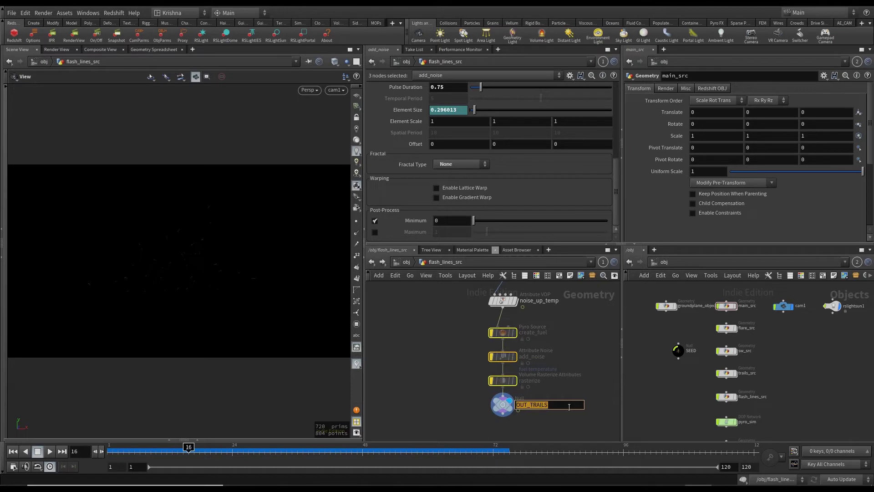
{"action": "type", "text": "OUT_FLASH_LINES"}
{"action": "key", "text": "Return"}
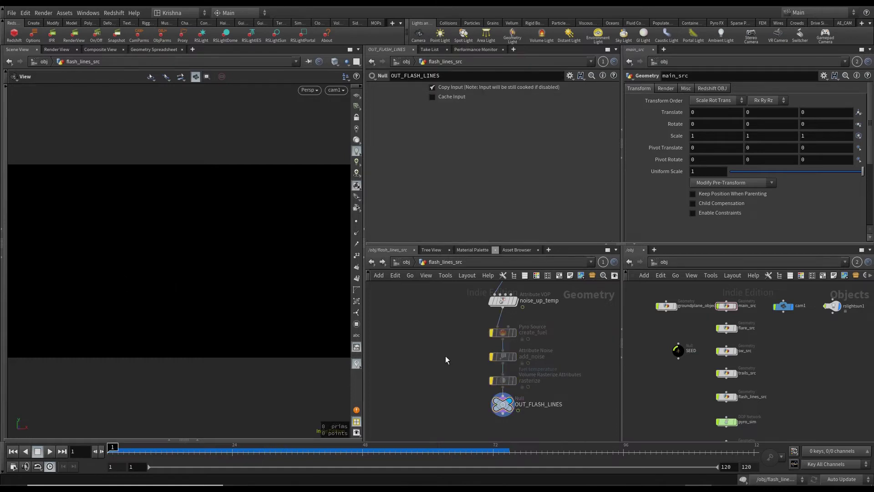
{"action": "key", "text": "ctrl+s"}
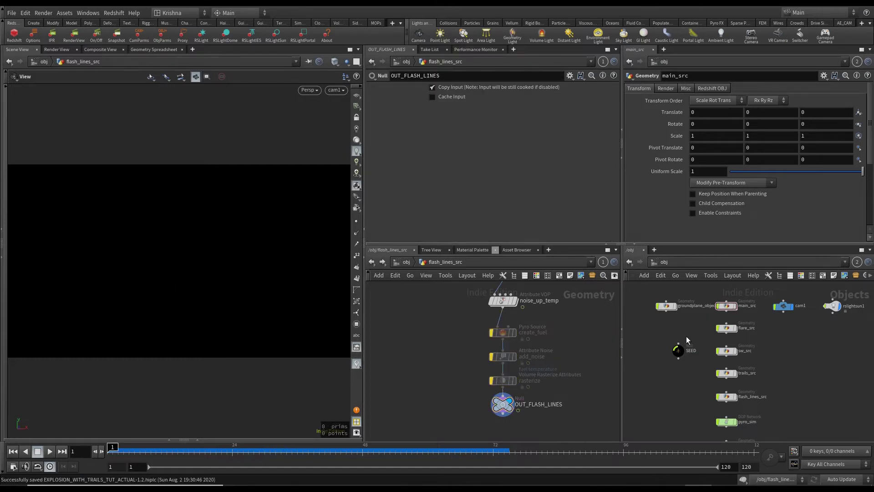
- Add a SOP Geometry node in the pyro_sim network and arrange it beside the pyro object
{"action": "double_click", "coordinate": [729, 423]}
{"action": "middle_click_drag", "start_coordinate": [787, 366], "coordinate": [788, 392]}
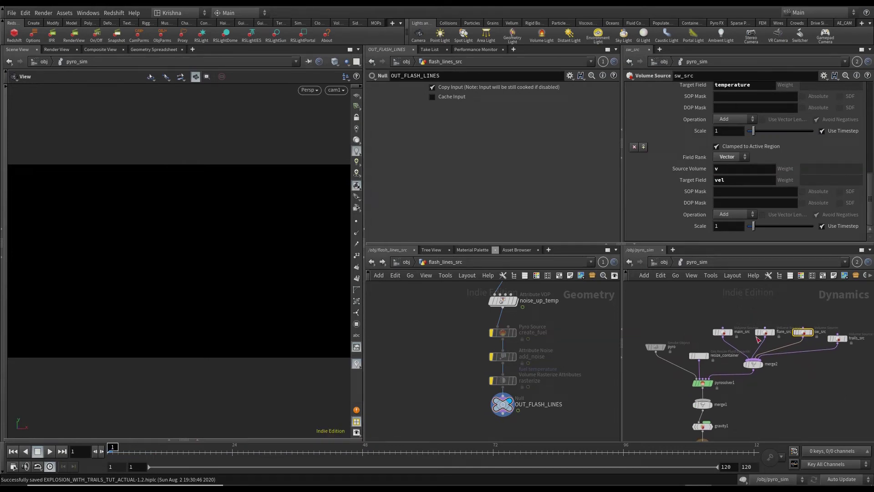
{"action": "middle_click_drag", "start_coordinate": [761, 415], "coordinate": [790, 414]}
{"action": "middle_click_drag", "start_coordinate": [694, 411], "coordinate": [725, 403]}
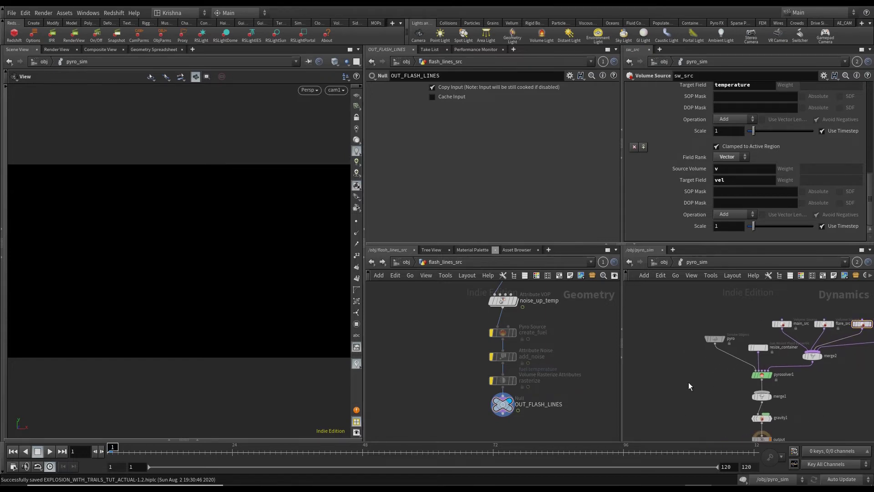
{"action": "key", "text": "Tab"}
{"action": "type", "text": "sop geo"}
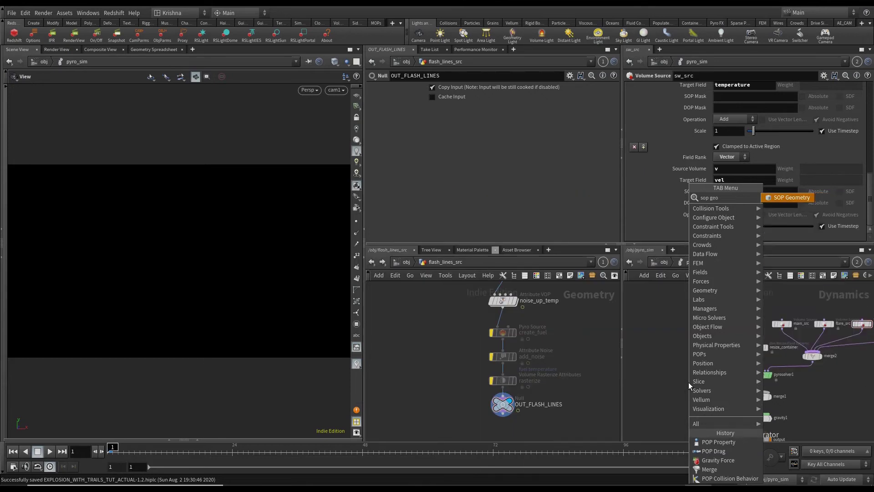
{"action": "key", "text": "Return"}
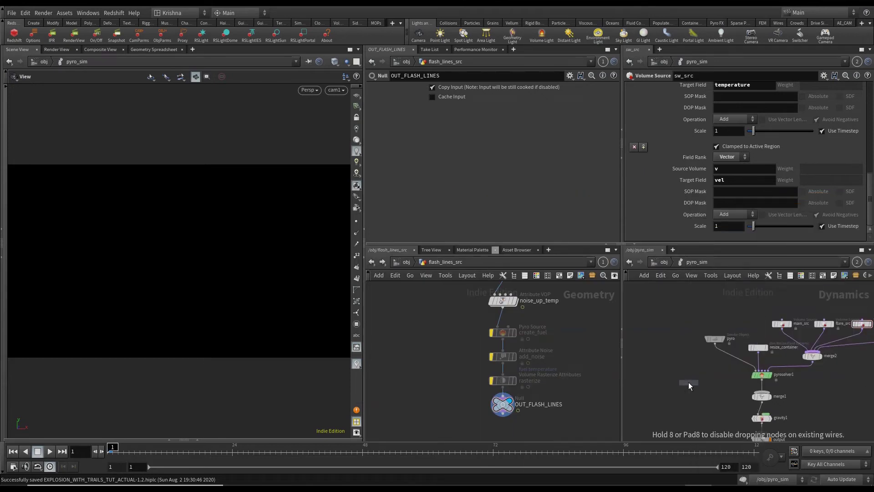
{"action": "left_click", "coordinate": [684, 339]}
{"action": "left_click_drag", "start_coordinate": [712, 338], "coordinate": [645, 337]}
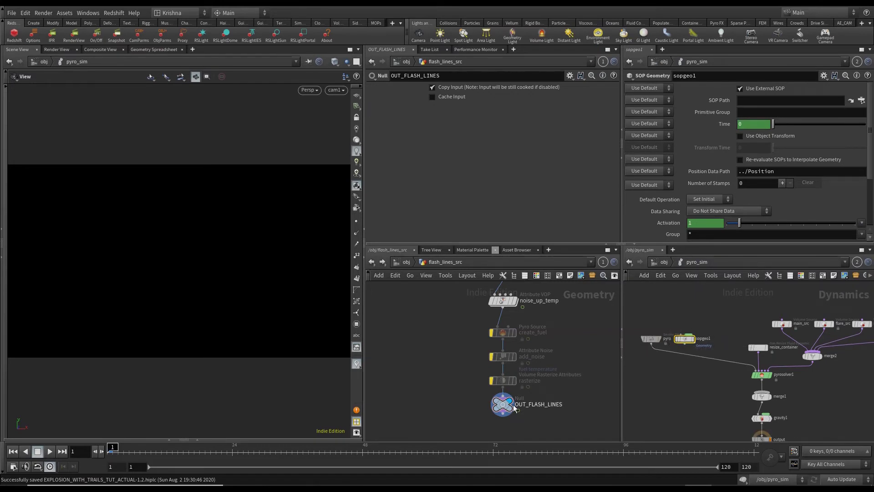
- Point sopgeo1's SOP Path to the OUT_FLASH_LINES null and set its Default Operation to Set Always
{"action": "left_click_drag", "start_coordinate": [503, 404], "coordinate": [754, 181]}
{"action": "left_click_drag", "start_coordinate": [763, 106], "coordinate": [763, 103]}
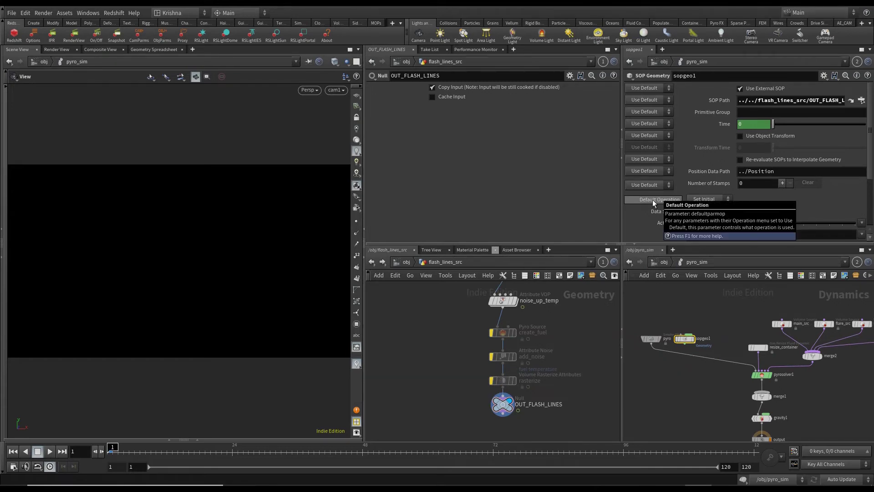
{"action": "left_click", "coordinate": [704, 199]}
{"action": "left_click", "coordinate": [705, 217]}
{"action": "scroll", "coordinate": [687, 172], "scroll_direction": "down", "scroll_amount": 3}
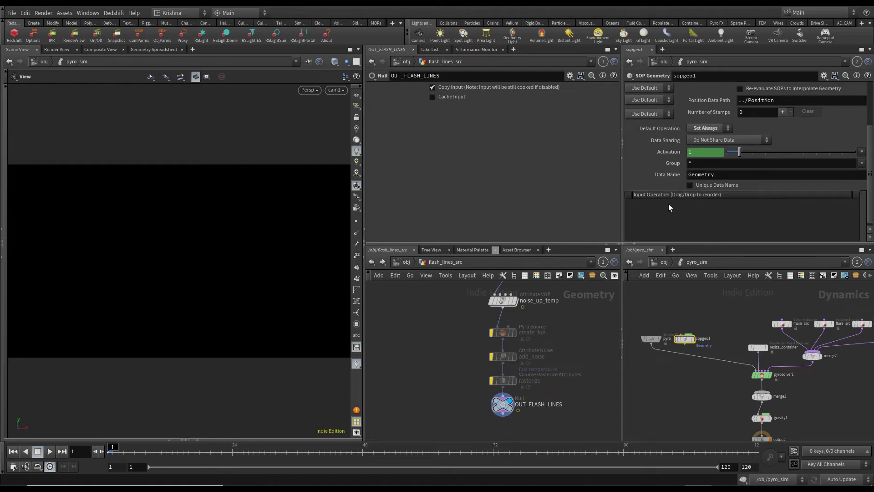
- Insert an Apply Data node on the wire between pyro and pyrosolver1
{"action": "key", "text": "Tab"}
{"action": "type", "text": "appl"}
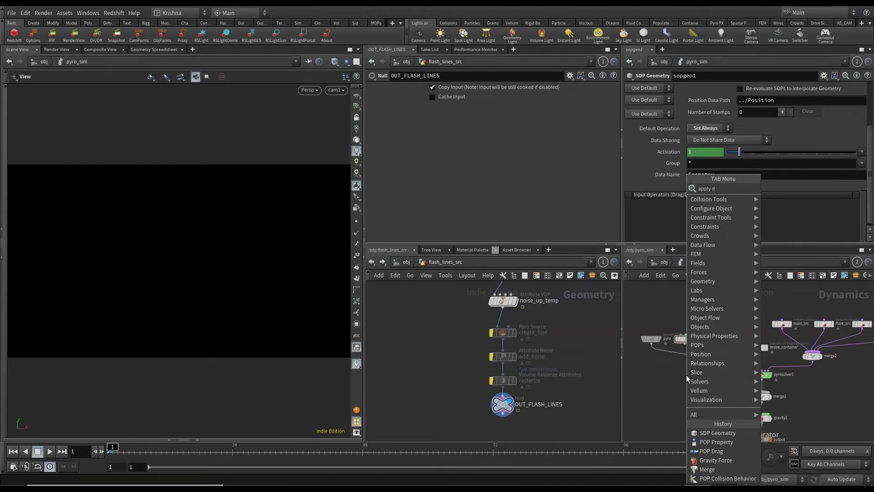
{"action": "key", "text": "Return"}
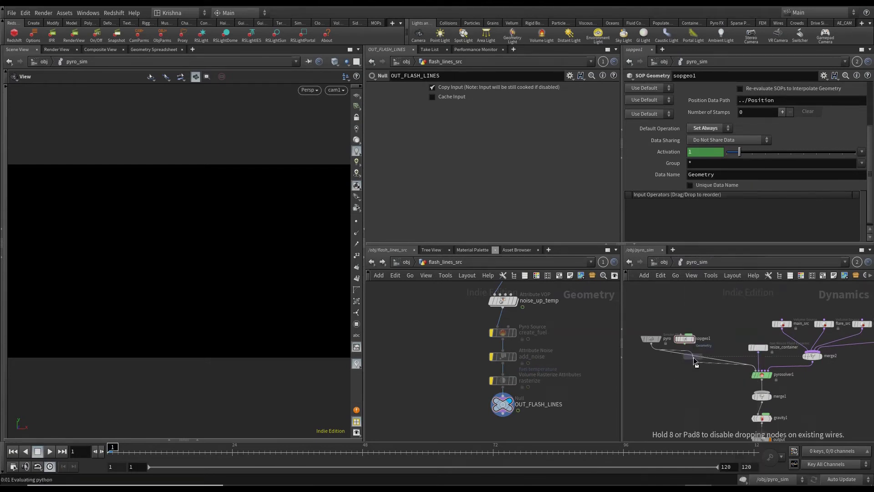
{"action": "left_click", "coordinate": [693, 358]}
{"action": "left_click_drag", "start_coordinate": [695, 361], "coordinate": [677, 373]}
- Connect sopgeo1 to the Apply Data node's second input and save the scene
{"action": "left_click", "coordinate": [681, 369]}
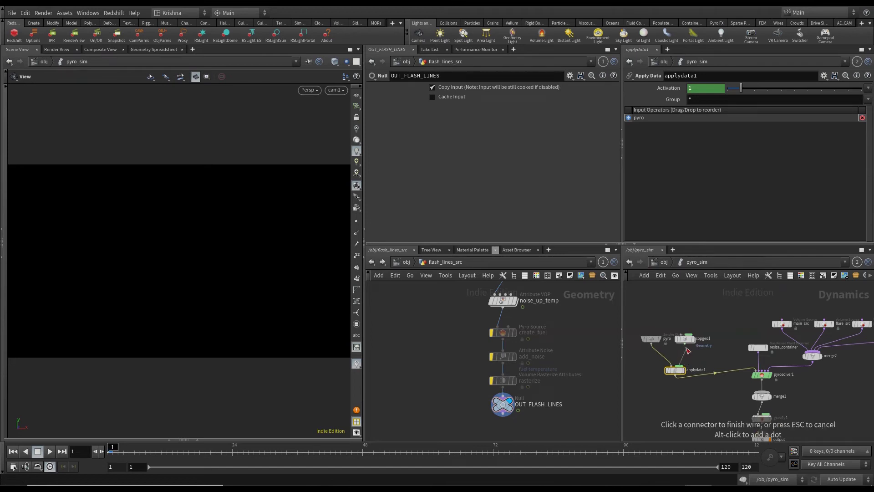
{"action": "left_click", "coordinate": [688, 347]}
{"action": "key", "text": "ctrl+s"}
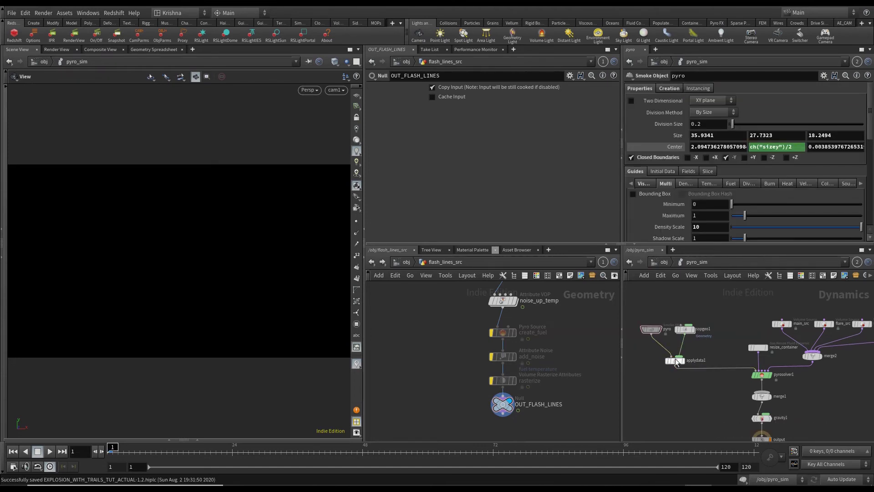
- Move the four volume source nodes and merge2 aside to free space above pyrosolver1
{"action": "middle_click_drag", "start_coordinate": [842, 388], "coordinate": [751, 386]}
{"action": "left_click_drag", "start_coordinate": [807, 381], "coordinate": [715, 306]}
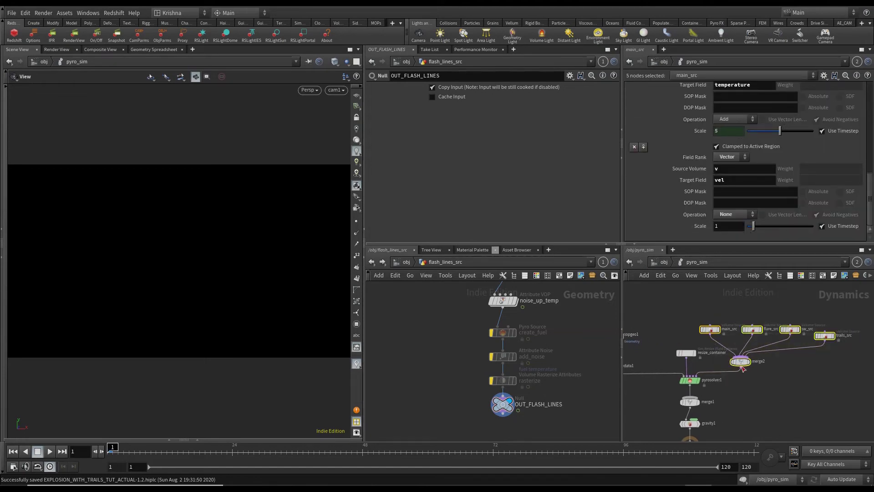
{"action": "left_click", "coordinate": [741, 366]}
{"action": "key", "text": "Escape"}
{"action": "left_click_drag", "start_coordinate": [735, 361], "coordinate": [791, 364]}
- Add a Gas Particle to Field node in the free space above resize_container
{"action": "left_click", "coordinate": [708, 316]}
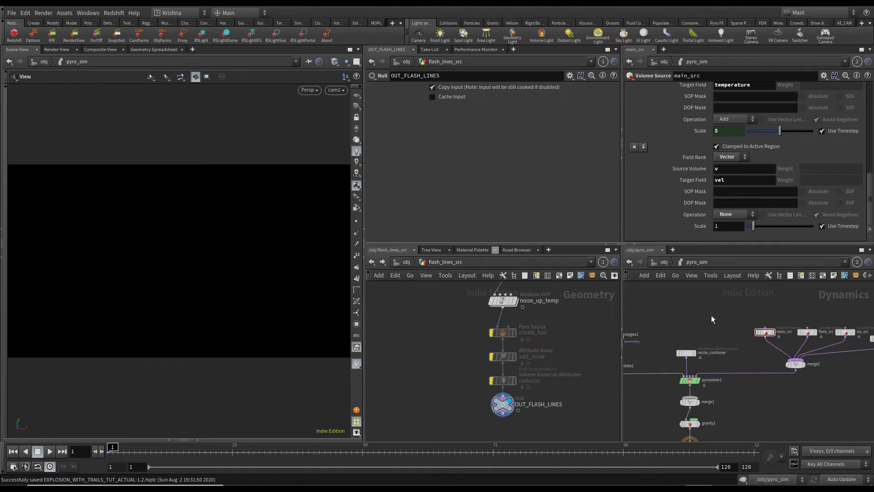
{"action": "key", "text": "Tab"}
{"action": "type", "text": "ga"}
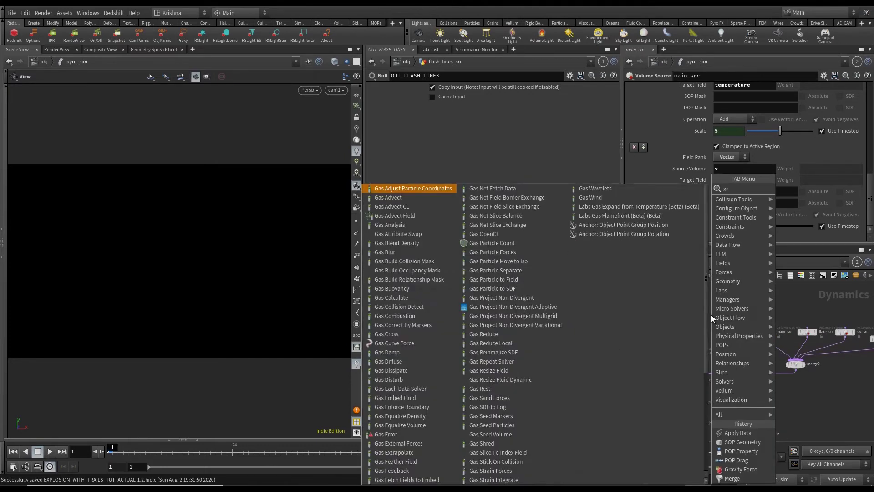
{"action": "type", "text": "s pr"}
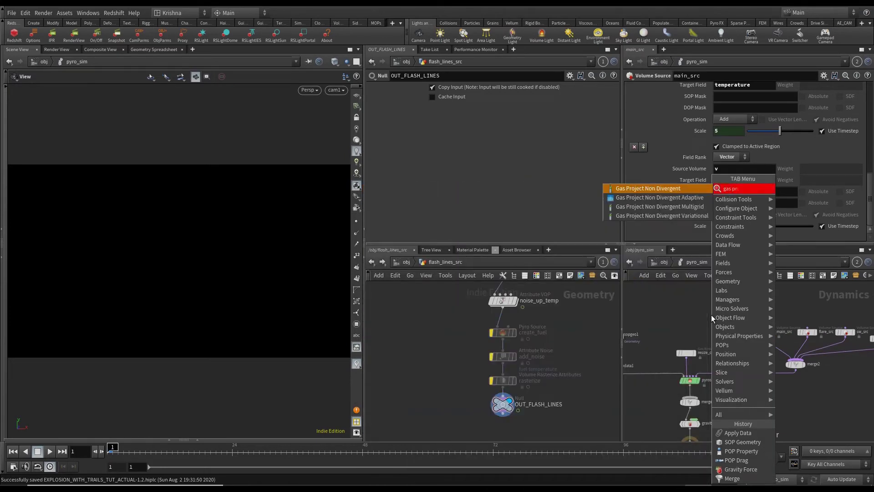
{"action": "key", "text": "BackSpace"}
{"action": "type", "text": "ati"}
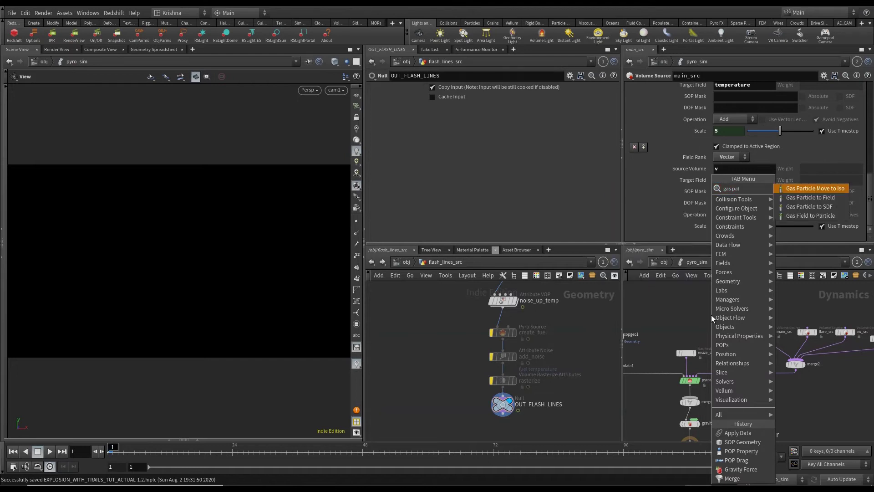
{"action": "key", "text": "BackSpace"}
{"action": "key", "text": "BackSpace"}
{"action": "type", "text": "rticl"}
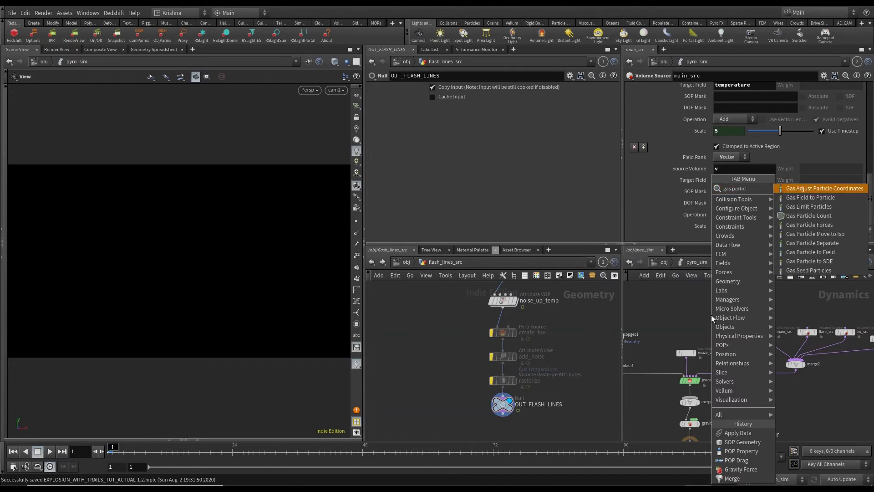
{"action": "type", "text": "e to f"}
{"action": "key", "text": "Return"}
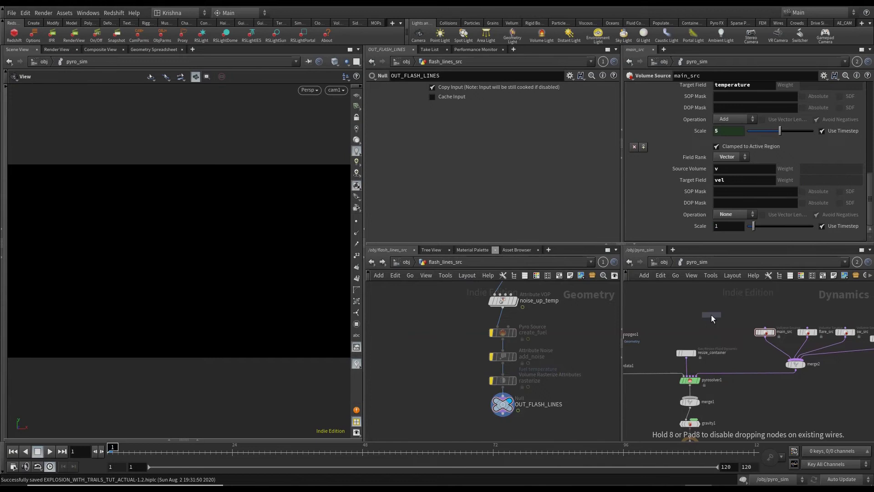
{"action": "left_click", "coordinate": [711, 314]}
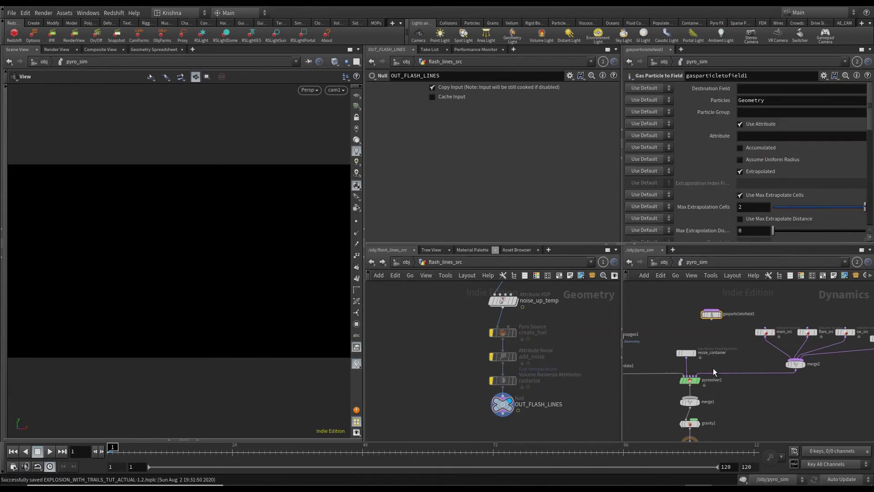
- Add a Merge node fed by gasparticletofield1 and wire its output to pyrosolver1's Velocity Update input
{"action": "key", "text": "Tab"}
{"action": "type", "text": "merge"}
{"action": "key", "text": "Return"}
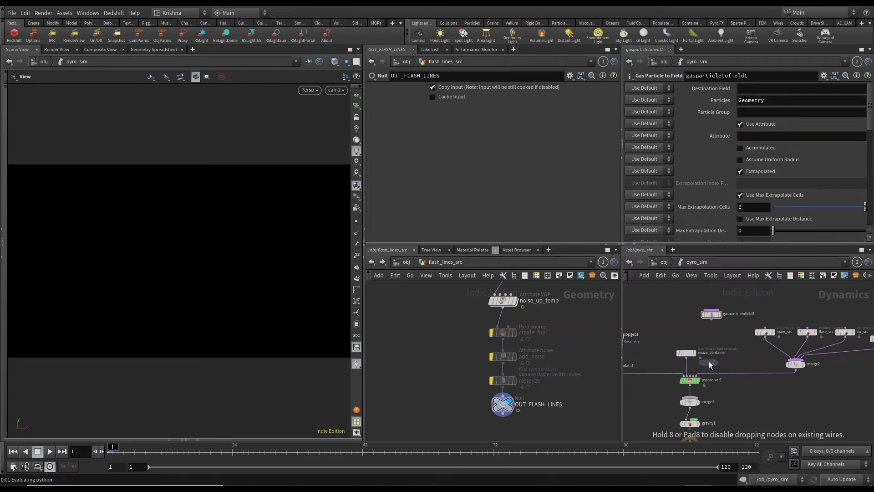
{"action": "left_click", "coordinate": [708, 361]}
{"action": "left_click", "coordinate": [714, 354]}
{"action": "left_click", "coordinate": [711, 317]}
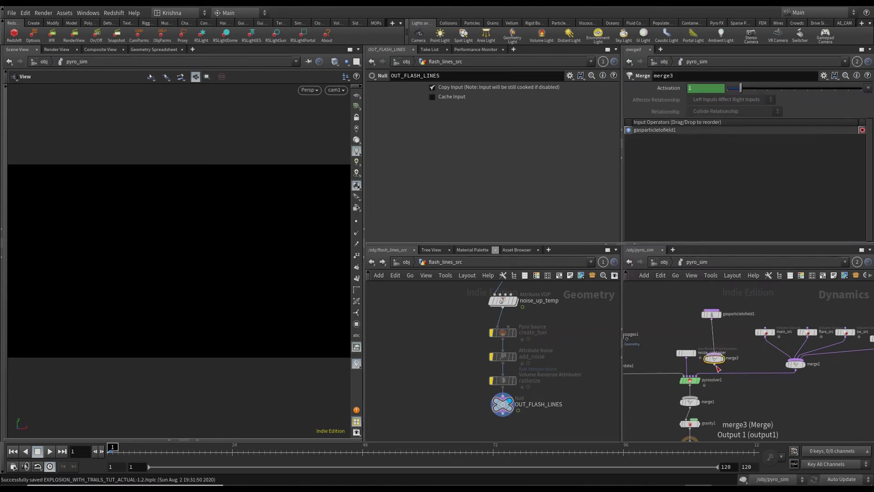
{"action": "left_click", "coordinate": [714, 363]}
{"action": "scroll", "coordinate": [691, 371], "scroll_direction": "up", "scroll_amount": 4}
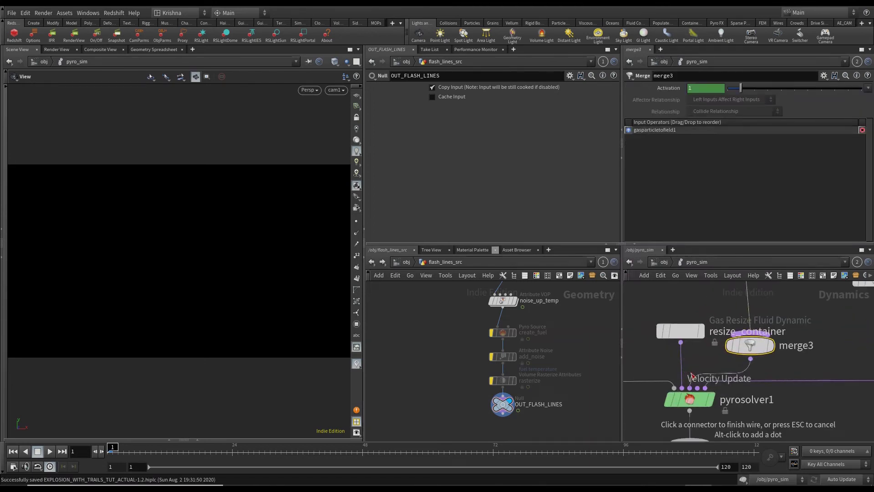
{"action": "left_click", "coordinate": [693, 383]}
{"action": "scroll", "coordinate": [693, 383], "scroll_direction": "down", "scroll_amount": 4}
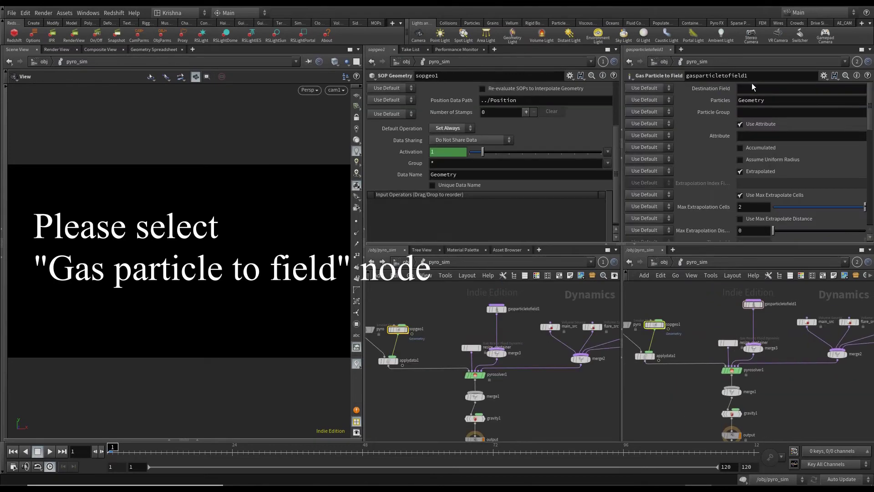
- Set gasparticletofield1's Destination Field to fuel and its Attribute to temperature
{"action": "left_click", "coordinate": [769, 89]}
{"action": "type", "text": "fuel"}
{"action": "key", "text": "Return"}
{"action": "left_click", "coordinate": [760, 137]}
{"action": "type", "text": "temperature"}
{"action": "key", "text": "Return"}
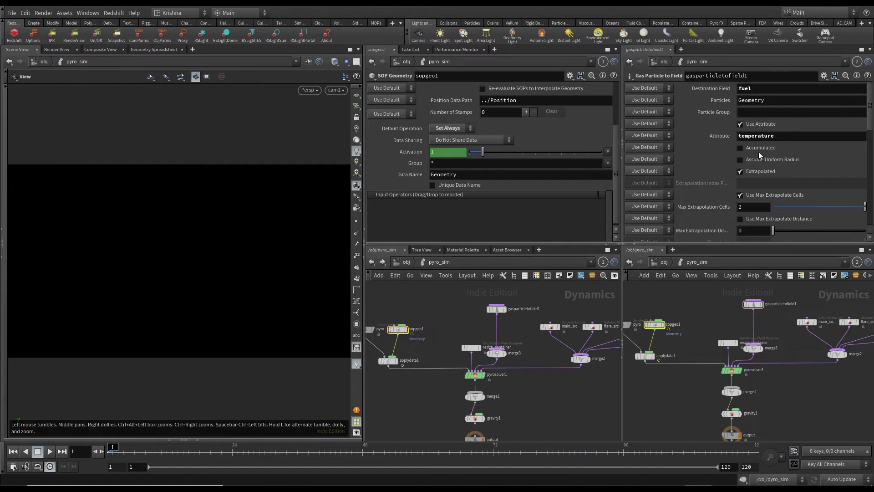
- Enable Accumulated on gasparticletofield1 and set Dest Pre-Add and Dest Pre-Mult to 0.1
{"action": "scroll", "coordinate": [793, 147], "scroll_direction": "down", "scroll_amount": 5}
{"action": "left_click", "coordinate": [747, 112]}
{"action": "type", "text": "0.1"}
{"action": "key", "text": "Tab"}
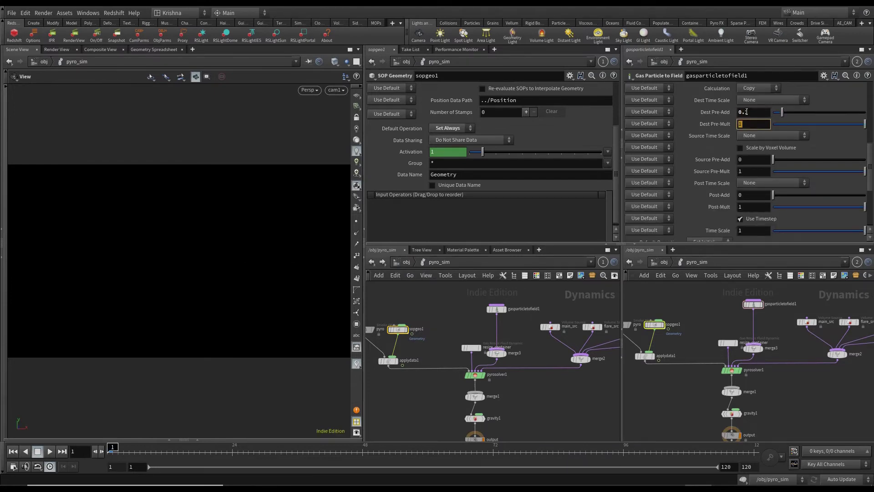
{"action": "key", "text": "Tab"}
{"action": "key", "text": "Tab"}
{"action": "key", "text": "Tab"}
{"action": "key", "text": "shift+Tab"}
{"action": "key", "text": "shift+Tab"}
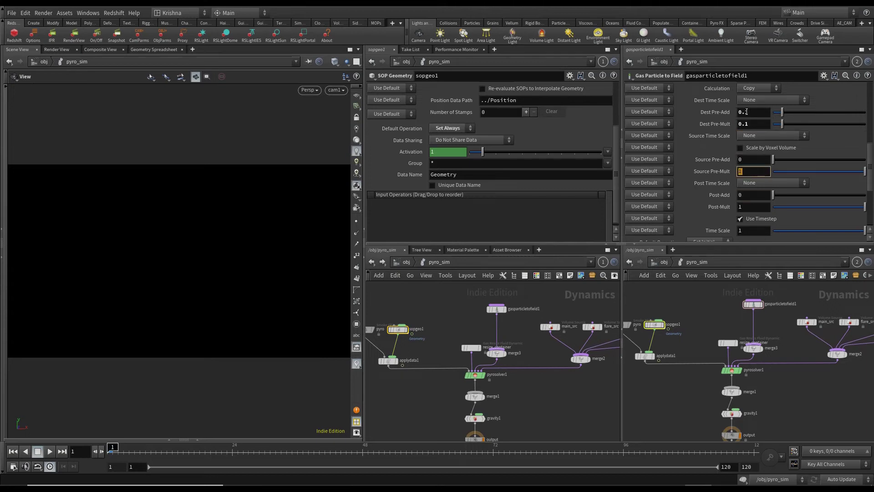
- Set gasparticletofield1's Source Pre-Add, Source Pre-Mult and Post-Add to 0.1 and save the scene
{"action": "key", "text": "Tab"}
{"action": "type", "text": "0.1"}
{"action": "key", "text": "Tab"}
{"action": "key", "text": "Tab"}
{"action": "key", "text": "shift+Tab"}
{"action": "type", "text": "0.1"}
{"action": "key", "text": "Tab"}
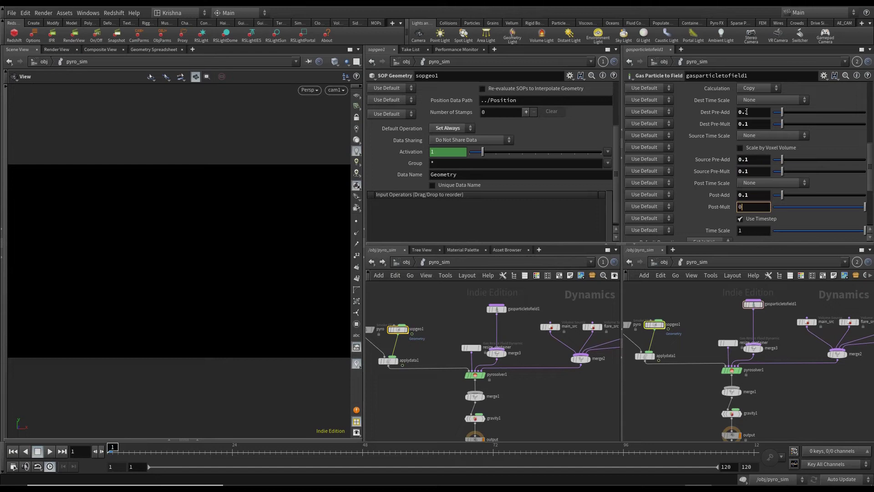
{"action": "key", "text": "Tab"}
{"action": "scroll", "coordinate": [719, 182], "scroll_direction": "down", "scroll_amount": 1}
{"action": "left_click", "coordinate": [705, 228]}
{"action": "scroll", "coordinate": [715, 170], "scroll_direction": "up", "scroll_amount": 3}
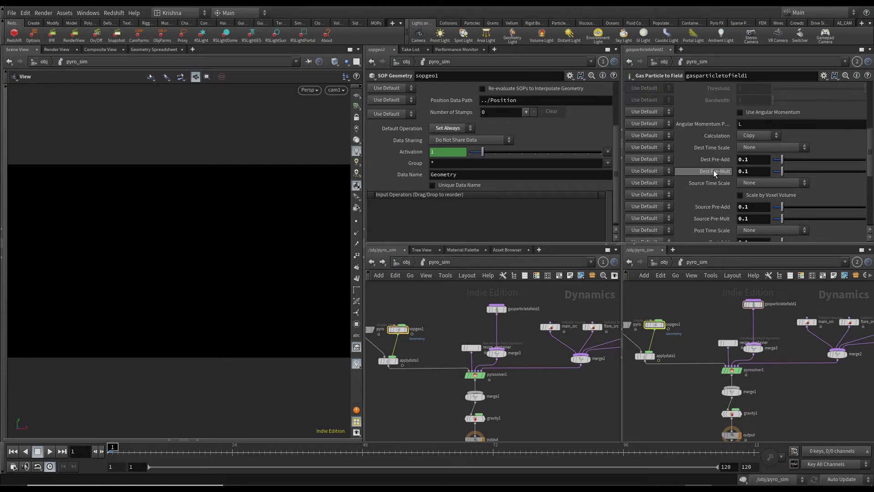
{"action": "scroll", "coordinate": [714, 170], "scroll_direction": "up", "scroll_amount": 6}
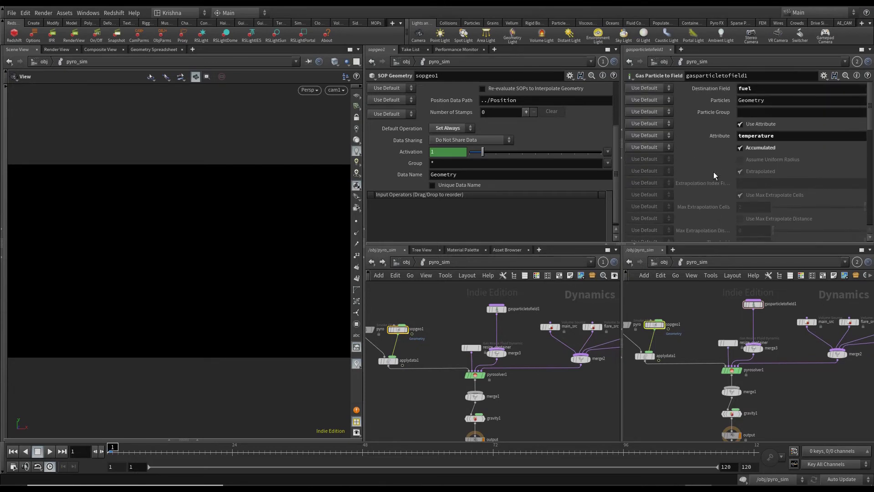
{"action": "key", "text": "ctrl+s"}
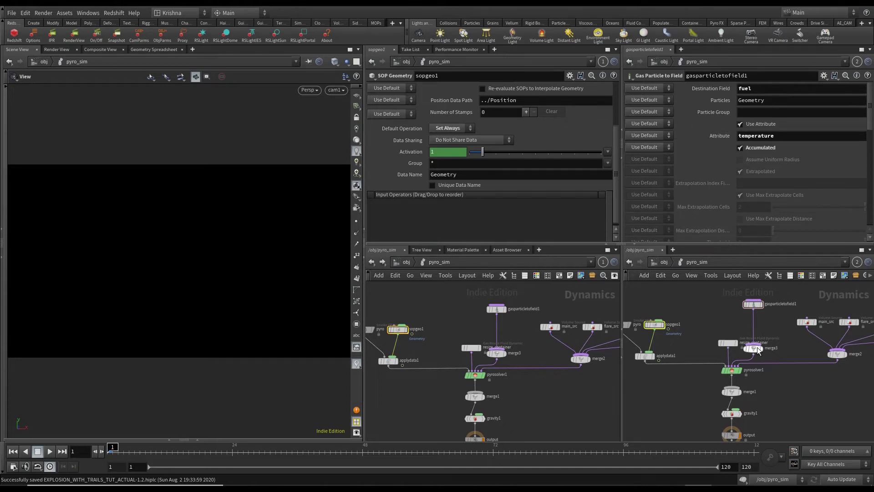
- Bypass the four volume sources feeding merge2 (main_src, flare_src, sw_src and trails_src) and save the scene
{"action": "scroll", "coordinate": [738, 331], "scroll_direction": "up", "scroll_amount": 2}
{"action": "scroll", "coordinate": [747, 331], "scroll_direction": "down", "scroll_amount": 3}
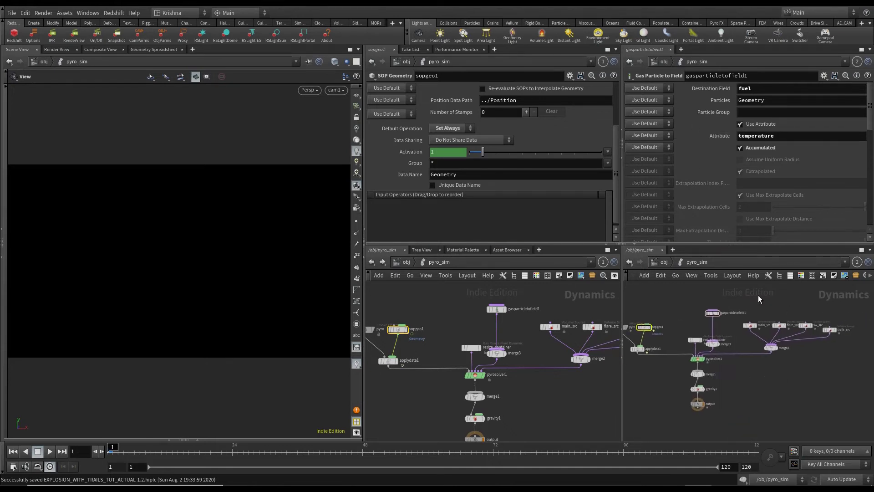
{"action": "left_click_drag", "start_coordinate": [755, 297], "coordinate": [834, 332]}
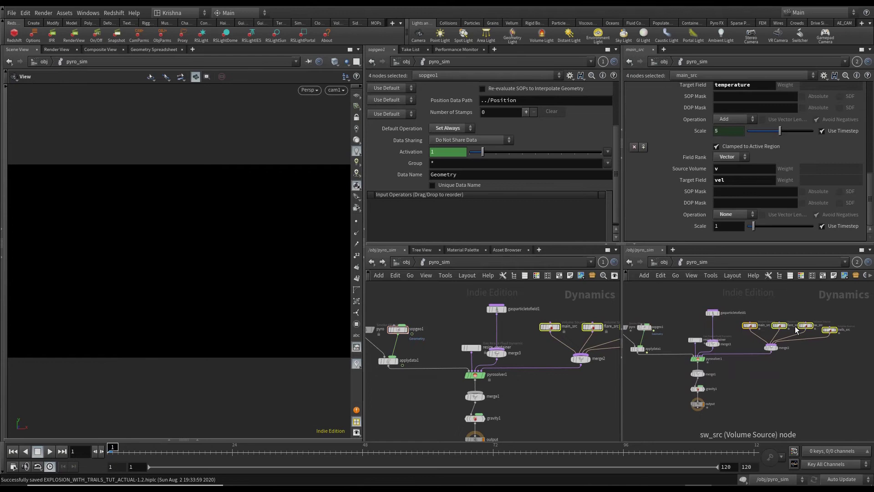
{"action": "left_click_drag", "start_coordinate": [715, 313], "coordinate": [715, 325]}
{"action": "left_click", "coordinate": [745, 374]}
{"action": "key", "text": "ctrl+s"}
- Play the pyro simulation twice to check the flash lines on their own, rewinding to frame 1 each time
{"action": "left_click", "coordinate": [50, 451]}
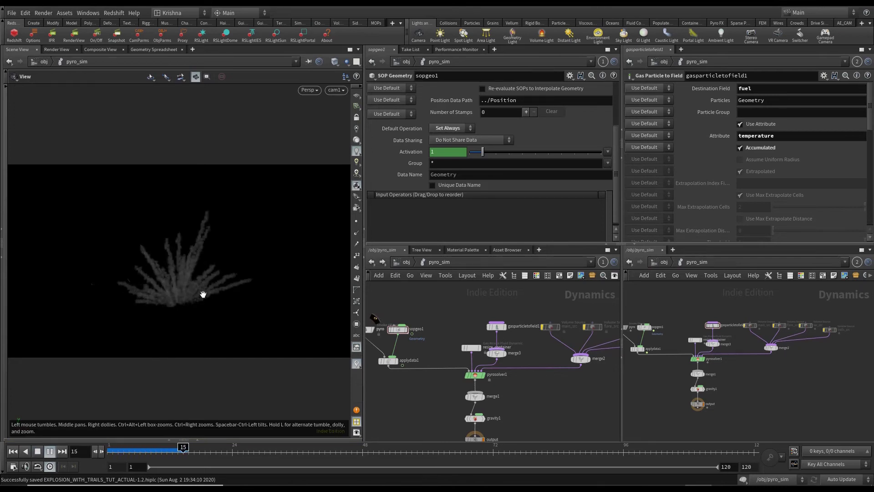
{"action": "left_click", "coordinate": [36, 453]}
{"action": "left_click", "coordinate": [15, 452]}
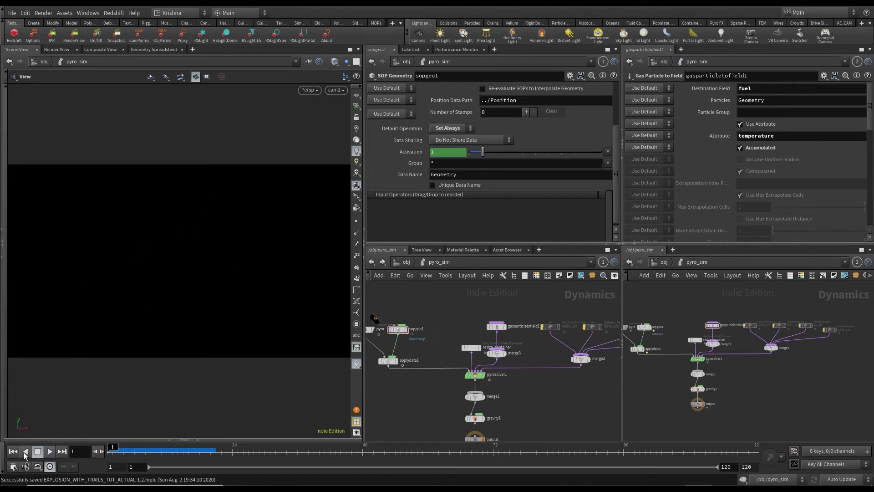
{"action": "left_click", "coordinate": [49, 451]}
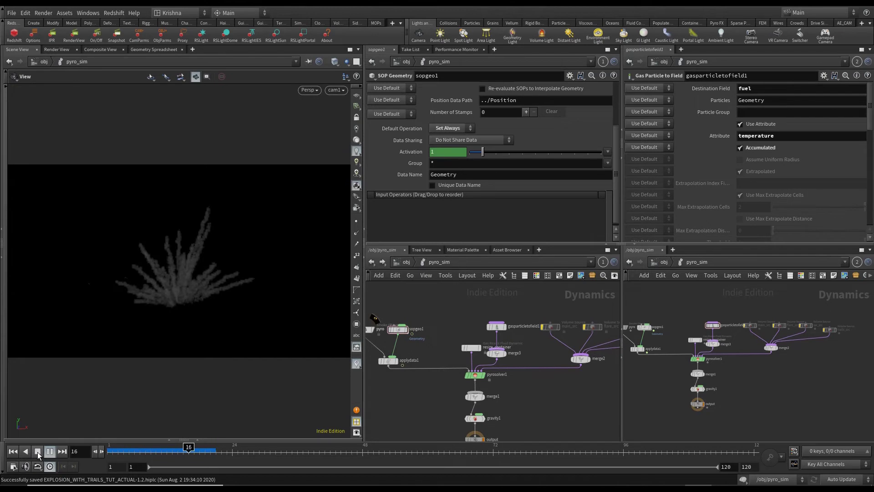
{"action": "left_click", "coordinate": [39, 452]}
{"action": "left_click", "coordinate": [13, 451]}
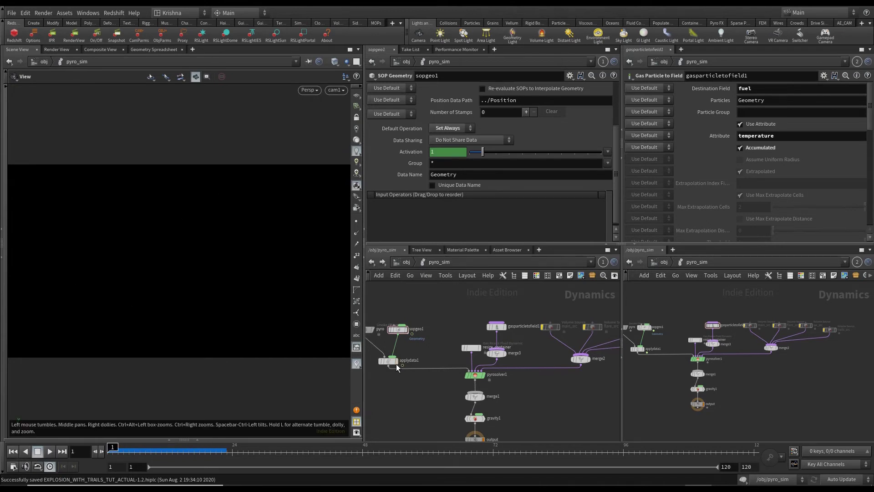
- Open the flash_lines_src network and set the polywire1 node's Wire Radius to 0.01
{"action": "left_click", "coordinate": [399, 262]}
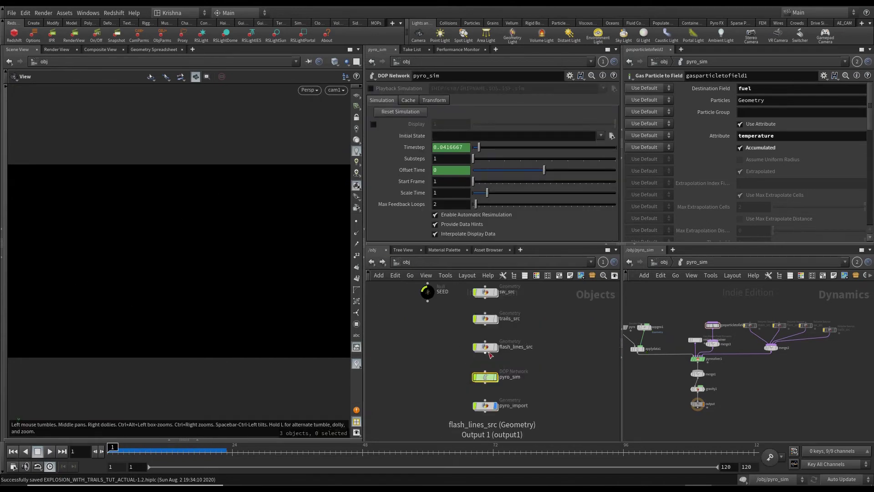
{"action": "double_click", "coordinate": [488, 348]}
{"action": "scroll", "coordinate": [488, 322], "scroll_direction": "down", "scroll_amount": 2}
{"action": "middle_click_drag", "start_coordinate": [467, 328], "coordinate": [467, 394]}
{"action": "middle_click_drag", "start_coordinate": [551, 328], "coordinate": [552, 361]}
{"action": "left_click_drag", "start_coordinate": [518, 335], "coordinate": [518, 336]}
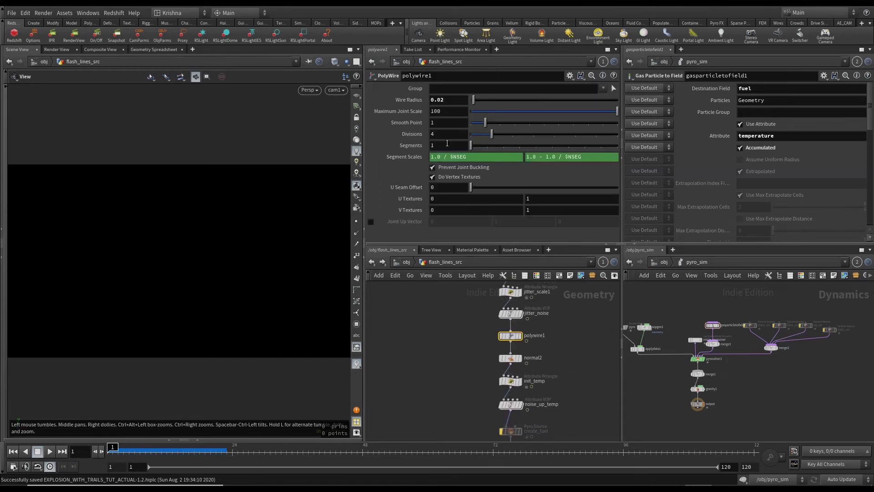
{"action": "left_click_drag", "start_coordinate": [440, 99], "coordinate": [466, 106]}
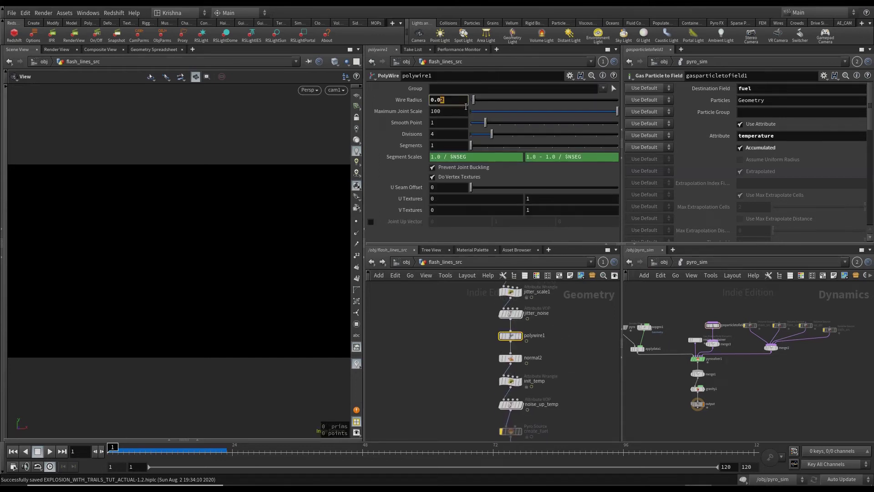
{"action": "type", "text": "1"}
{"action": "key", "text": "Return"}
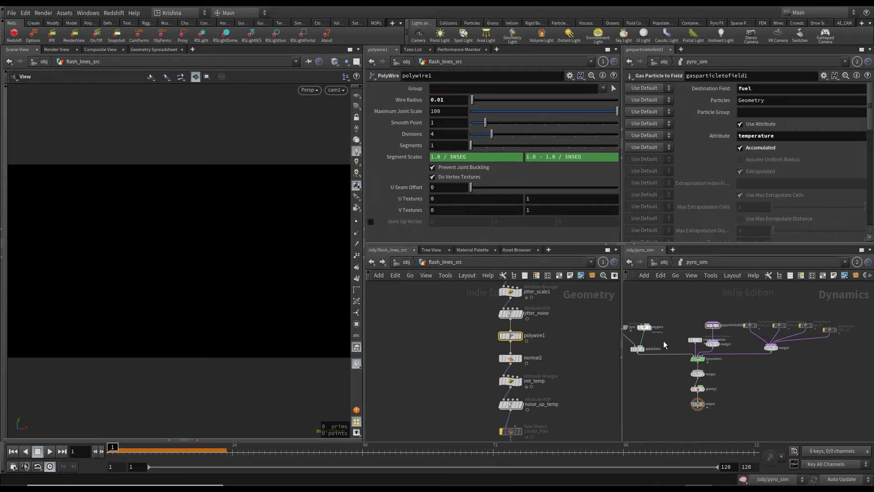
- Replay the simulation to check the flash lines with the thinner wire radius, then return to frame 1
{"action": "left_click", "coordinate": [771, 347]}
{"action": "left_click", "coordinate": [49, 451]}
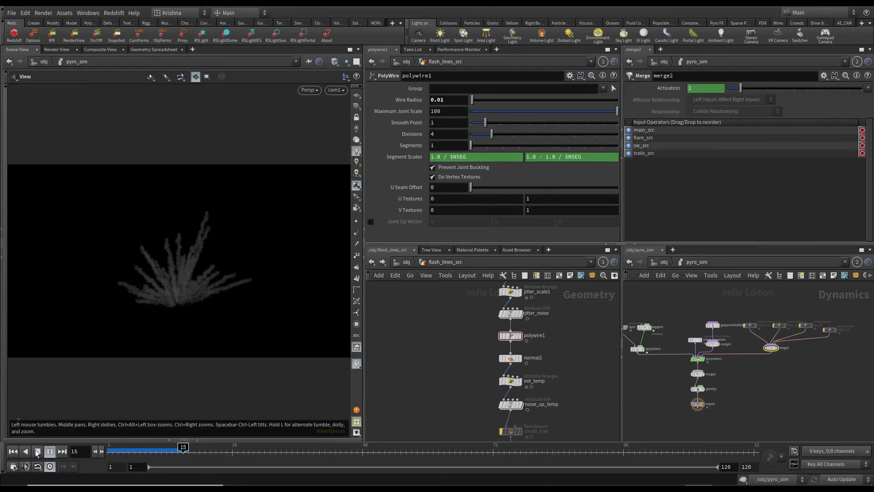
{"action": "left_click", "coordinate": [13, 451]}
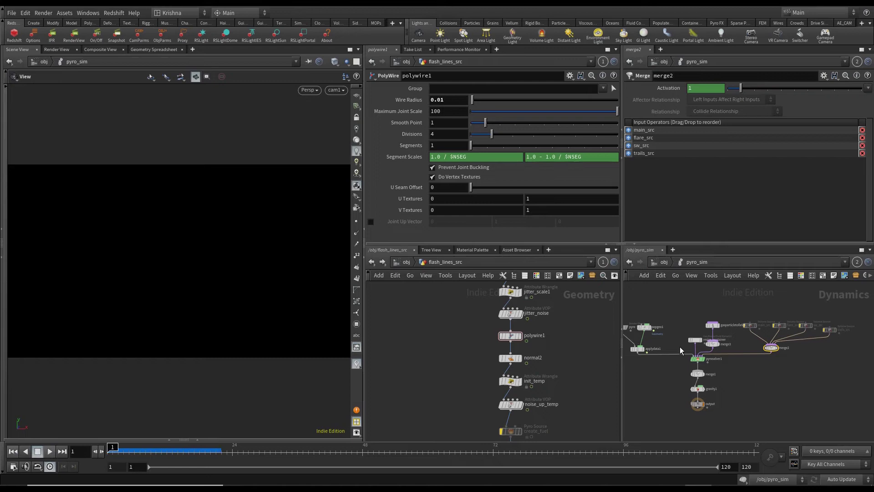
- Set the pyro smoke object's Division Size to 0.1
{"action": "middle_click_drag", "start_coordinate": [655, 310], "coordinate": [693, 314]}
{"action": "left_click", "coordinate": [673, 331]}
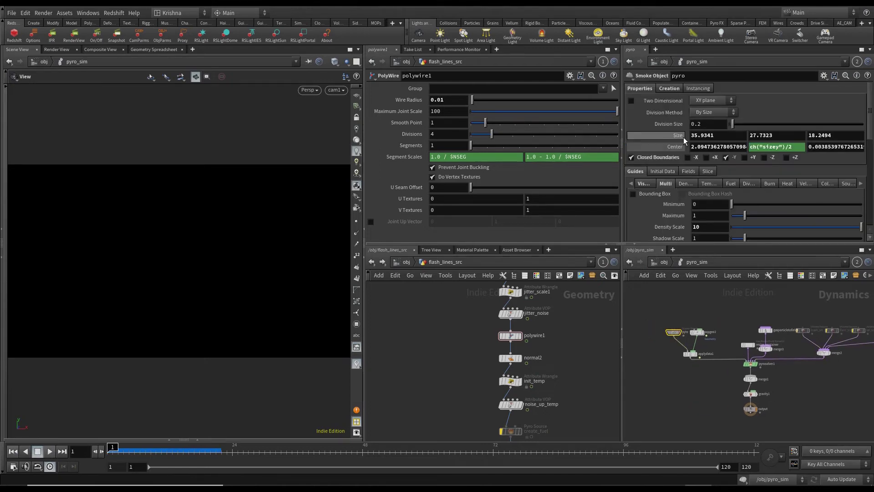
{"action": "left_click_drag", "start_coordinate": [694, 124], "coordinate": [713, 123]}
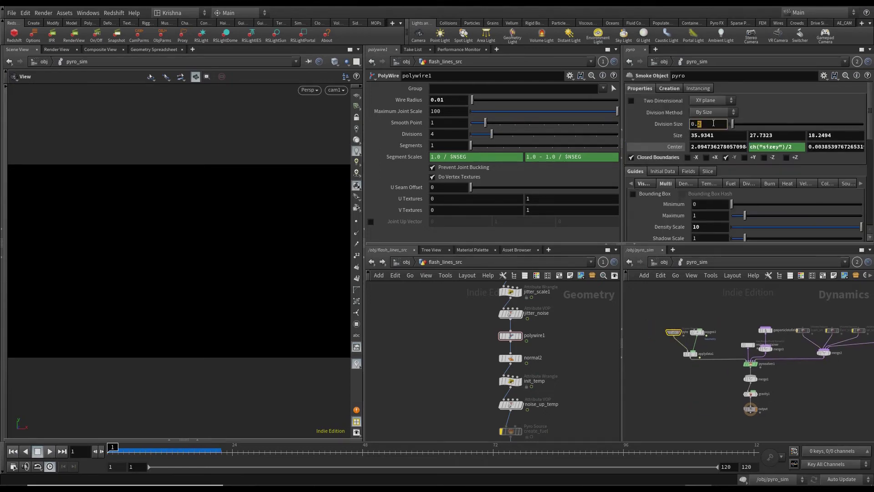
{"action": "type", "text": "1"}
{"action": "key", "text": "Return"}
- Simulate at the finer resolution, inspect the flash lines from another angle and return the view to cam1
{"action": "left_click", "coordinate": [50, 451]}
{"action": "left_click_drag", "start_coordinate": [180, 281], "coordinate": [191, 266]}
{"action": "left_click", "coordinate": [334, 89]}
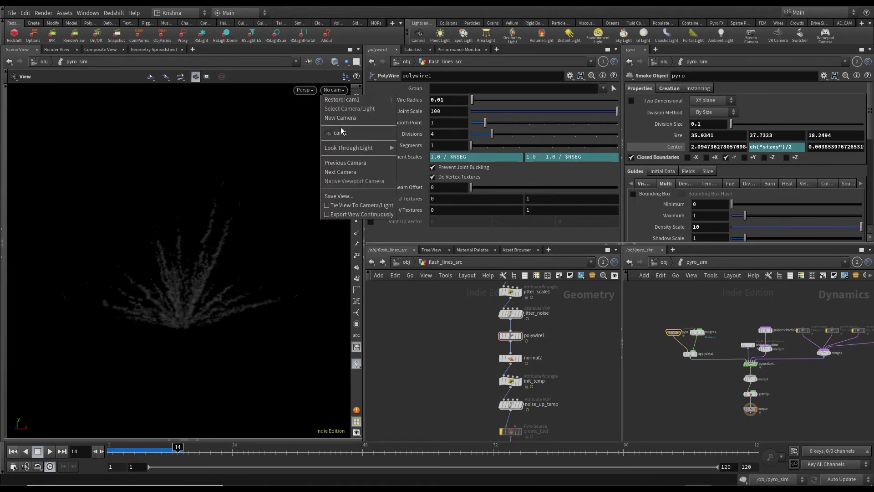
{"action": "left_click", "coordinate": [341, 128]}
{"action": "left_click", "coordinate": [333, 91]}
{"action": "left_click", "coordinate": [340, 133]}
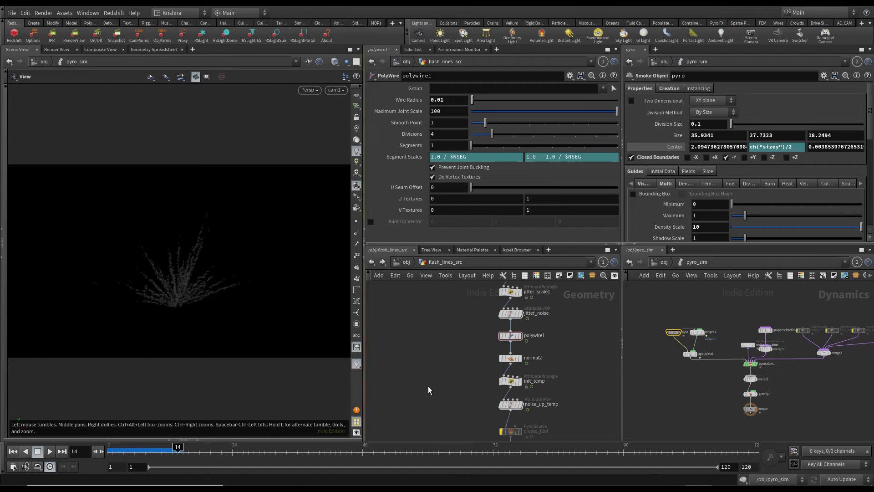
- Return to frame 1 and revert gasparticletofield1's Dest Pre-Add and Dest Pre-Mult to their defaults
{"action": "left_click", "coordinate": [13, 451]}
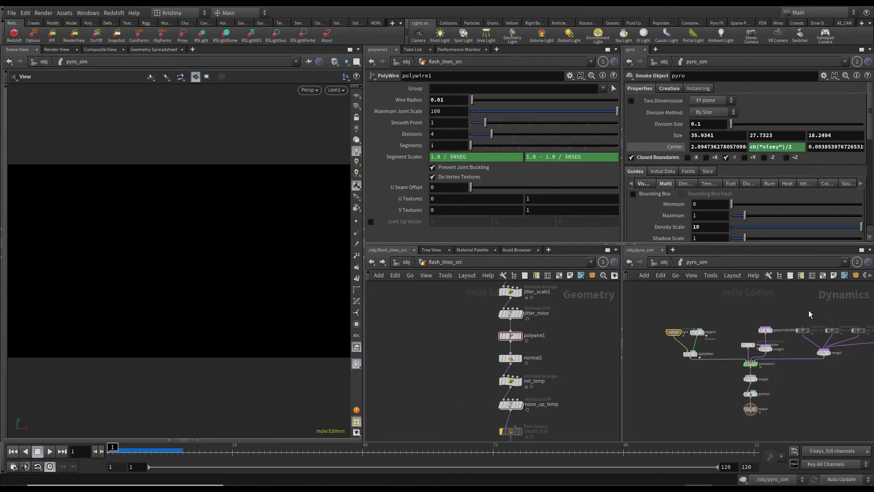
{"action": "left_click", "coordinate": [696, 332]}
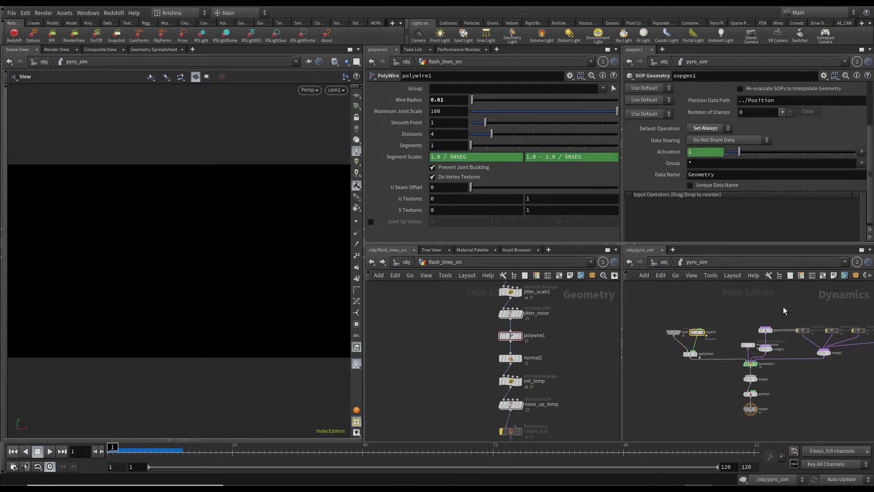
{"action": "left_click", "coordinate": [765, 329]}
{"action": "scroll", "coordinate": [727, 186], "scroll_direction": "down", "scroll_amount": 3}
{"action": "scroll", "coordinate": [727, 186], "scroll_direction": "down", "scroll_amount": 3}
{"action": "right_click", "coordinate": [717, 159]}
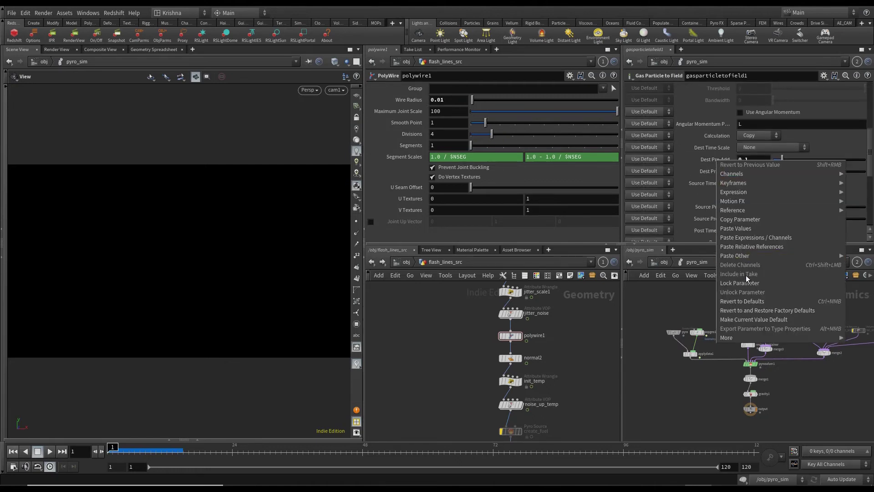
{"action": "left_click", "coordinate": [749, 304]}
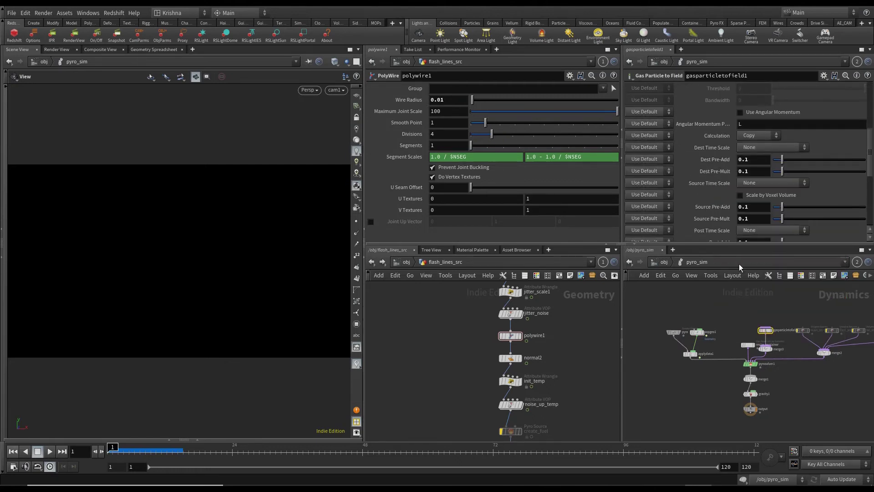
{"action": "right_click", "coordinate": [714, 173]}
{"action": "left_click", "coordinate": [739, 324]}
- Revert the remaining source and post add and multiply values of gasparticletofield1 to their defaults of 0 and 1
{"action": "scroll", "coordinate": [720, 210], "scroll_direction": "down", "scroll_amount": 2}
{"action": "right_click", "coordinate": [719, 219]}
{"action": "left_click", "coordinate": [743, 371]}
{"action": "right_click", "coordinate": [719, 208]}
{"action": "left_click", "coordinate": [743, 359]}
- Simulate the first frames with the default field calculation values and inspect the flash lines from a freely orbited view
{"action": "left_click", "coordinate": [49, 452]}
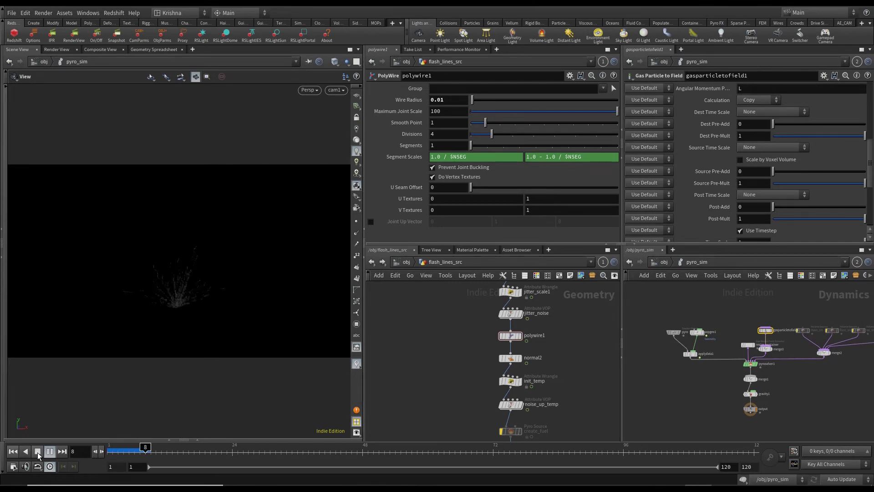
{"action": "left_click", "coordinate": [38, 451]}
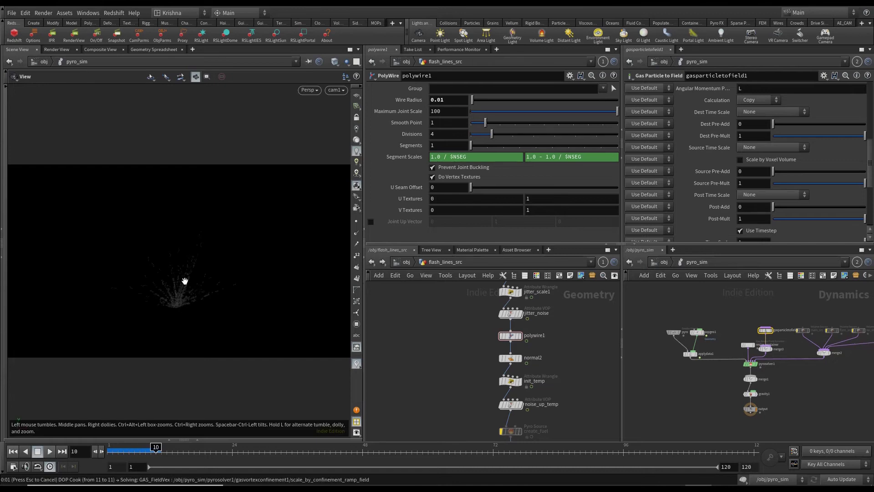
{"action": "mouse_move", "coordinate": [176, 279]}
{"action": "left_mouse_down"}
{"action": "mouse_move", "coordinate": [235, 277]}
{"action": "mouse_move", "coordinate": [172, 279]}
{"action": "left_mouse_up"}
{"action": "left_click_drag", "start_coordinate": [191, 214], "coordinate": [212, 247]}
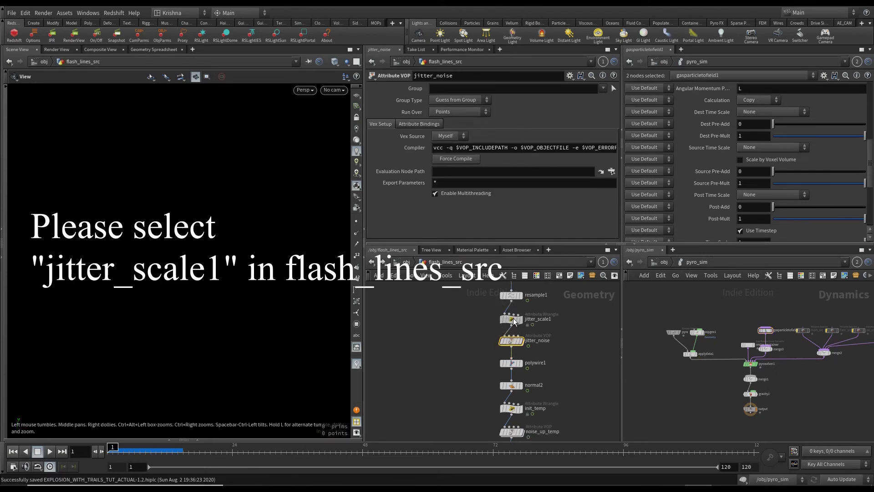
- Reshape jitter_scale1's Jitter Ramp by moving point 3 to position about 0.906, lowering its value, and setting point 2's value to 0.046
{"action": "left_click", "coordinate": [512, 320]}
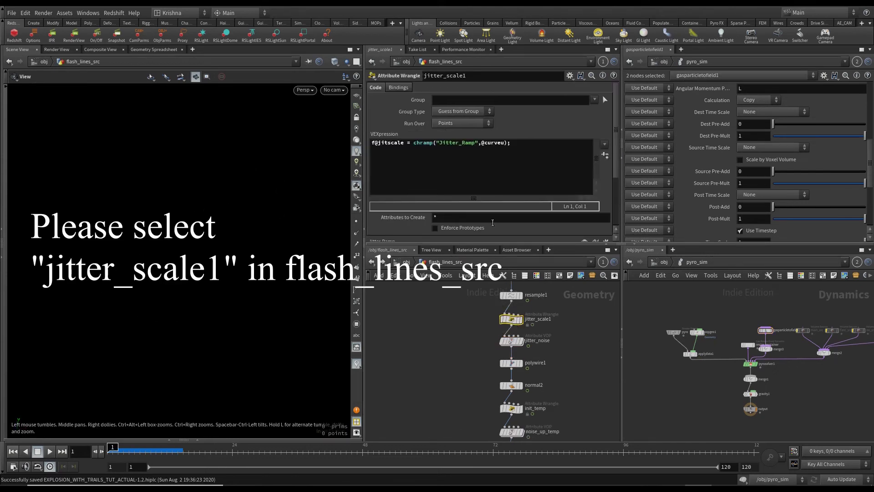
{"action": "scroll", "coordinate": [607, 156], "scroll_direction": "down", "scroll_amount": 4}
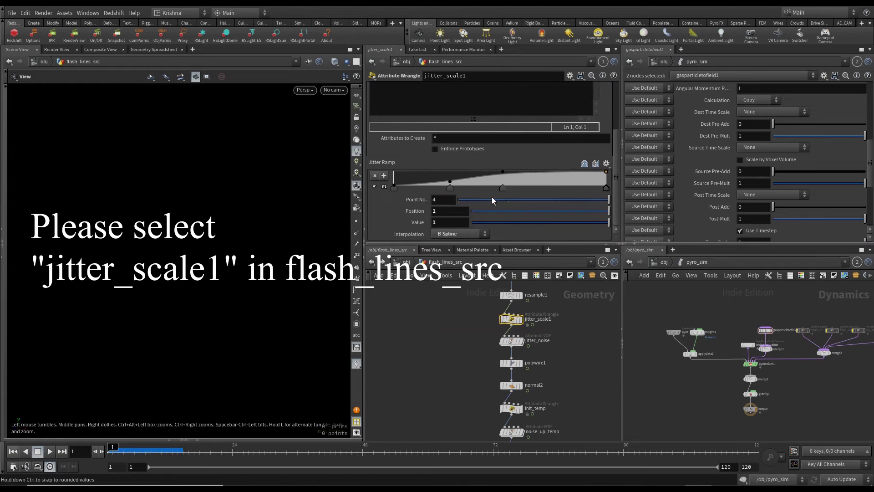
{"action": "left_click_drag", "start_coordinate": [503, 187], "coordinate": [586, 188]}
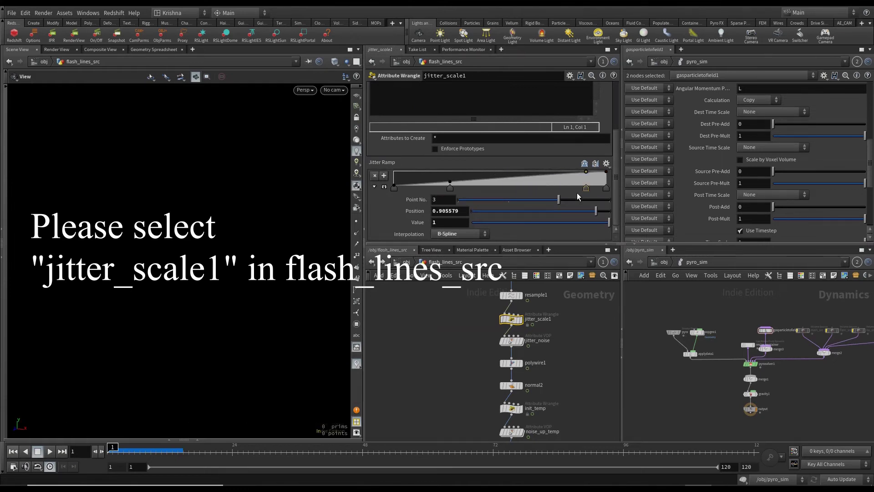
{"action": "left_click_drag", "start_coordinate": [531, 223], "coordinate": [479, 225]}
{"action": "left_click", "coordinate": [450, 187]}
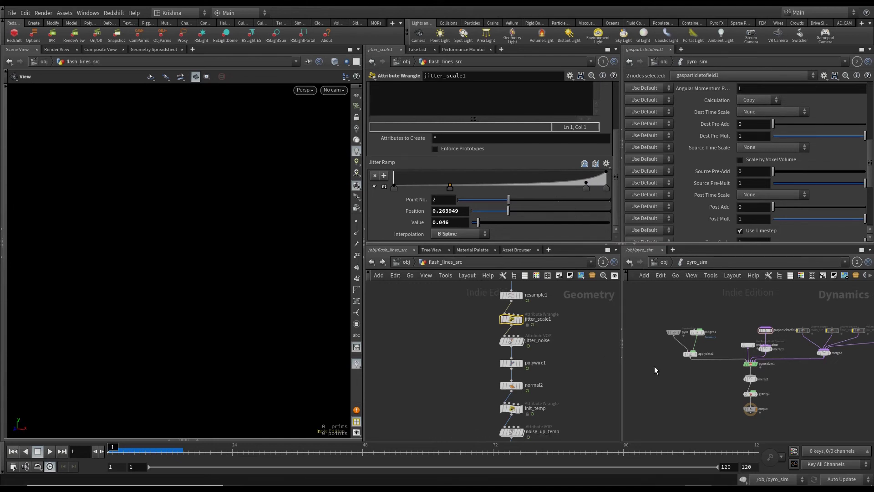
- Save the scene, replay the simulation to check the new jitter ramp, and return to frame 1
{"action": "left_click", "coordinate": [688, 354]}
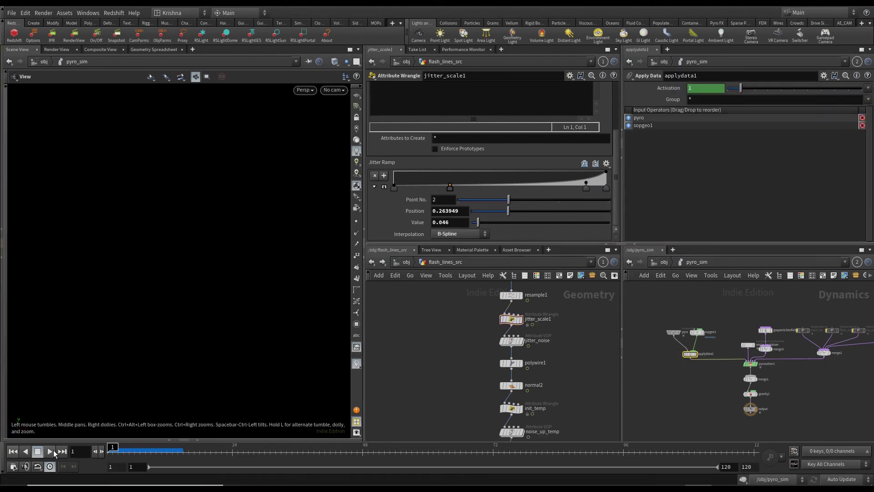
{"action": "mouse_move", "coordinate": [667, 329]}
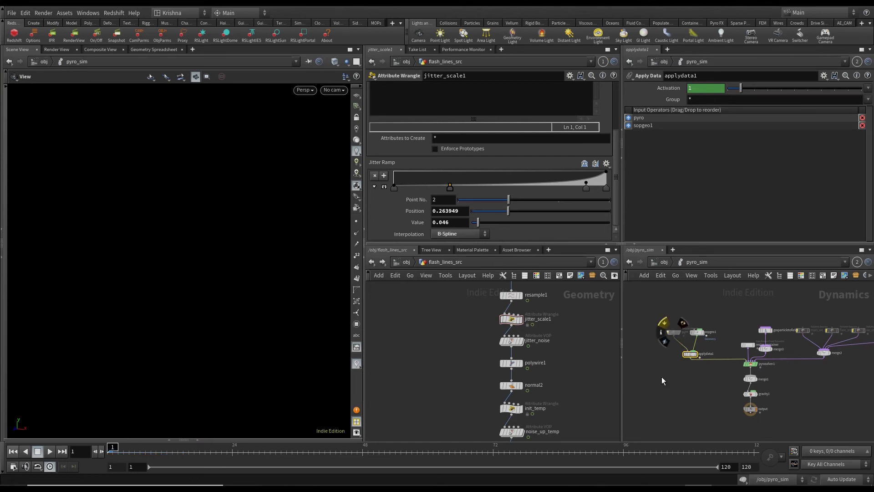
{"action": "left_click", "coordinate": [49, 451]}
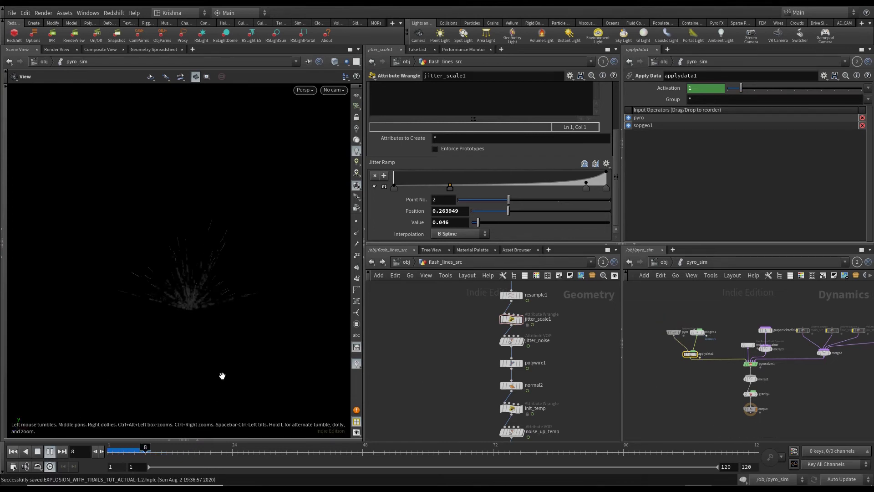
{"action": "key", "text": "ctrl+s"}
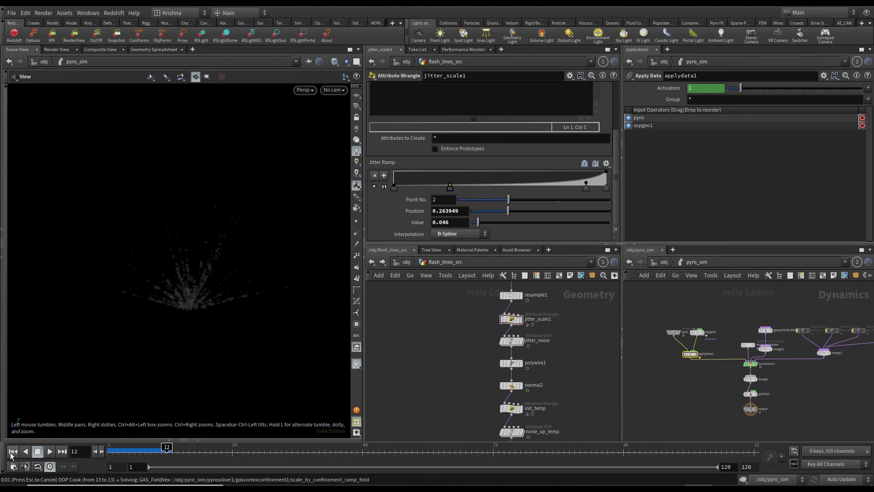
{"action": "left_click", "coordinate": [11, 452]}
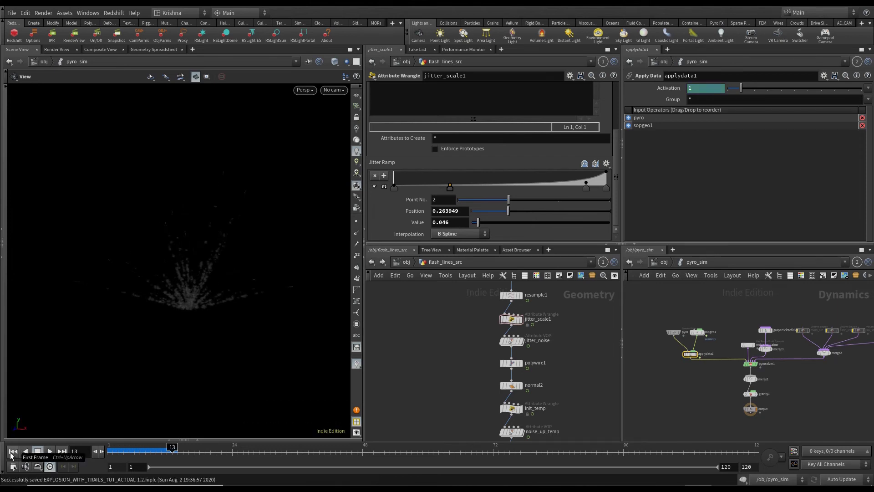
- Look through cam1, re-enable the four bypassed volume source nodes, and save and simulate the full explosion
{"action": "left_click", "coordinate": [333, 89]}
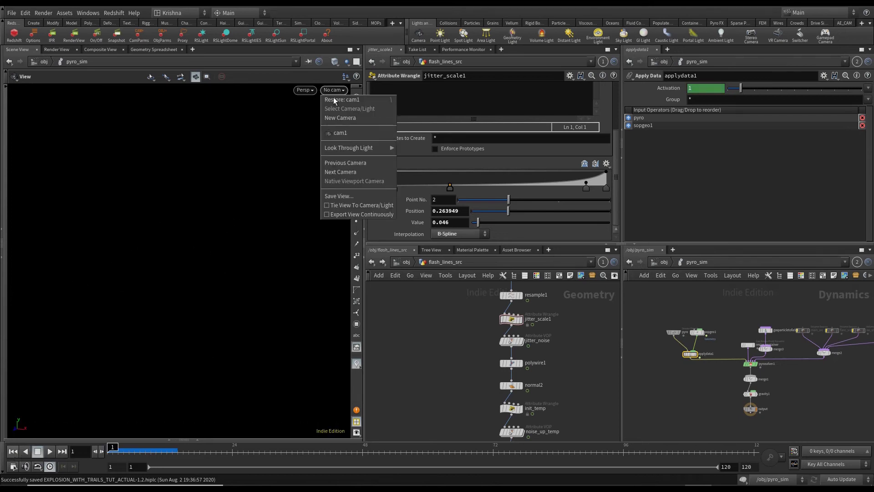
{"action": "left_click", "coordinate": [343, 133]}
{"action": "middle_click_drag", "start_coordinate": [807, 315], "coordinate": [764, 310]}
{"action": "left_click_drag", "start_coordinate": [838, 336], "coordinate": [847, 340]}
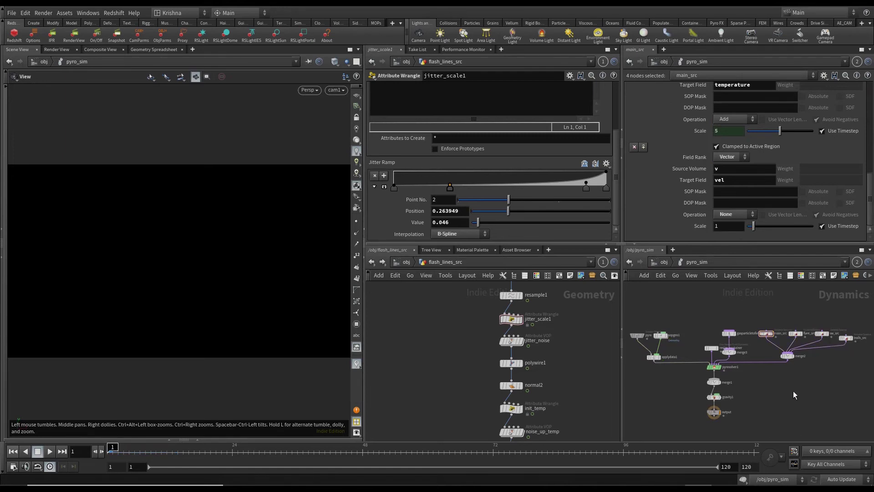
{"action": "key", "text": "ctrl+s"}
{"action": "left_click", "coordinate": [50, 451]}
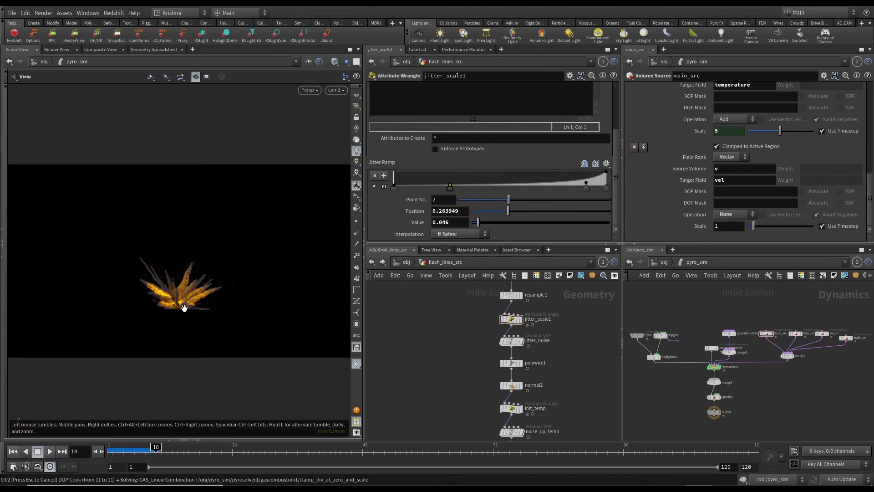
- Set the viewport background color scheme to Light
{"action": "key", "text": "d"}
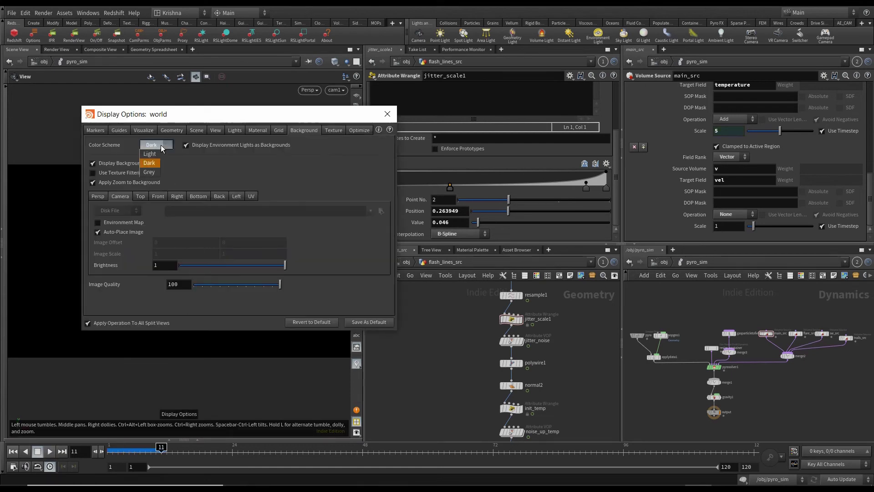
{"action": "left_click", "coordinate": [149, 154]}
{"action": "left_click", "coordinate": [387, 113]}
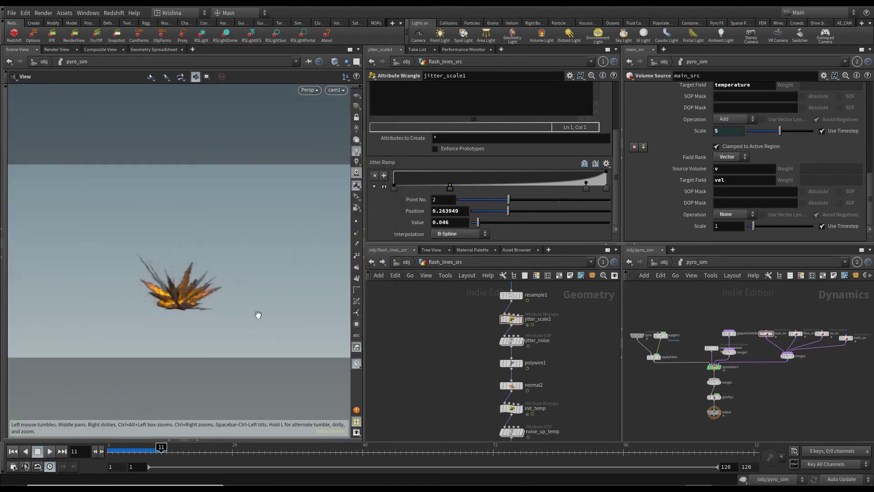
- Inspect the explosion and its thin flash lines up close from other angles, then return the view to cam1
{"action": "left_click_drag", "start_coordinate": [176, 275], "coordinate": [214, 277]}
{"action": "scroll", "coordinate": [182, 273], "scroll_direction": "up", "scroll_amount": 5}
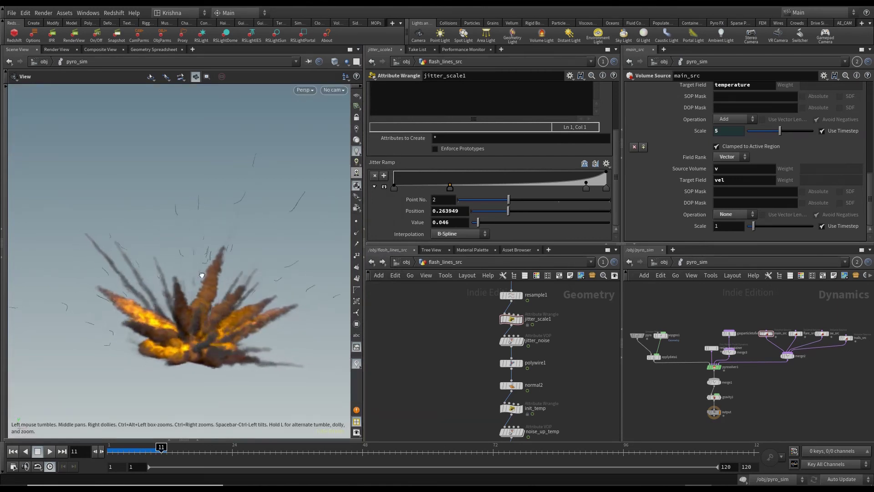
{"action": "scroll", "coordinate": [201, 275], "scroll_direction": "up", "scroll_amount": 6}
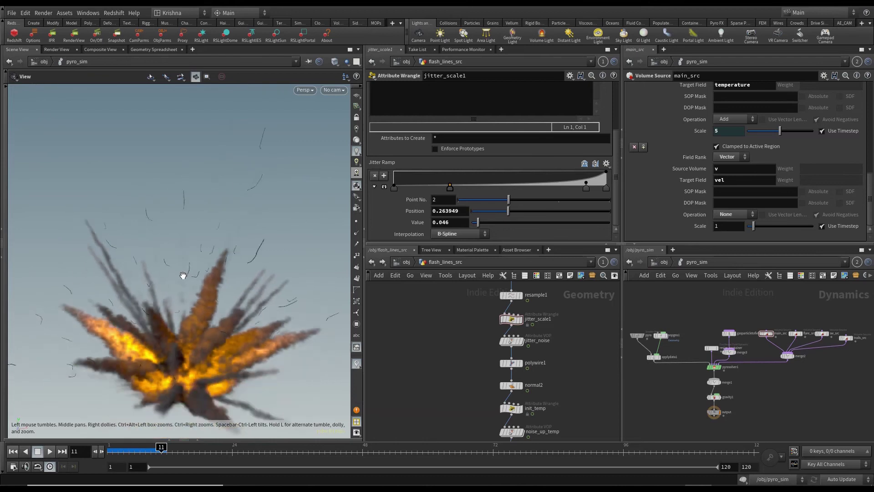
{"action": "scroll", "coordinate": [183, 275], "scroll_direction": "down", "scroll_amount": 6}
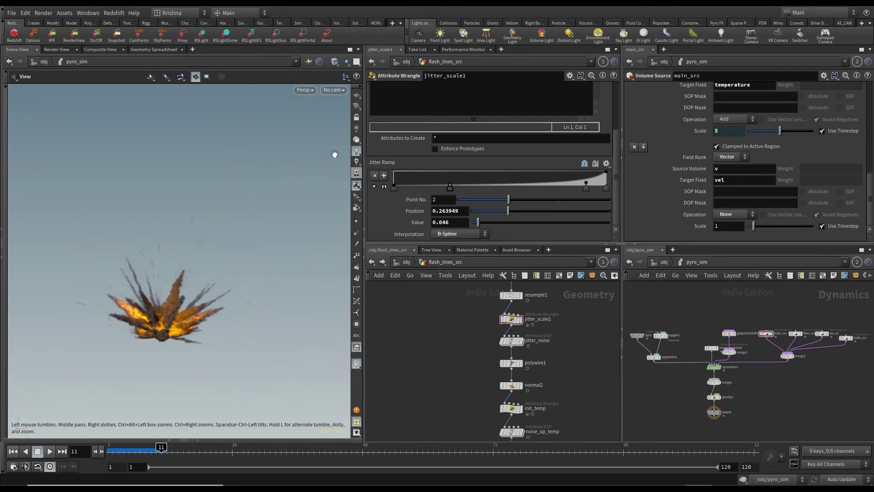
{"action": "left_click", "coordinate": [334, 90]}
{"action": "left_click", "coordinate": [340, 131]}
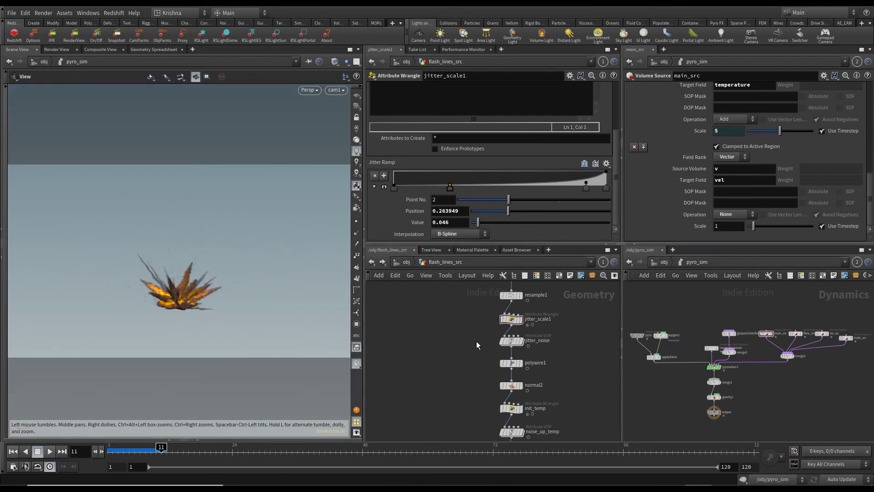
- Set the polywire1 node's Wire Radius to 0.015
{"action": "left_click", "coordinate": [511, 362]}
{"action": "left_click", "coordinate": [442, 100]}
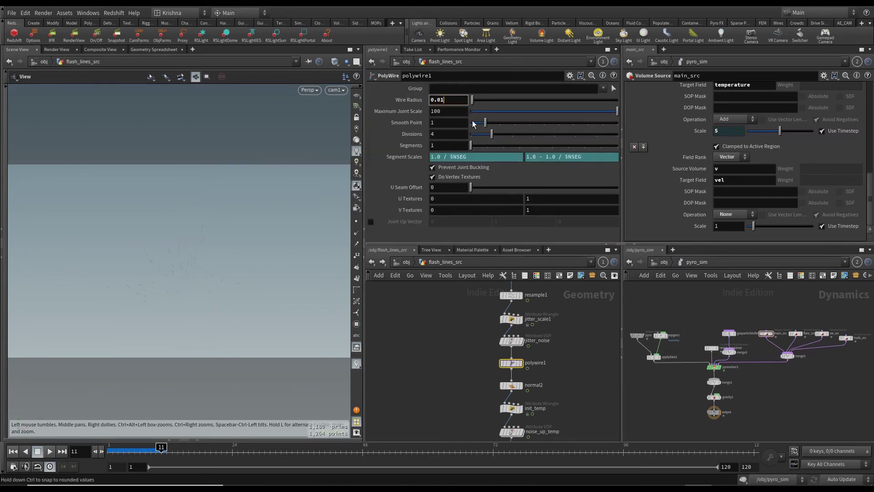
{"action": "type", "text": "6"}
{"action": "key", "text": "BackSpace"}
{"action": "type", "text": "5"}
{"action": "key", "text": "Return"}
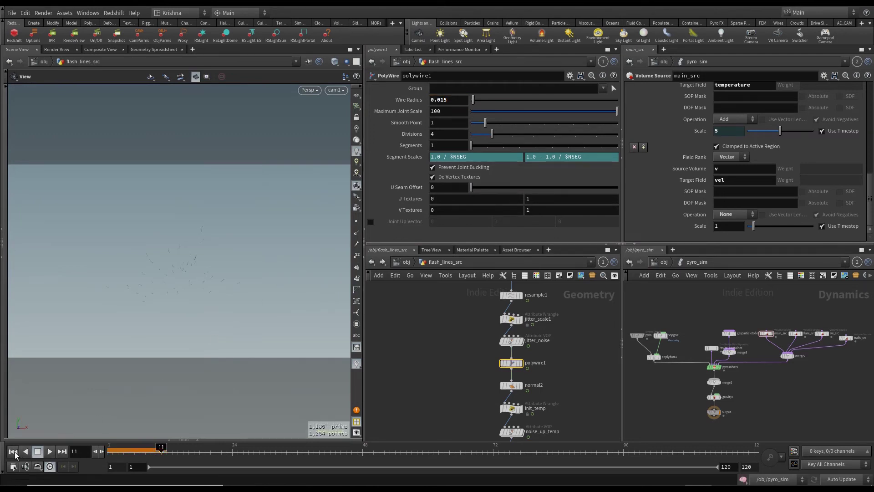
- Save the scene at frame 1 and bypass the four volume source nodes feeding the merge
{"action": "left_click", "coordinate": [12, 451]}
{"action": "key", "text": "ctrl+s"}
{"action": "left_click_drag", "start_coordinate": [765, 313], "coordinate": [849, 344]}
{"action": "left_click_drag", "start_coordinate": [828, 342], "coordinate": [848, 345]}
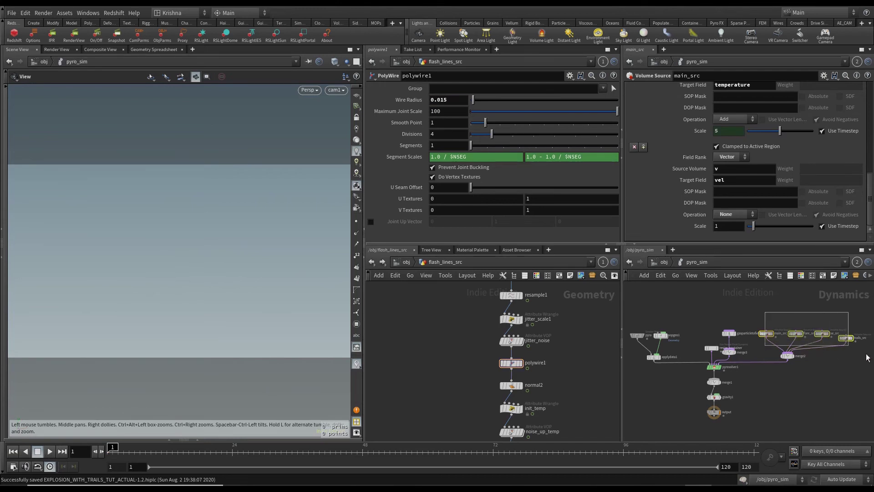
- Simulate only the flash lines, inspect them up close against the light background and return the view to cam1
{"action": "left_click", "coordinate": [49, 451]}
{"action": "left_click", "coordinate": [38, 455]}
{"action": "scroll", "coordinate": [183, 275], "scroll_direction": "up", "scroll_amount": 5}
{"action": "left_click_drag", "start_coordinate": [203, 274], "coordinate": [159, 289]}
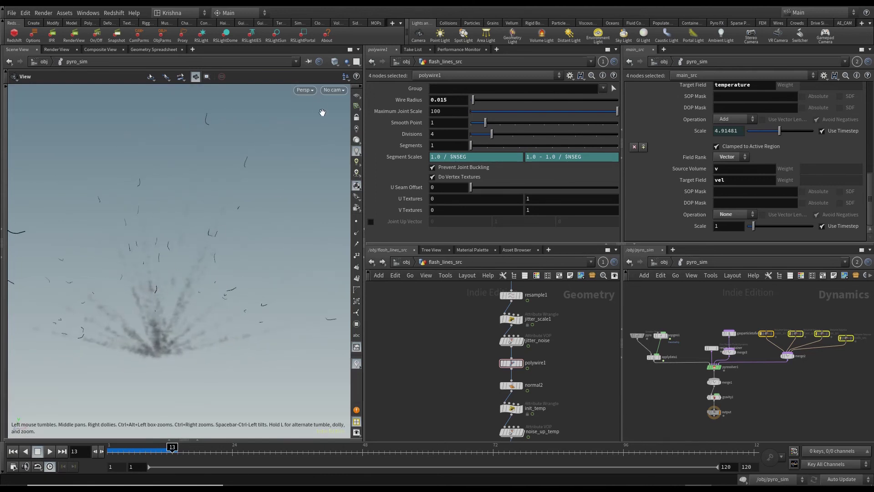
{"action": "left_click", "coordinate": [331, 90]}
{"action": "left_click", "coordinate": [348, 129]}
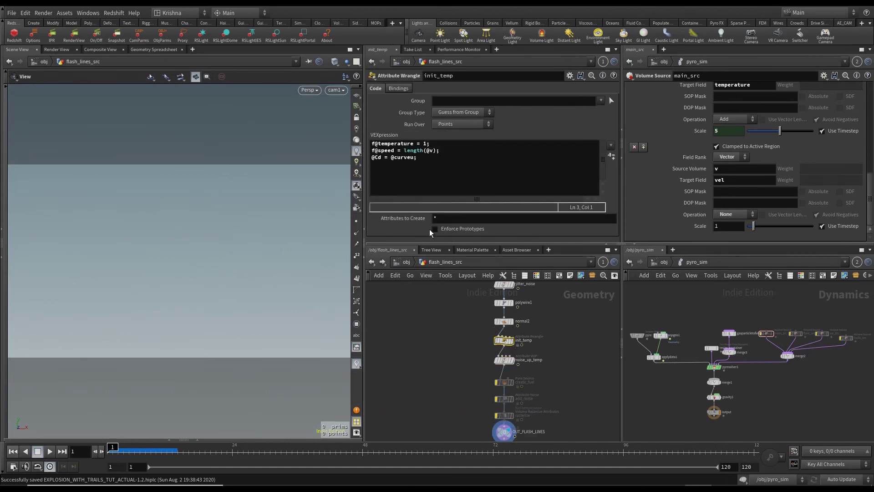
- Open the noise_up_temp VOP network and delete the speed Bind node
{"action": "left_click", "coordinate": [506, 361]}
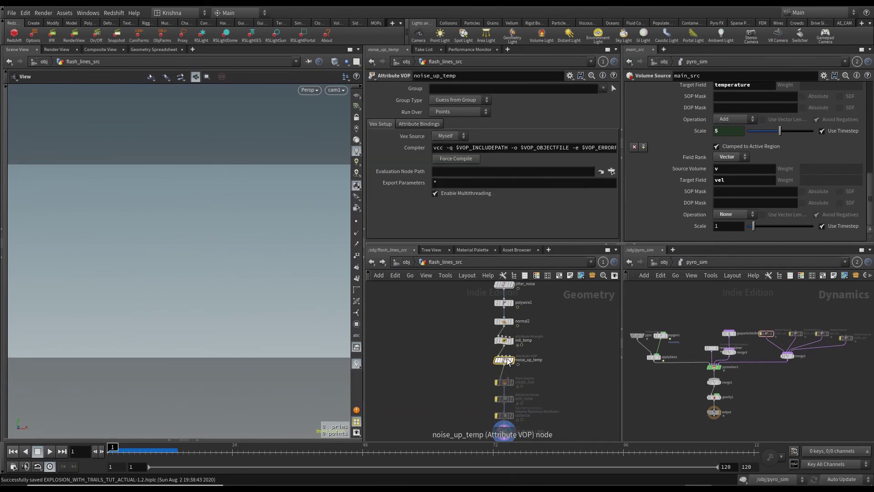
{"action": "double_click", "coordinate": [507, 362]}
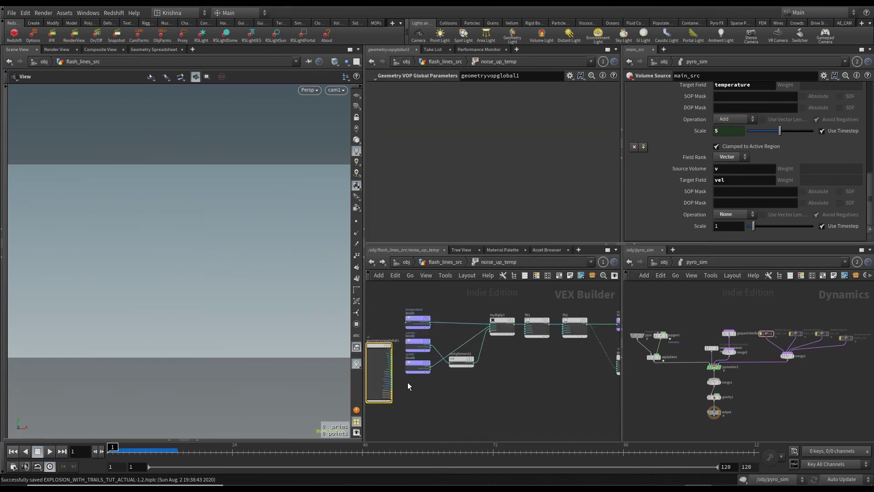
{"action": "scroll", "coordinate": [415, 365], "scroll_direction": "up", "scroll_amount": 5}
{"action": "left_click", "coordinate": [437, 362]}
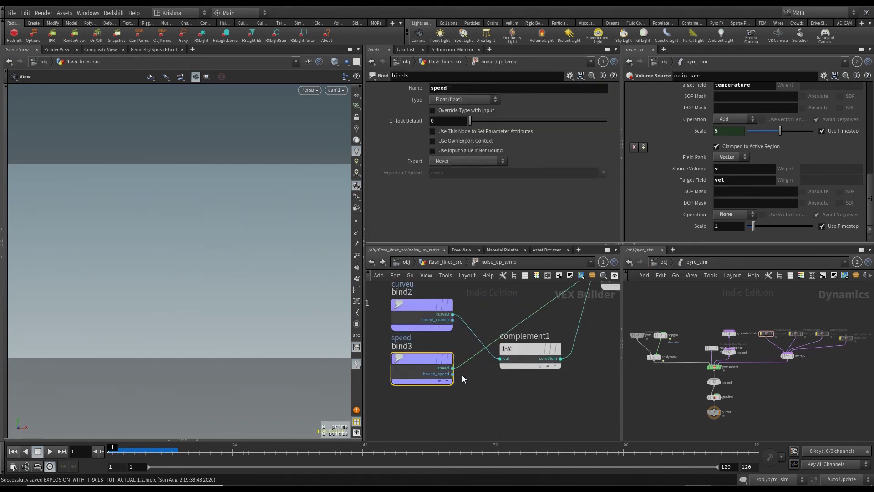
{"action": "key", "text": "Delete"}
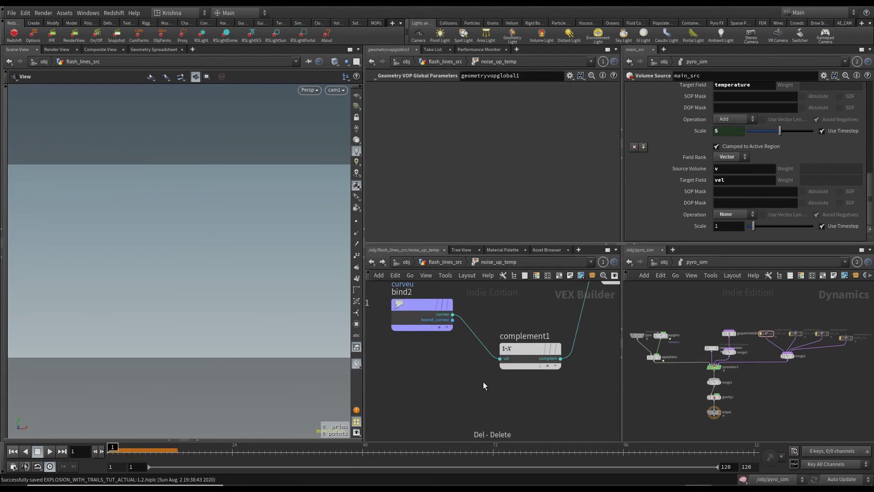
{"action": "scroll", "coordinate": [476, 366], "scroll_direction": "down", "scroll_amount": 5}
{"action": "middle_click_drag", "start_coordinate": [538, 393], "coordinate": [491, 378]}
{"action": "scroll", "coordinate": [506, 394], "scroll_direction": "down", "scroll_amount": 3}
{"action": "middle_click_drag", "start_coordinate": [491, 378], "coordinate": [483, 378]}
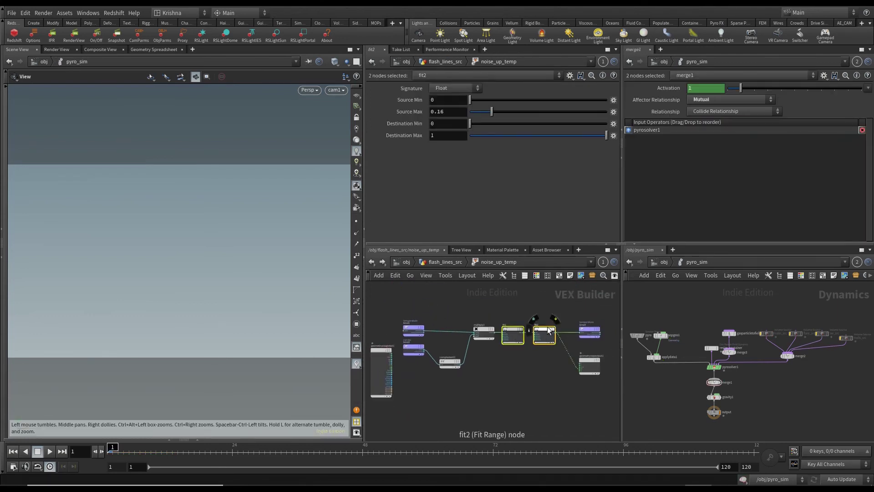
- Bypass and delete the fit1 and fit2 nodes in the noise_up_temp network and save the scene
{"action": "key", "text": "b"}
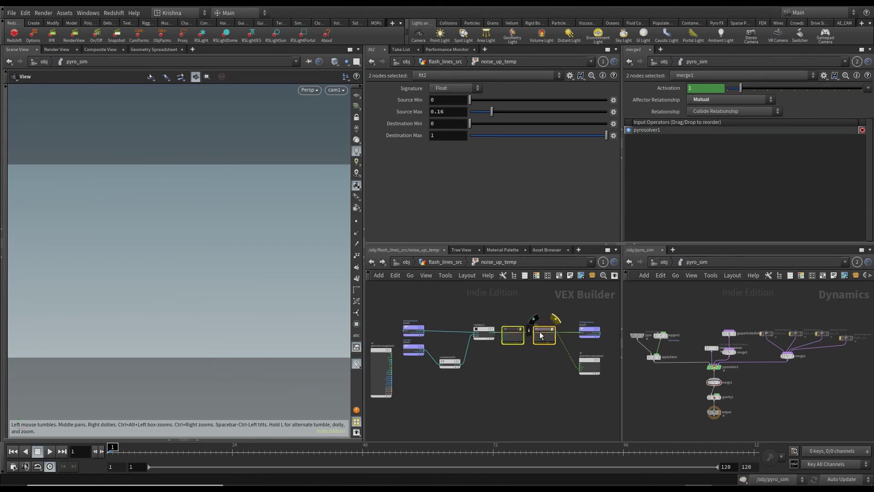
{"action": "scroll", "coordinate": [531, 323], "scroll_direction": "up", "scroll_amount": 3}
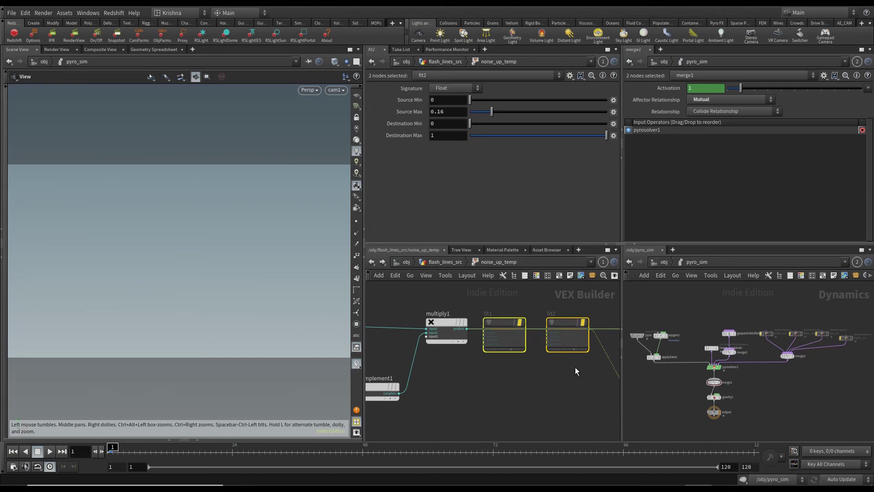
{"action": "key", "text": "Delete"}
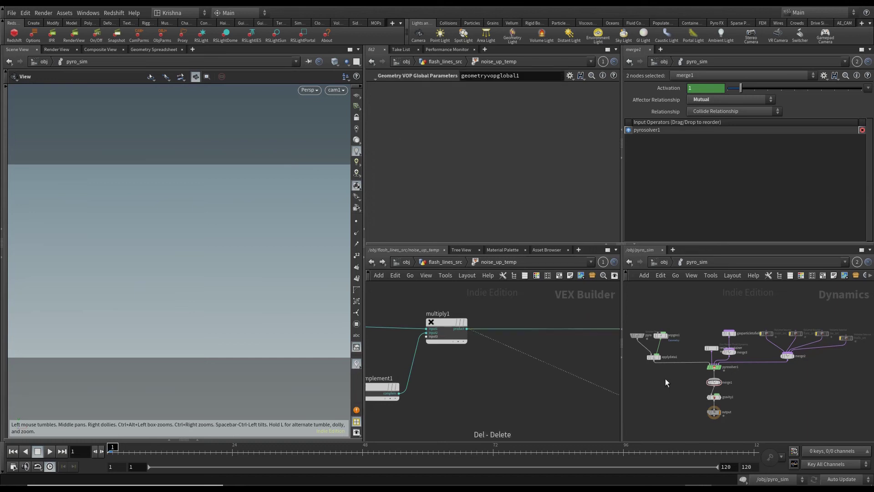
{"action": "key", "text": "h"}
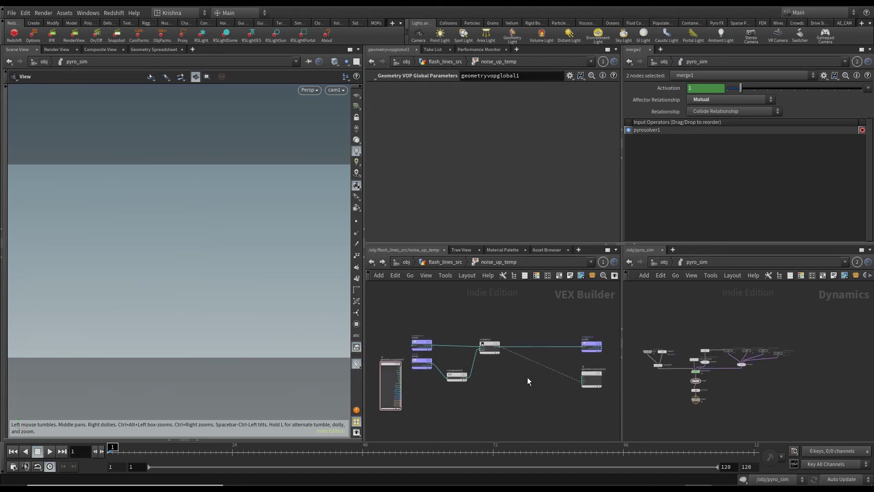
{"action": "key", "text": "ctrl+s"}
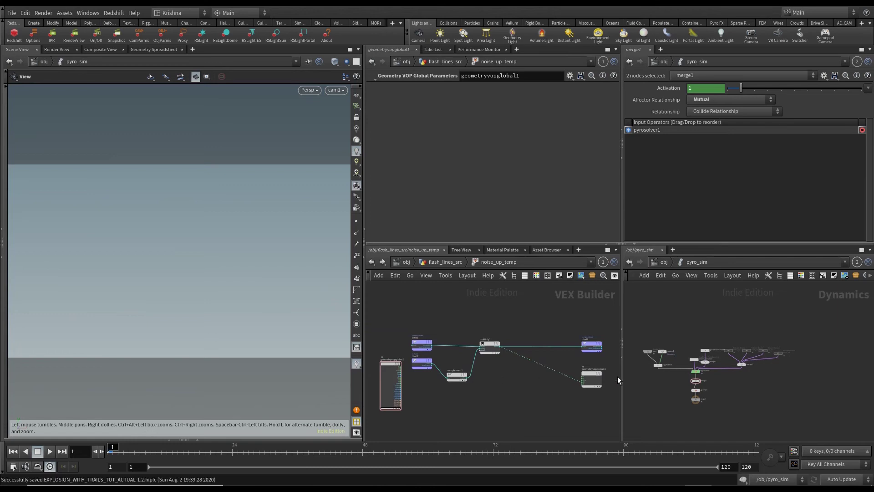
- Simulate the flash lines to frame 12, inspect the trails from a free angle and return the view to cam1
{"action": "left_click", "coordinate": [658, 364]}
{"action": "left_click", "coordinate": [49, 451]}
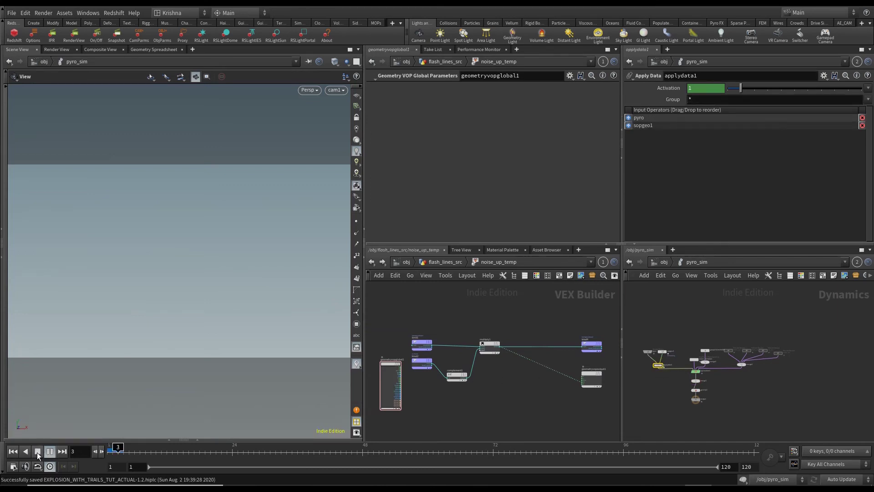
{"action": "left_click", "coordinate": [37, 453]}
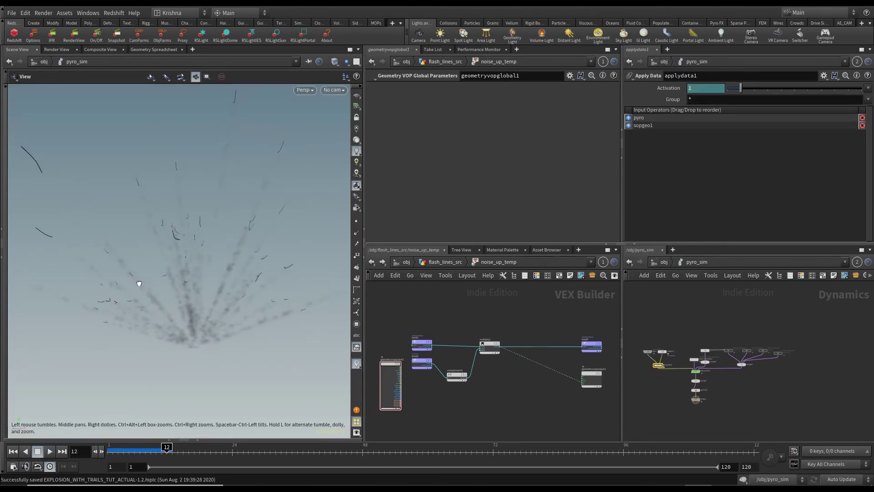
{"action": "left_click_drag", "start_coordinate": [133, 272], "coordinate": [174, 256]}
{"action": "left_click", "coordinate": [335, 91]}
{"action": "left_click", "coordinate": [341, 126]}
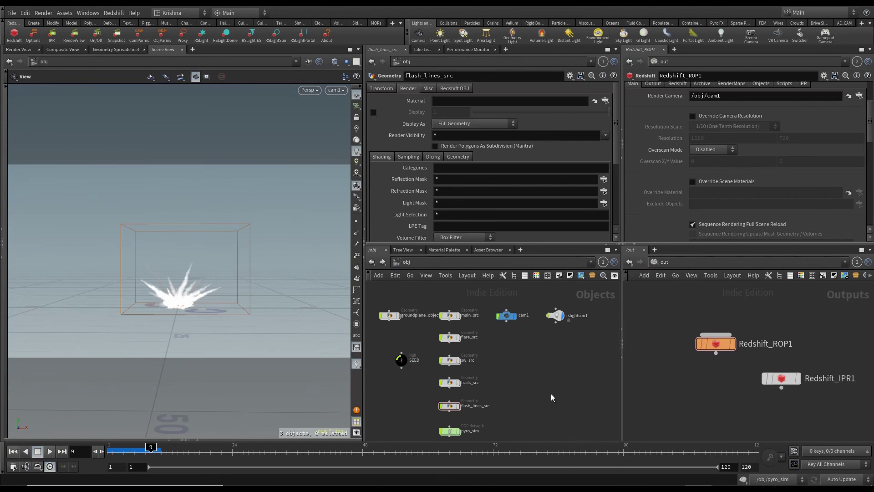
- Look into the flash_lines_src and pyro_sim networks and return to the object level
{"action": "middle_click_drag", "start_coordinate": [552, 396], "coordinate": [560, 341]}
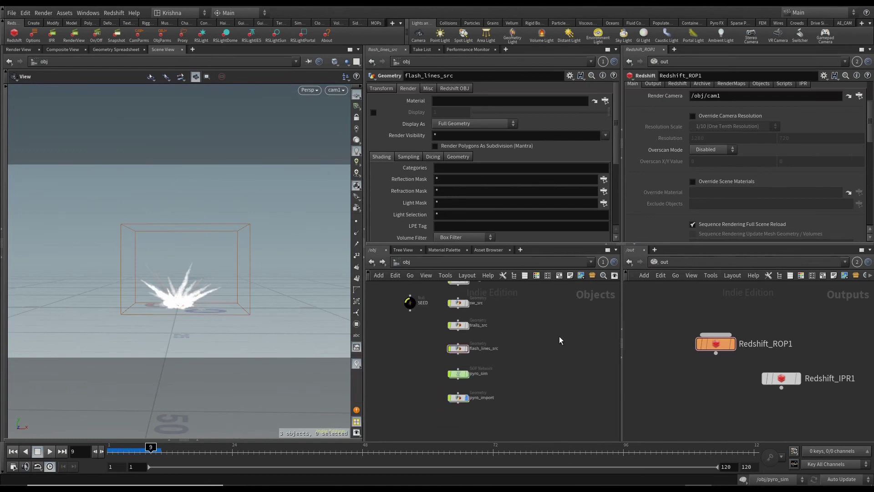
{"action": "double_click", "coordinate": [460, 349]}
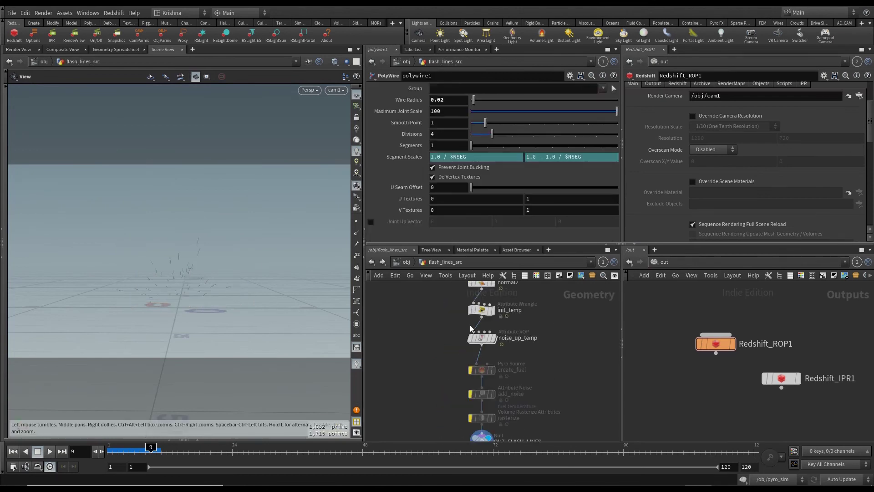
{"action": "left_click", "coordinate": [406, 262]}
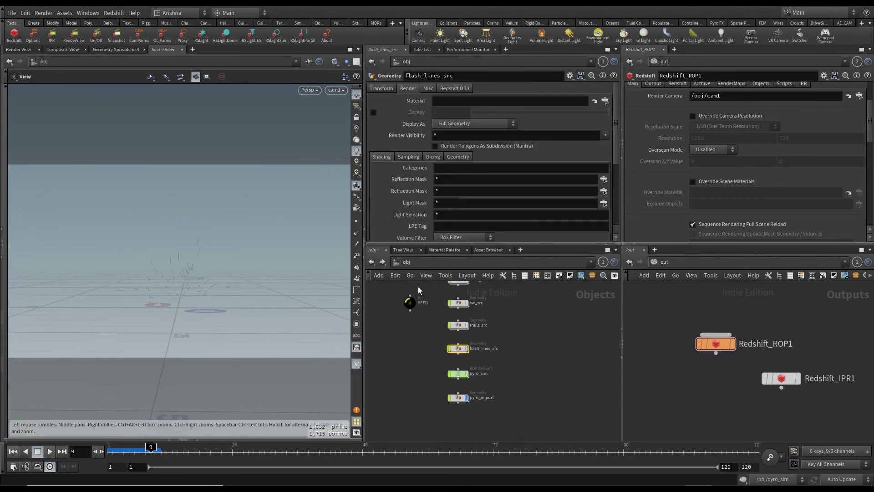
{"action": "double_click", "coordinate": [447, 373]}
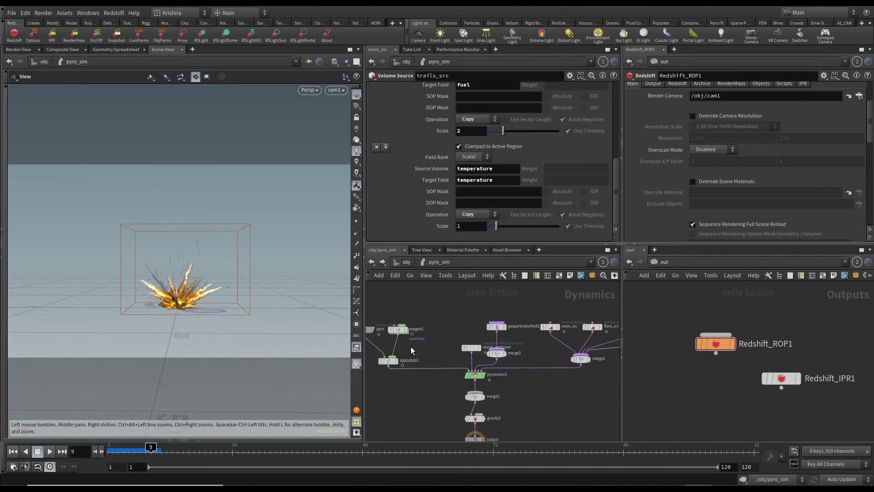
{"action": "left_click", "coordinate": [403, 264]}
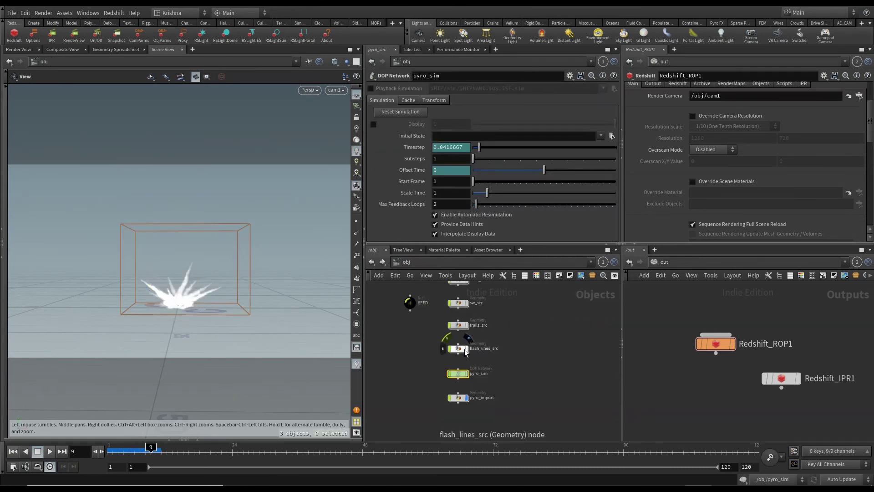
- In flash_lines_src, set the polywire1 node's Wire Radius to 0.01
{"action": "double_click", "coordinate": [458, 348]}
{"action": "middle_click_drag", "start_coordinate": [570, 341], "coordinate": [571, 385]}
{"action": "scroll", "coordinate": [570, 385], "scroll_direction": "up", "scroll_amount": 1}
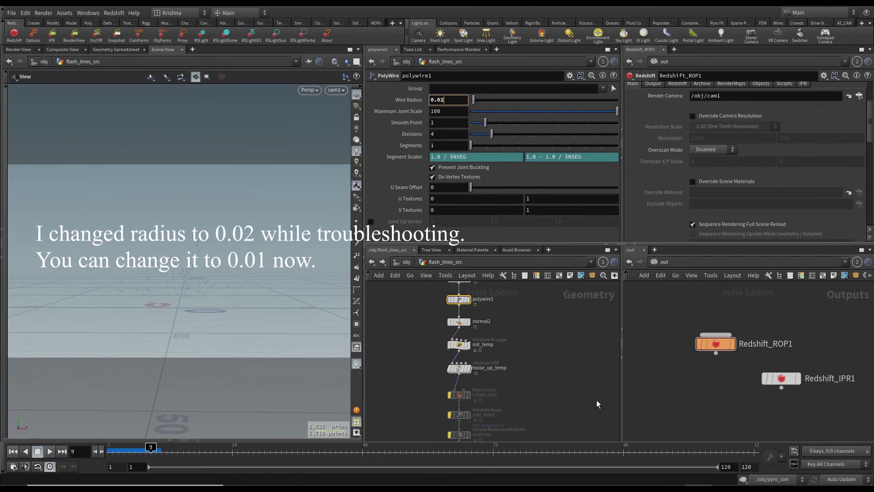
{"action": "left_click", "coordinate": [452, 102]}
{"action": "key", "text": "Return"}
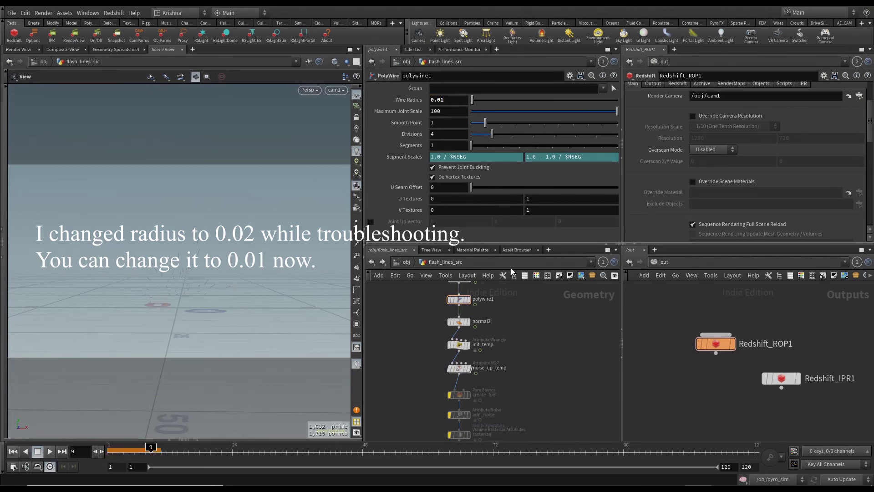
- Return to the object level, rewind to frame 1 and simulate the explosion up to frame 7
{"action": "left_click", "coordinate": [400, 264]}
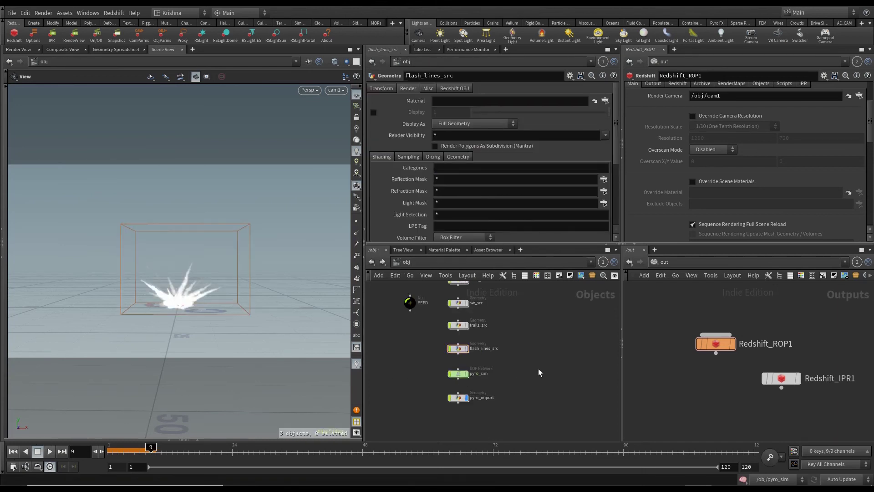
{"action": "key", "text": "ctrl+Up"}
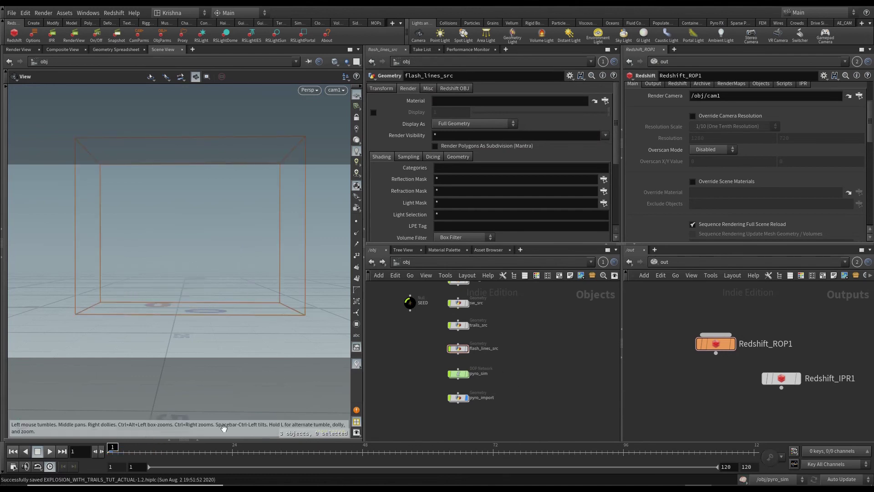
{"action": "left_click", "coordinate": [50, 451]}
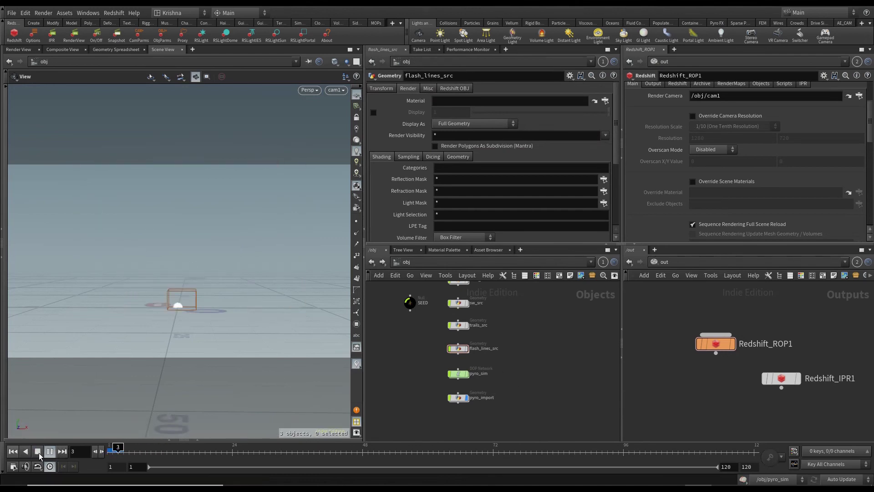
{"action": "left_click", "coordinate": [38, 453]}
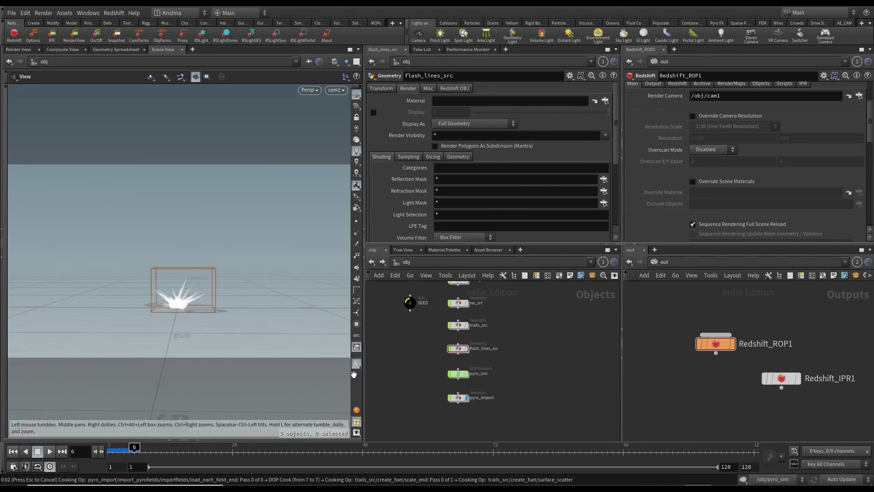
{"action": "key", "text": "Right"}
- In pyro_import, move import_pyrofields and volumevisualization1 away from the neighbouring Dop Import node, and return to the object level
{"action": "double_click", "coordinate": [459, 399]}
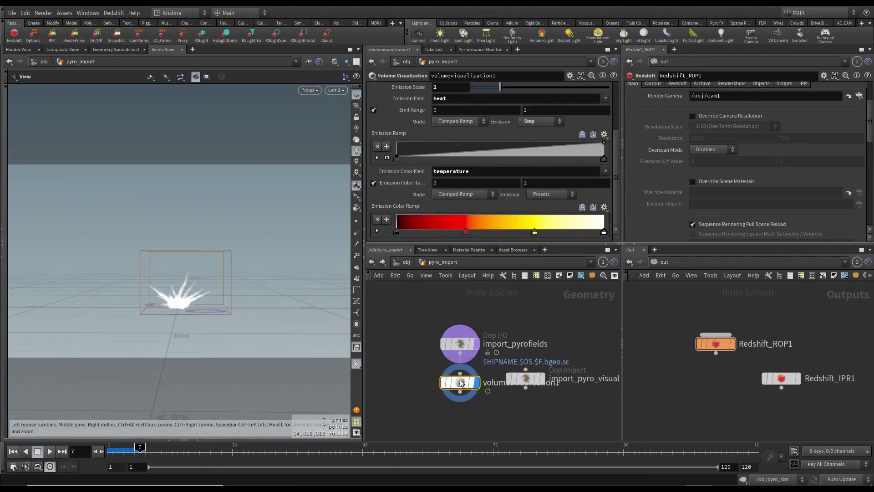
{"action": "left_click_drag", "start_coordinate": [500, 414], "coordinate": [443, 341]}
{"action": "left_click_drag", "start_coordinate": [456, 382], "coordinate": [414, 378]}
{"action": "left_click", "coordinate": [415, 379]}
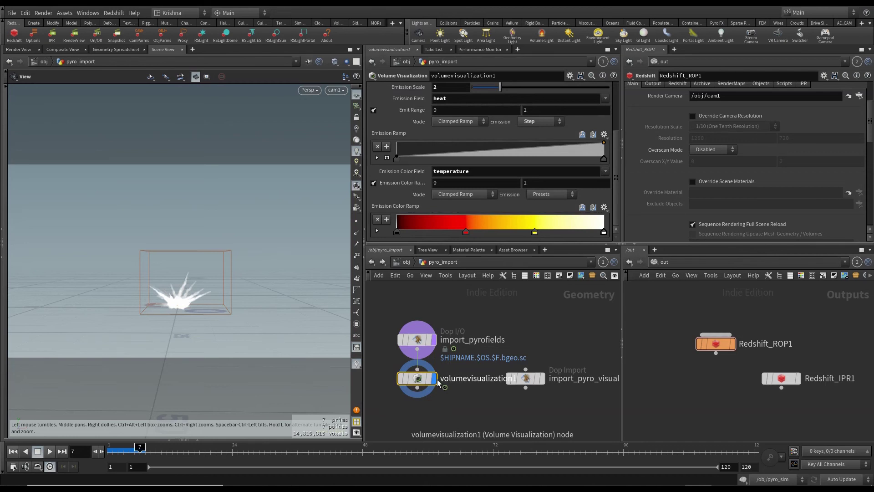
{"action": "left_click", "coordinate": [401, 379]}
{"action": "left_click", "coordinate": [404, 262]}
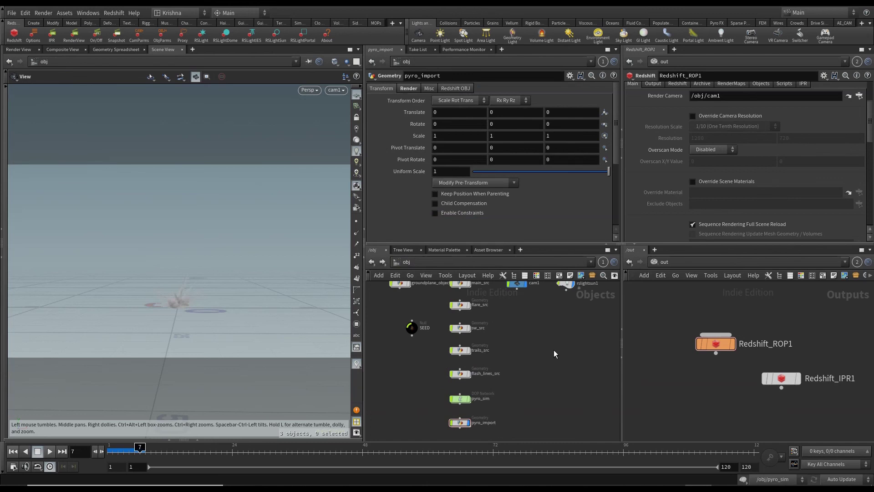
- Add an RSLight object to the scene, placing it below the existing sun light node
{"action": "key", "text": "Tab"}
{"action": "type", "text": "rs i"}
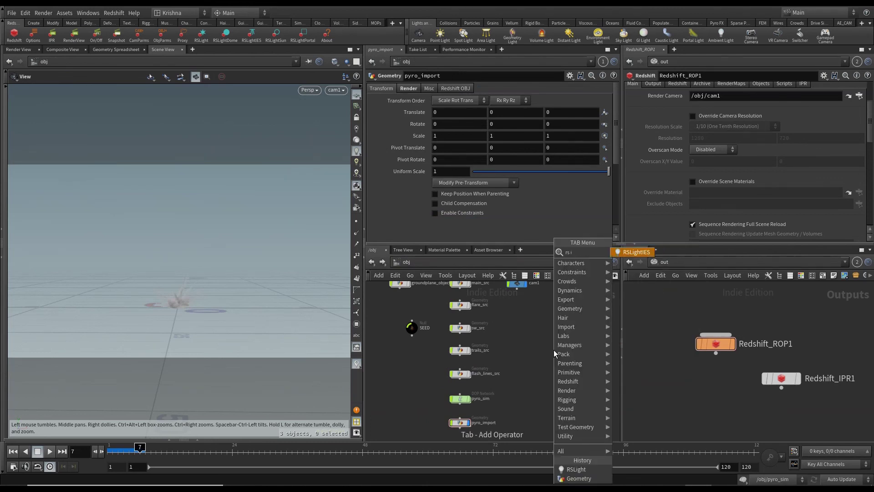
{"action": "key", "text": "BackSpace"}
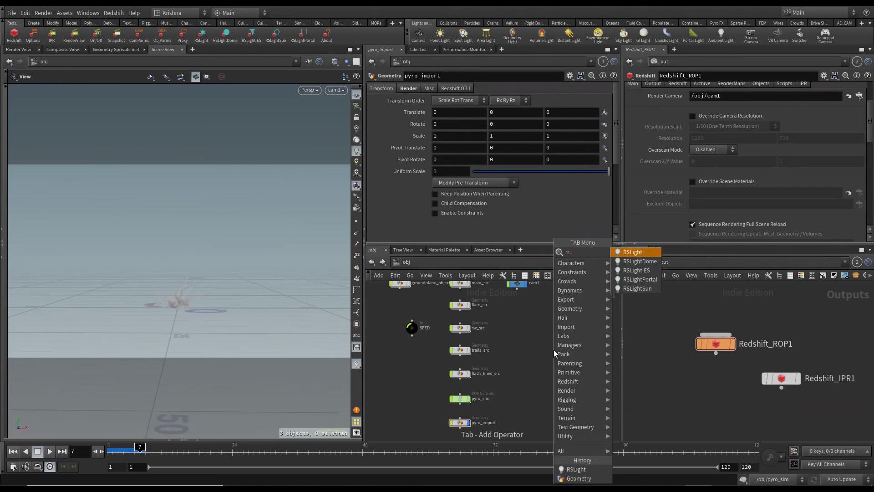
{"action": "type", "text": "ii"}
{"action": "key", "text": "BackSpace"}
{"action": "key", "text": "BackSpace"}
{"action": "key", "text": "Return"}
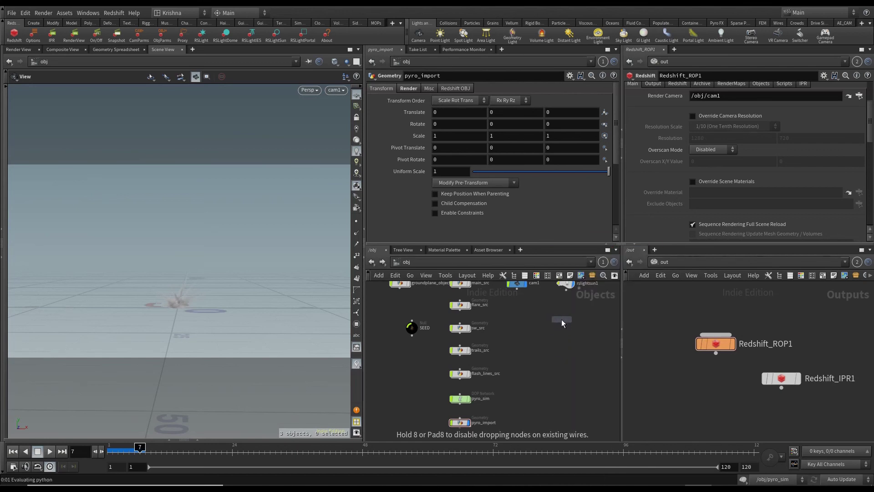
{"action": "left_click", "coordinate": [566, 318]}
- Rename the new RSLight as flash_lines_light and save the scene
{"action": "double_click", "coordinate": [587, 319]}
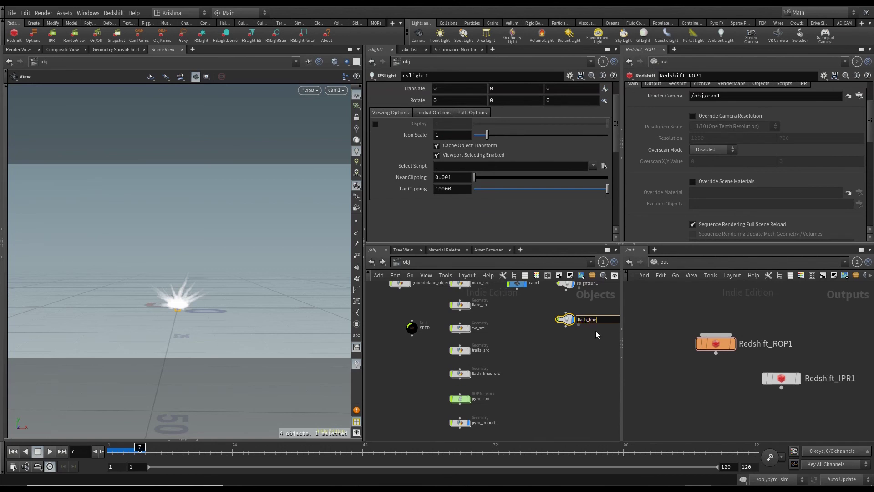
{"action": "type", "text": "flash_lines_light"}
{"action": "key", "text": "Return"}
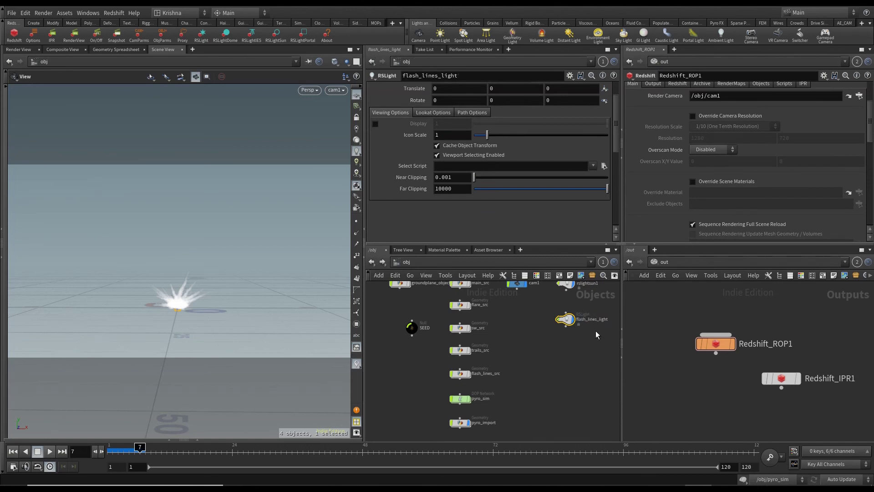
{"action": "key", "text": "ctrl+s"}
- Set flash_lines_light's area Shape to Mesh and its Mesh Object to /obj/flash_lines_src/OUT_FLASH_LINES
{"action": "scroll", "coordinate": [413, 100], "scroll_direction": "up", "scroll_amount": 2}
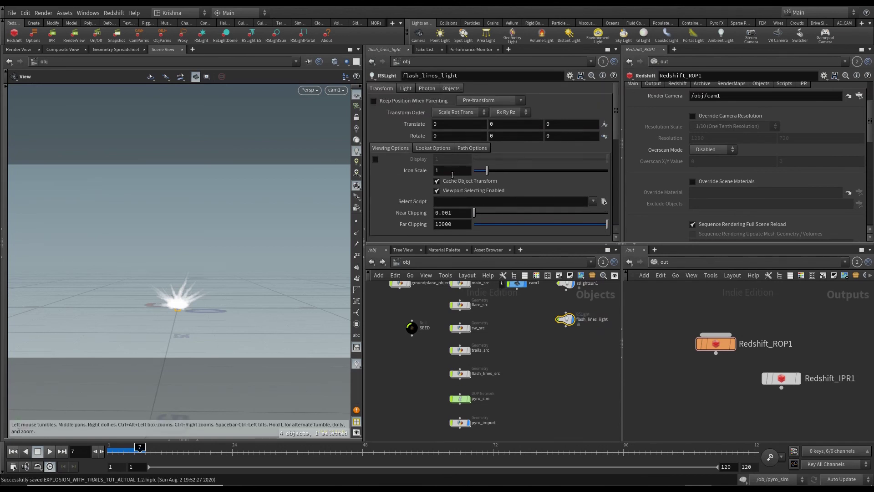
{"action": "left_click", "coordinate": [406, 89]}
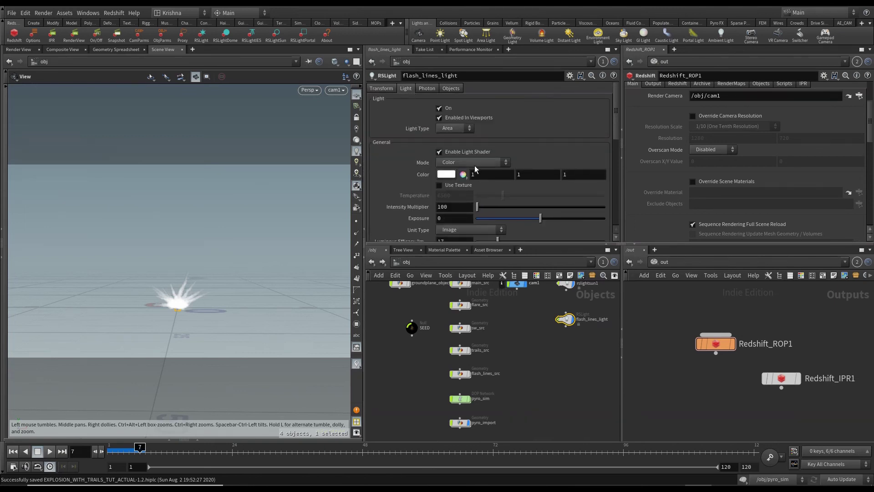
{"action": "scroll", "coordinate": [416, 196], "scroll_direction": "down", "scroll_amount": 4}
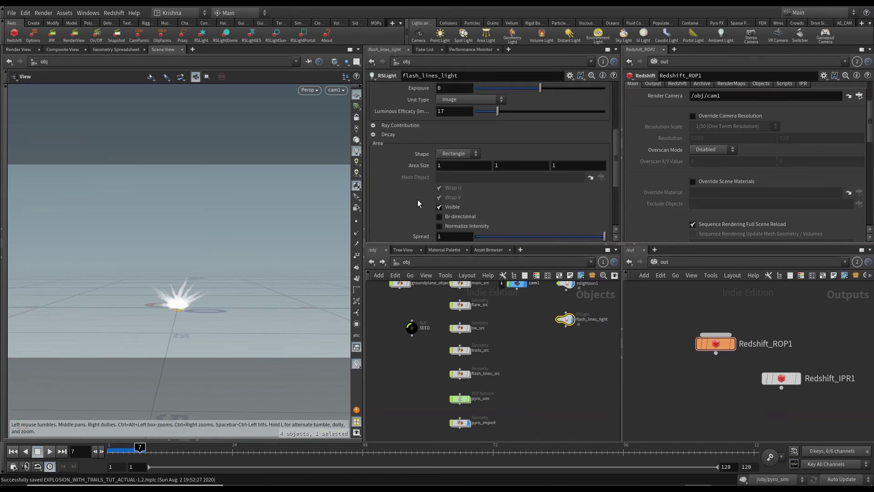
{"action": "left_click", "coordinate": [455, 153]}
{"action": "left_click", "coordinate": [452, 191]}
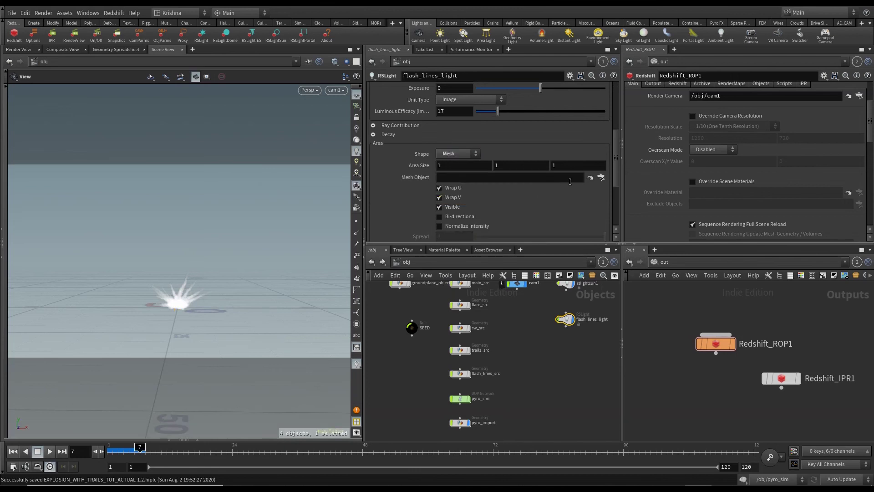
{"action": "left_click", "coordinate": [601, 177]}
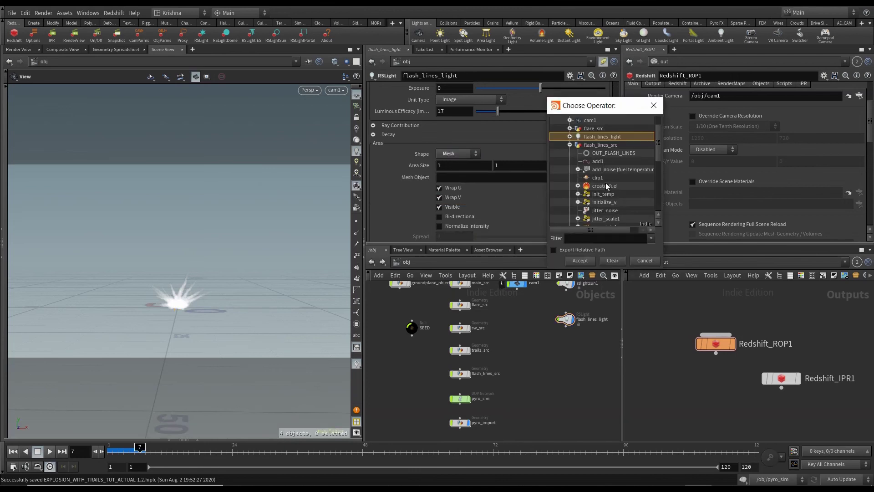
{"action": "double_click", "coordinate": [614, 153]}
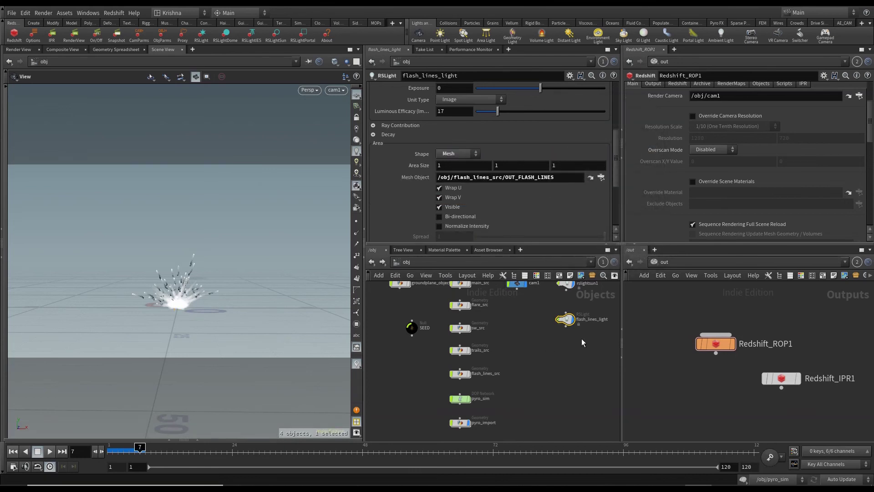
{"action": "key", "text": "f"}
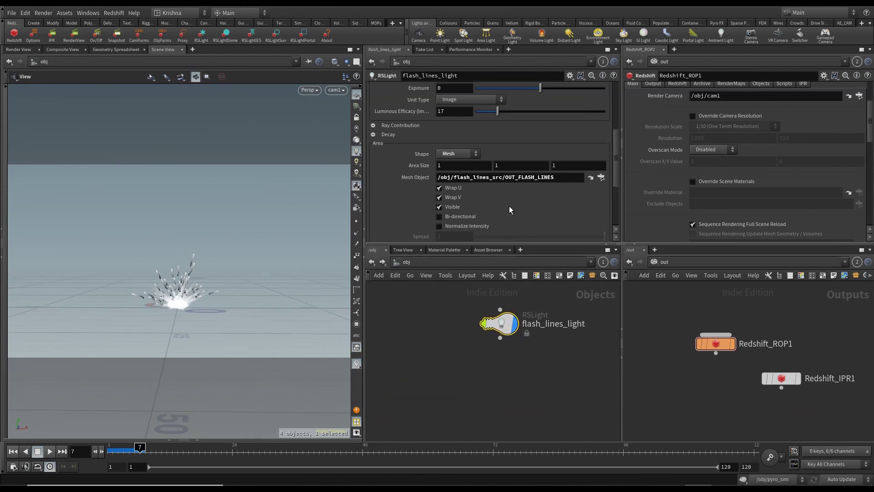
{"action": "scroll", "coordinate": [434, 202], "scroll_direction": "up", "scroll_amount": 3}
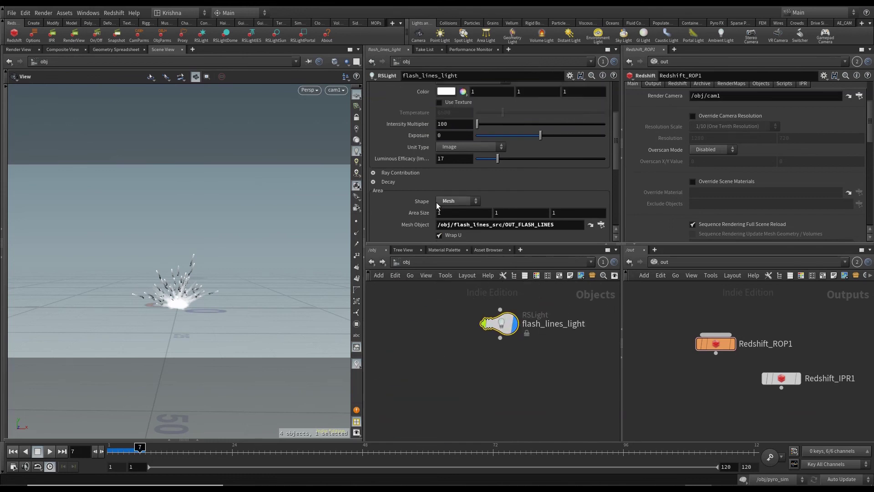
- Switch flash_lines_light's color Mode to Temperature and set the Temperature to 1000
{"action": "scroll", "coordinate": [423, 183], "scroll_direction": "up", "scroll_amount": 1}
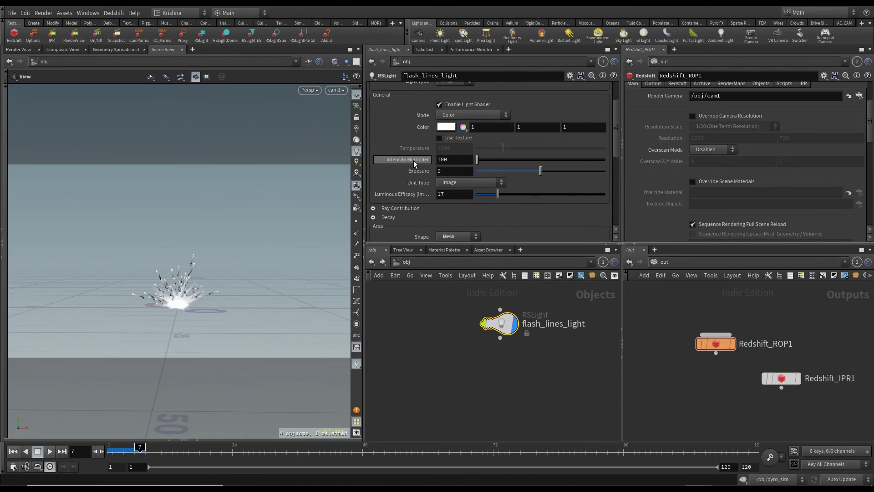
{"action": "left_click", "coordinate": [448, 114]}
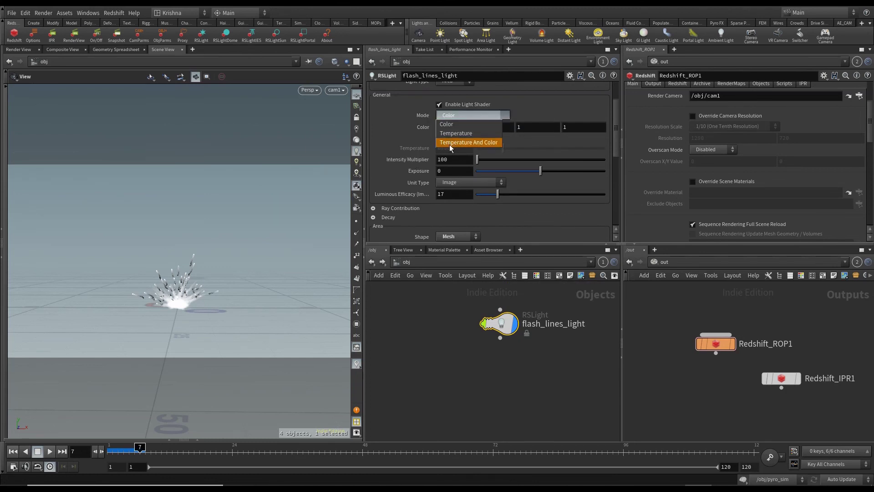
{"action": "left_click", "coordinate": [456, 133]}
{"action": "double_click", "coordinate": [461, 147]}
{"action": "type", "text": "1000"}
{"action": "key", "text": "Return"}
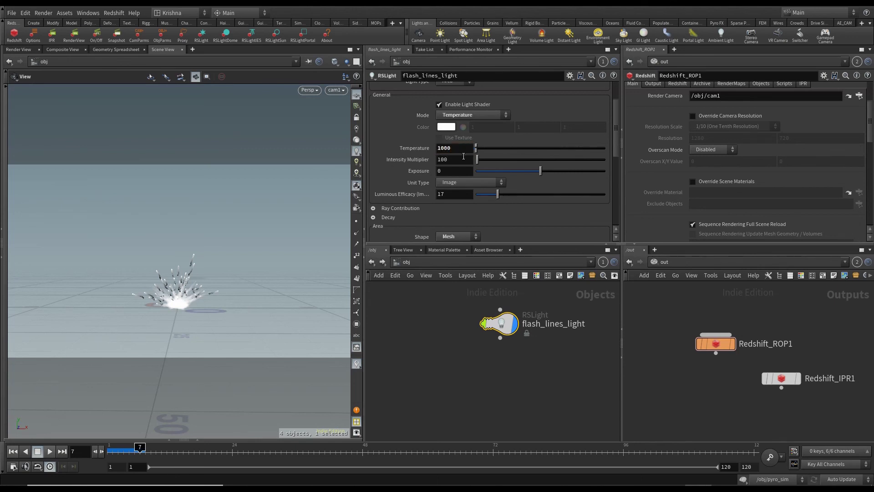
- Set flash_lines_light's Intensity Multiplier to 1 and its Exposure to 1
{"action": "double_click", "coordinate": [462, 158]}
{"action": "type", "text": "1"}
{"action": "key", "text": "Tab"}
{"action": "type", "text": "1"}
{"action": "key", "text": "Return"}
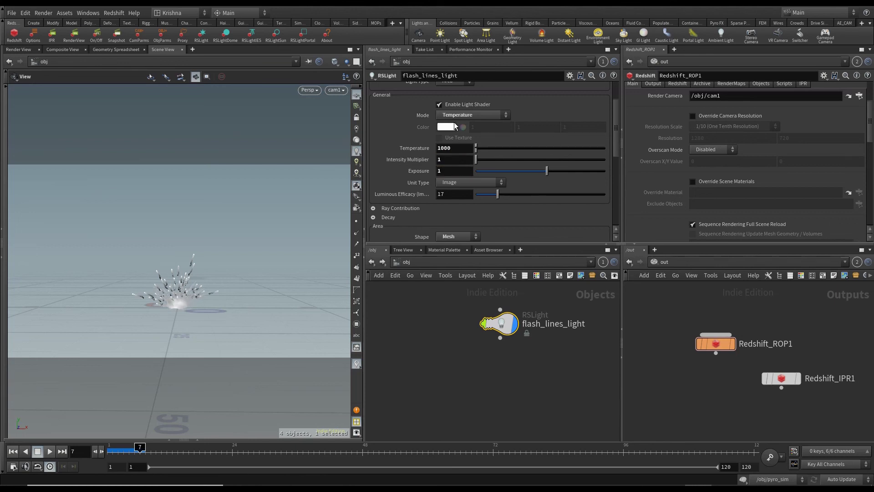
- Delete the existing Redshift_ROP1 and Redshift_IPR1 output nodes and create a fresh Redshift ROP and IPR pair
{"action": "left_click", "coordinate": [719, 341]}
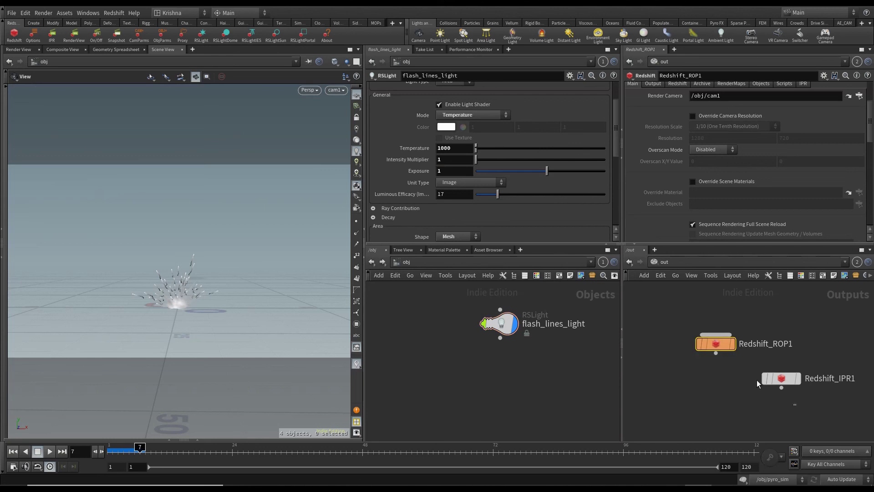
{"action": "left_click_drag", "start_coordinate": [803, 406], "coordinate": [724, 327]}
{"action": "key", "text": "Delete"}
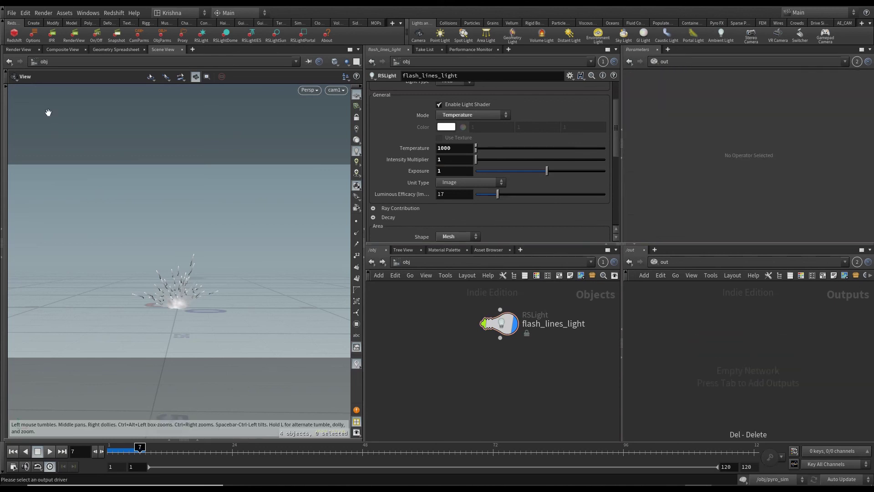
{"action": "left_click", "coordinate": [17, 36]}
- Set Redshift_IPR1's Linked ROP to ../Redshift_ROP1 and save the scene
{"action": "left_click_drag", "start_coordinate": [735, 408], "coordinate": [792, 377]}
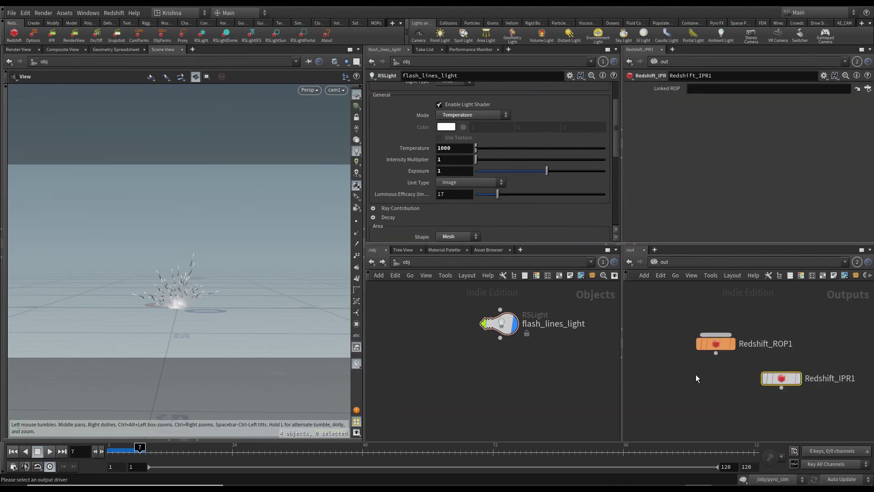
{"action": "left_click_drag", "start_coordinate": [714, 348], "coordinate": [708, 91]}
{"action": "key", "text": "ctrl+s"}
- Look over the object network and the nodes inside pyro_sim, including sopgeo1 and applydata1, and return to the object level
{"action": "key", "text": "h"}
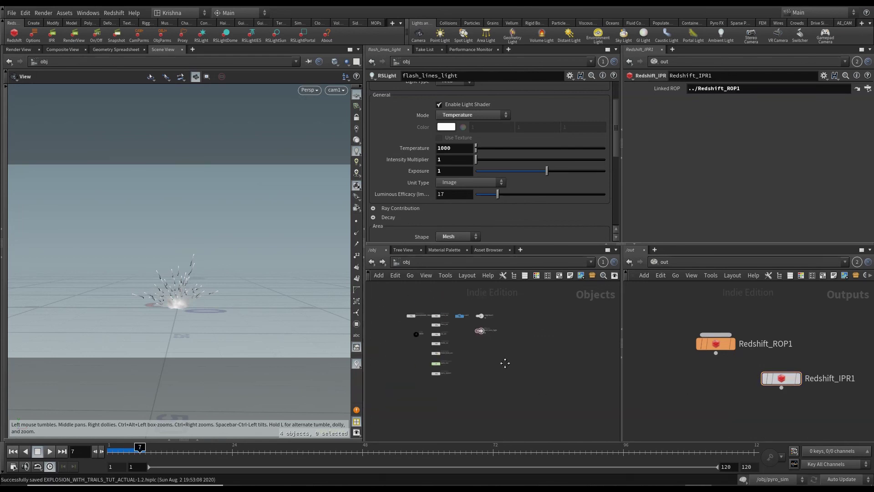
{"action": "scroll", "coordinate": [506, 328], "scroll_direction": "up", "scroll_amount": 2}
{"action": "left_click", "coordinate": [531, 329]}
{"action": "scroll", "coordinate": [430, 350], "scroll_direction": "up", "scroll_amount": 1}
{"action": "middle_click_drag", "start_coordinate": [430, 351], "coordinate": [507, 357]}
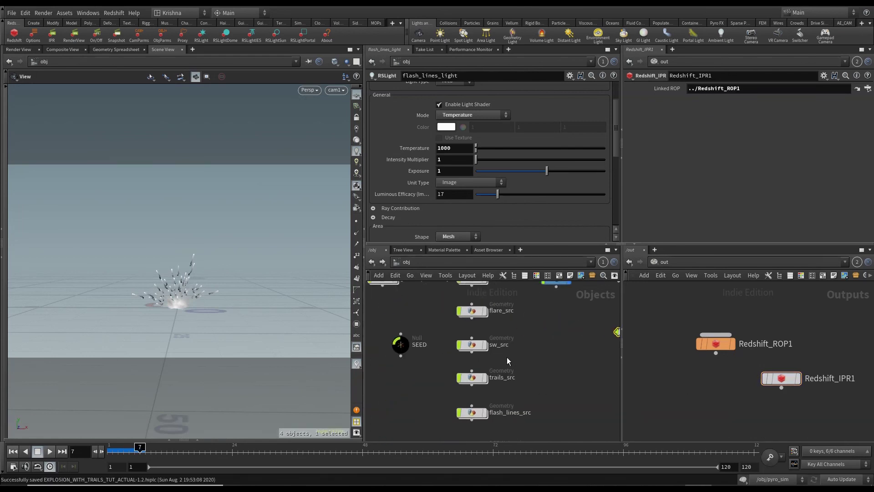
{"action": "scroll", "coordinate": [423, 346], "scroll_direction": "down", "scroll_amount": 4}
{"action": "scroll", "coordinate": [428, 351], "scroll_direction": "up", "scroll_amount": 5}
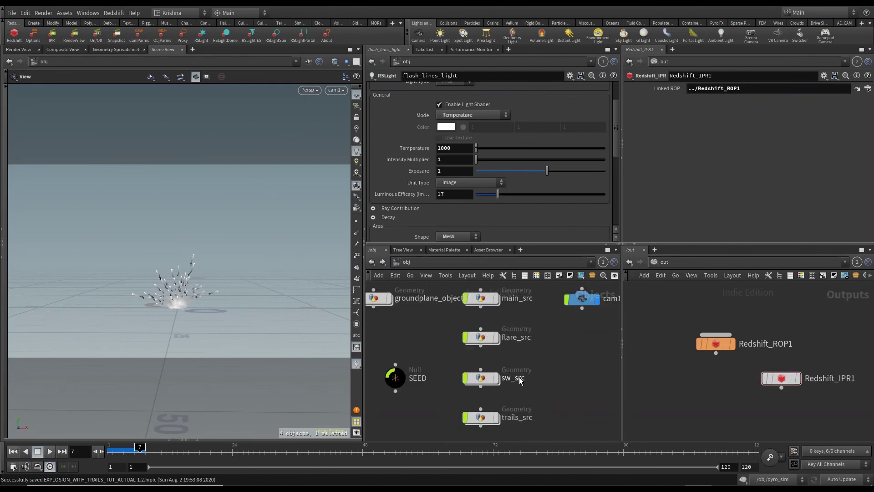
{"action": "scroll", "coordinate": [537, 391], "scroll_direction": "down", "scroll_amount": 3}
{"action": "scroll", "coordinate": [552, 408], "scroll_direction": "down", "scroll_amount": 2}
{"action": "double_click", "coordinate": [493, 400]}
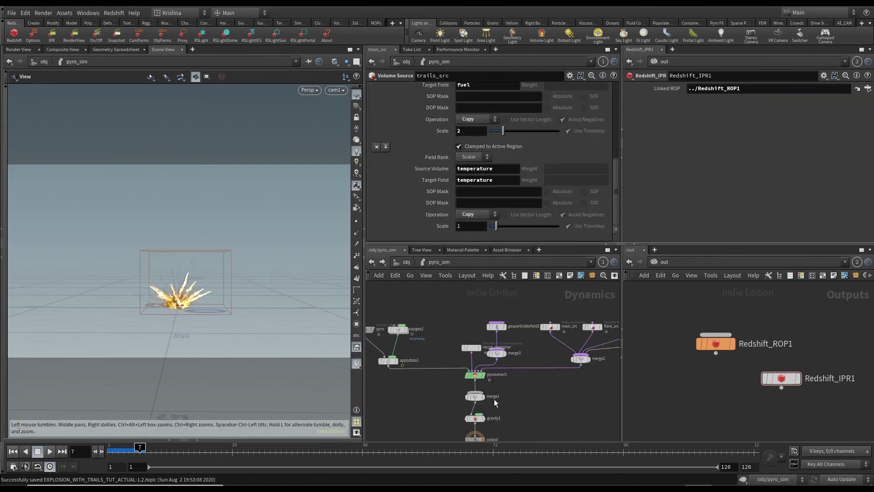
{"action": "left_click_drag", "start_coordinate": [424, 309], "coordinate": [380, 414]}
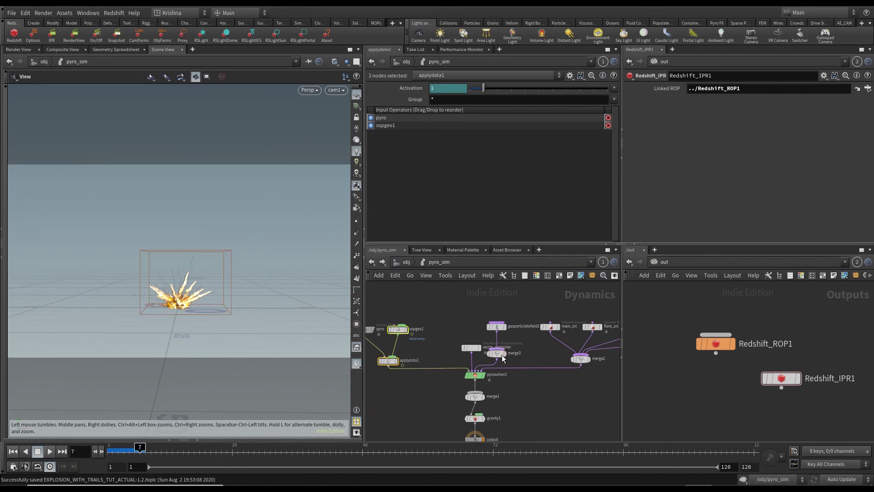
{"action": "left_click", "coordinate": [405, 262]}
{"action": "left_click", "coordinate": [413, 398]}
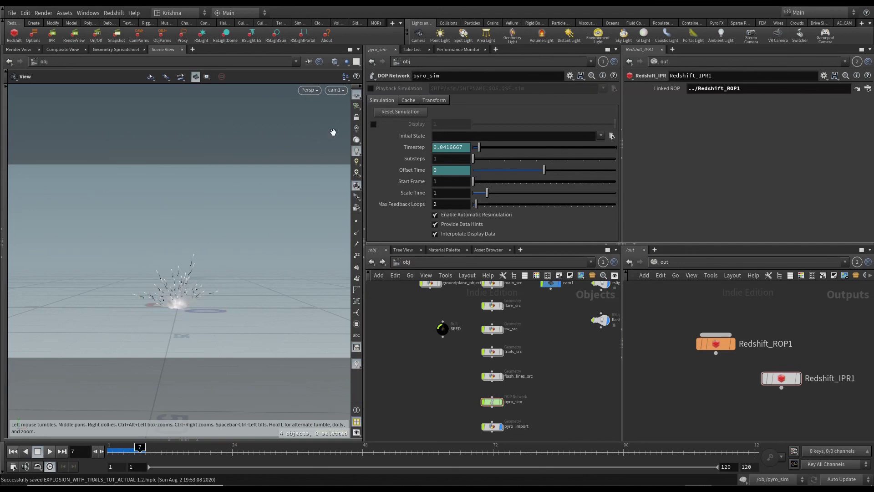
- Render frame 7 in the Redshift Render View and move its window over the scene viewport
{"action": "left_click", "coordinate": [82, 41]}
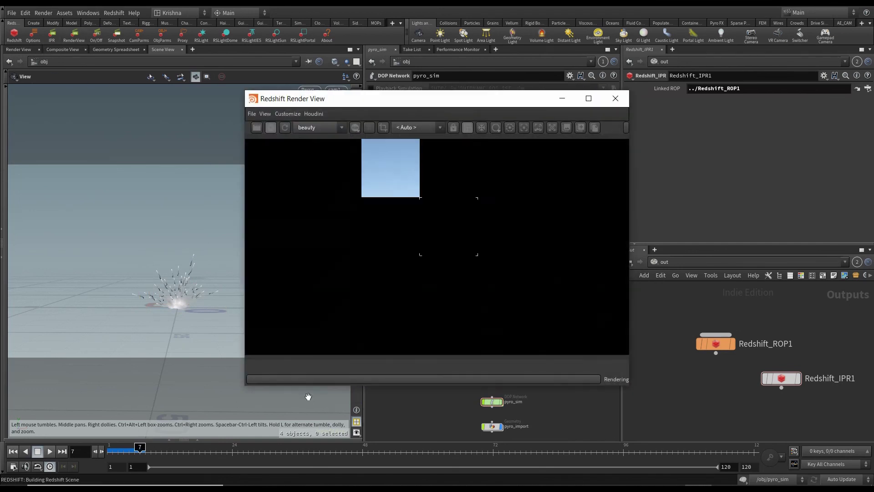
{"action": "left_click", "coordinate": [284, 127]}
{"action": "left_click_drag", "start_coordinate": [459, 103], "coordinate": [220, 100]}
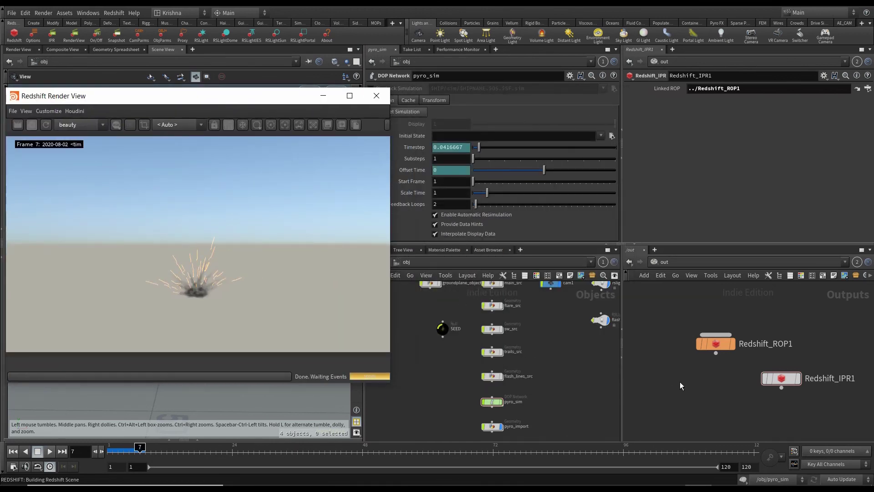
- Disable the Sky Shader on the rslightsun1 sun light
{"action": "key", "text": "h"}
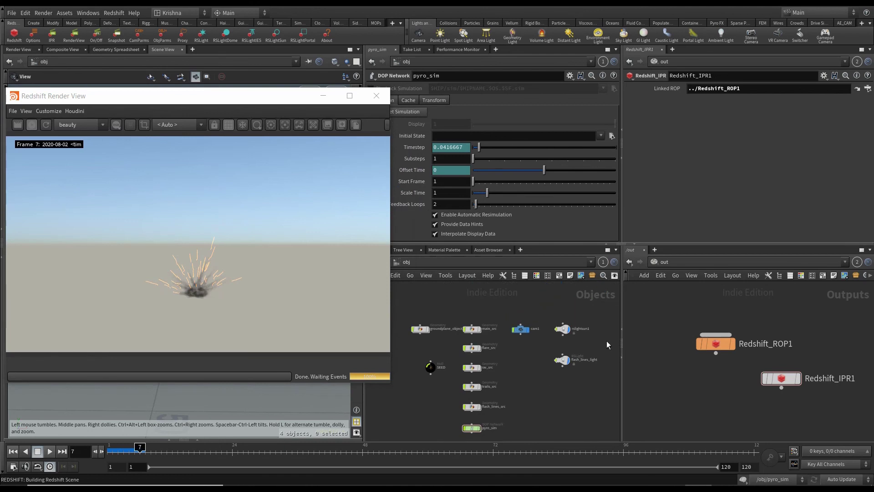
{"action": "left_click", "coordinate": [562, 328]}
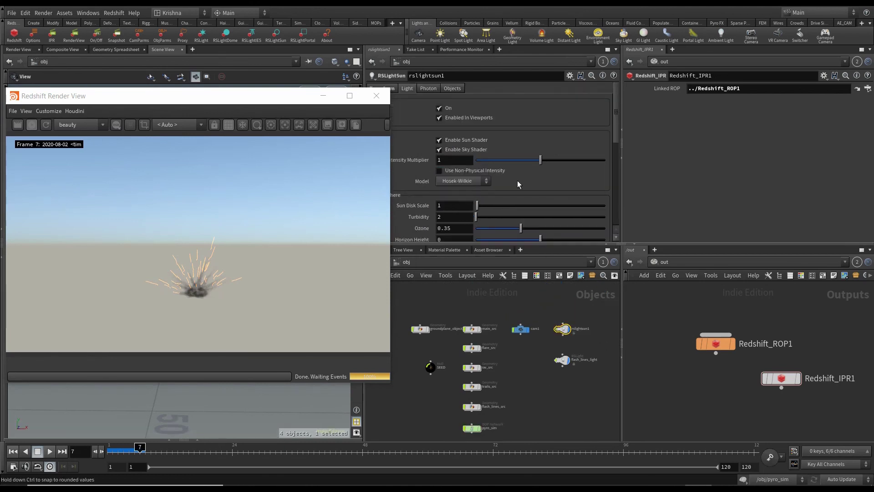
{"action": "left_click", "coordinate": [453, 149]}
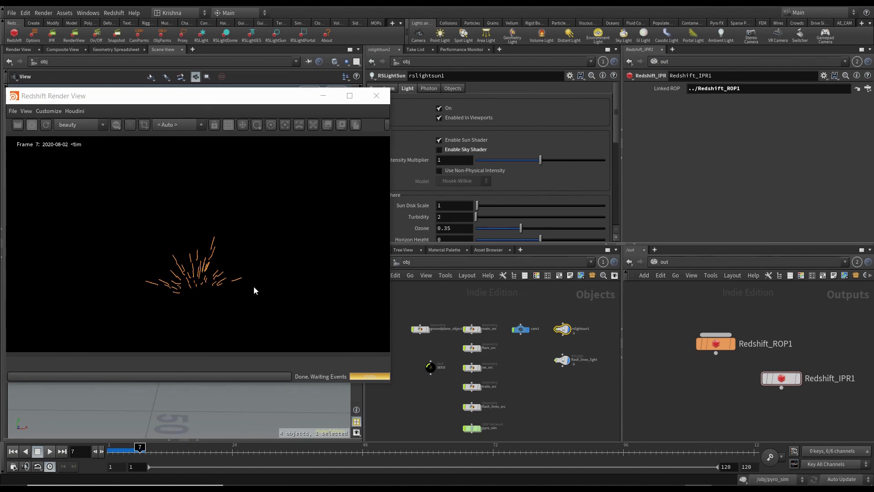
- Set rslightsun1's volume Contribution Scale to 1
{"action": "scroll", "coordinate": [427, 211], "scroll_direction": "down", "scroll_amount": 5}
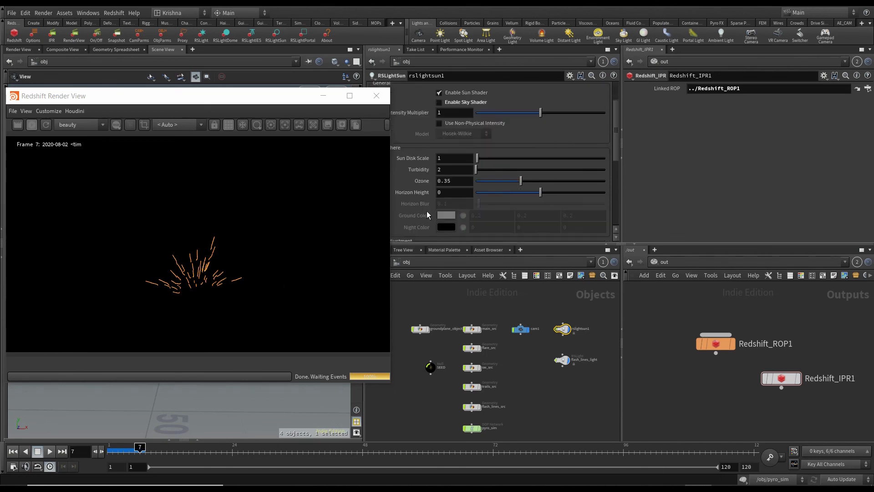
{"action": "scroll", "coordinate": [428, 211], "scroll_direction": "down", "scroll_amount": 5}
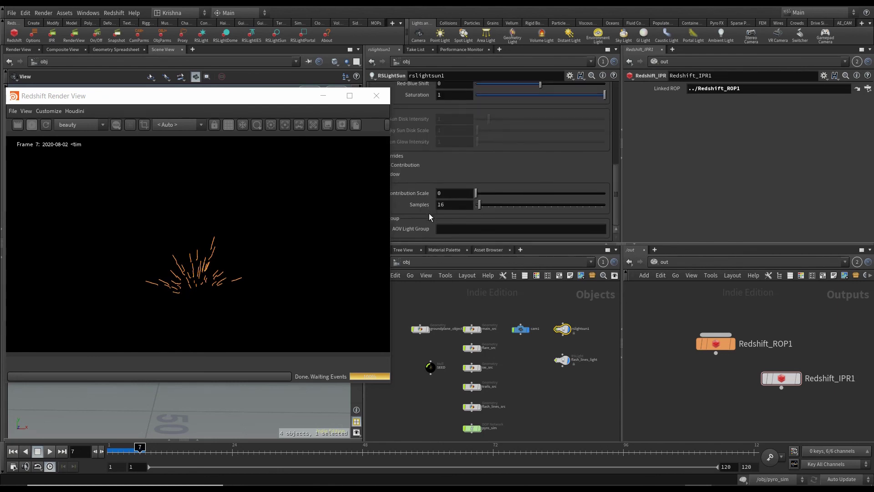
{"action": "left_click", "coordinate": [454, 197]}
{"action": "type", "text": "1"}
{"action": "key", "text": "Return"}
{"action": "scroll", "coordinate": [461, 155], "scroll_direction": "up", "scroll_amount": 6}
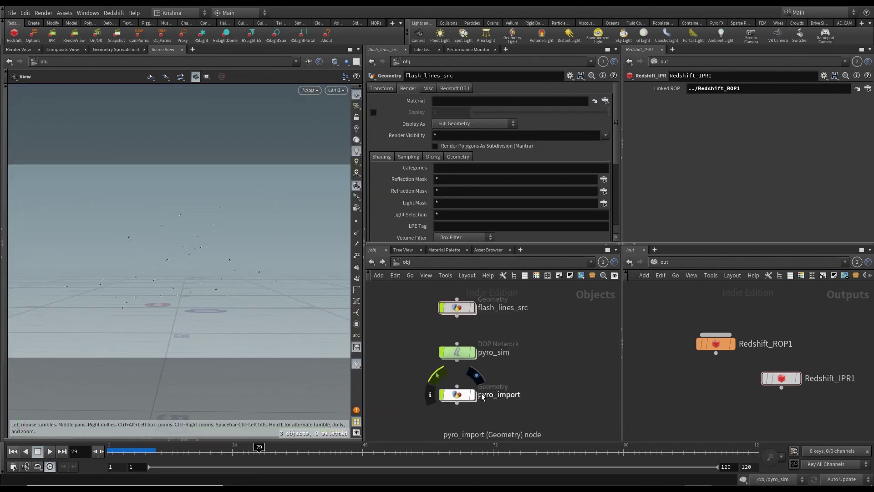
- Render frame 29 in the Redshift Render View to check the flash lines, and close the render window
{"action": "scroll", "coordinate": [493, 402], "scroll_direction": "down", "scroll_amount": 3}
{"action": "scroll", "coordinate": [493, 396], "scroll_direction": "down", "scroll_amount": 2}
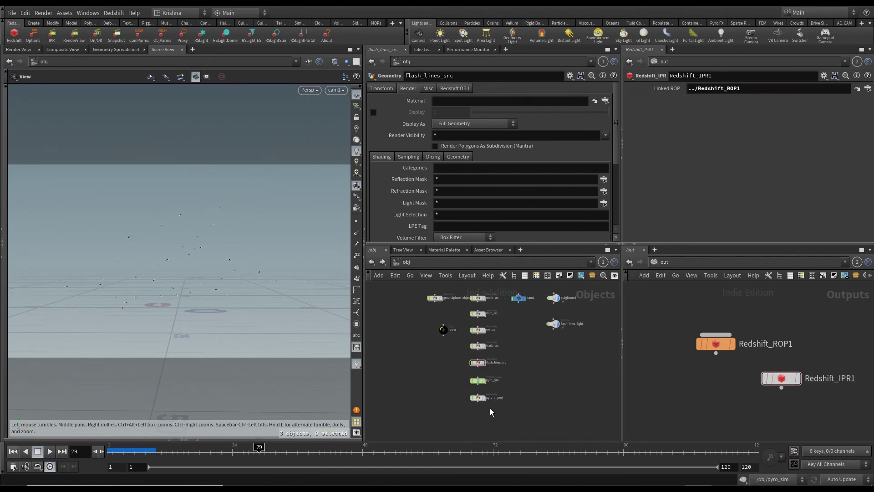
{"action": "scroll", "coordinate": [494, 408], "scroll_direction": "up", "scroll_amount": 2}
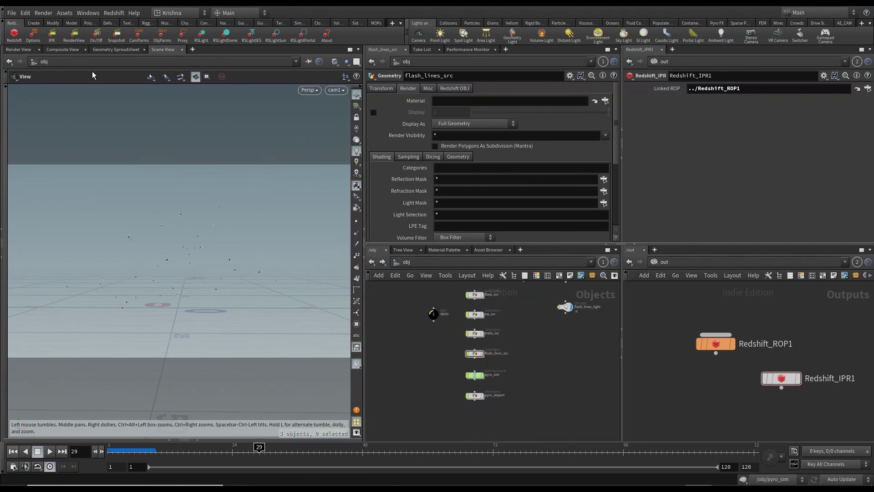
{"action": "left_click", "coordinate": [73, 34]}
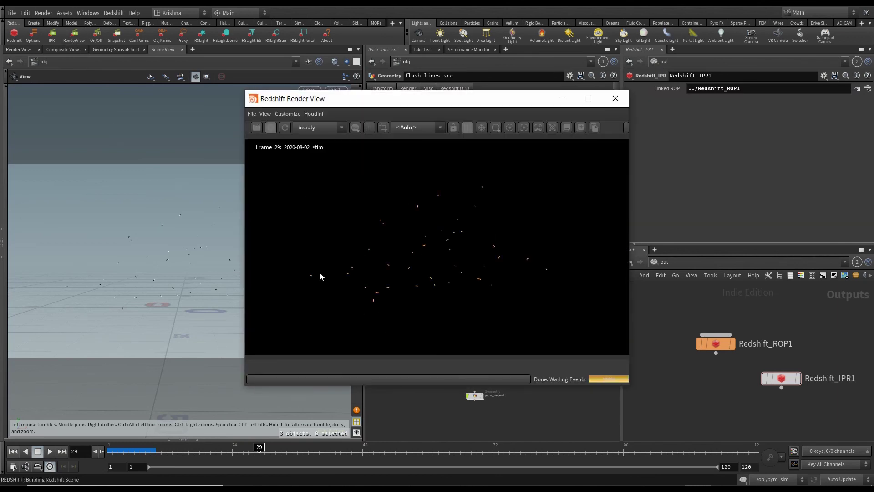
{"action": "left_click", "coordinate": [615, 99]}
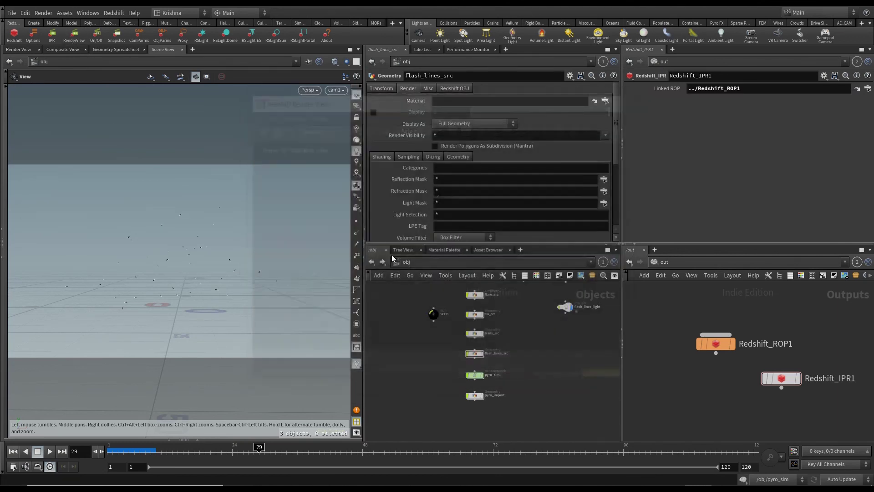
- Scrub the timeline from frame 6 onwards to preview the motion of the flash lines
{"action": "left_click", "coordinate": [134, 447]}
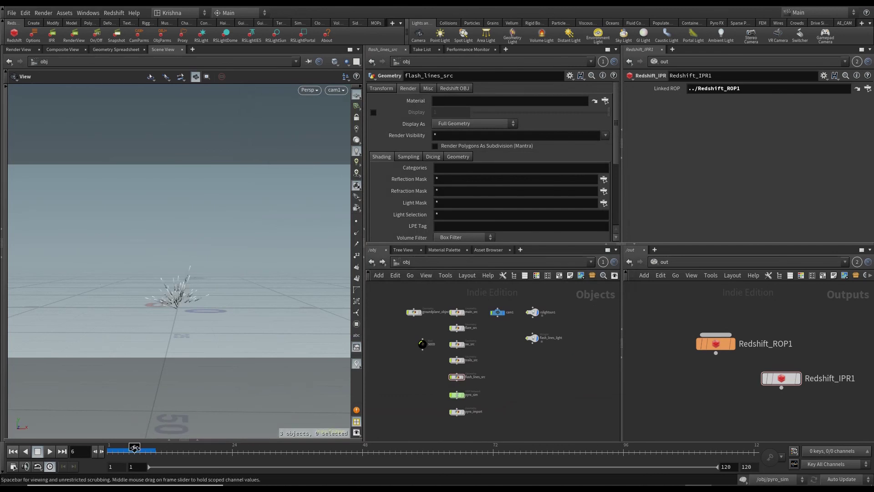
{"action": "left_click", "coordinate": [160, 447]}
{"action": "mouse_move", "coordinate": [160, 452]}
{"action": "left_mouse_down"}
{"action": "mouse_move", "coordinate": [206, 450]}
{"action": "mouse_move", "coordinate": [121, 450]}
{"action": "mouse_move", "coordinate": [216, 452]}
{"action": "left_mouse_up"}
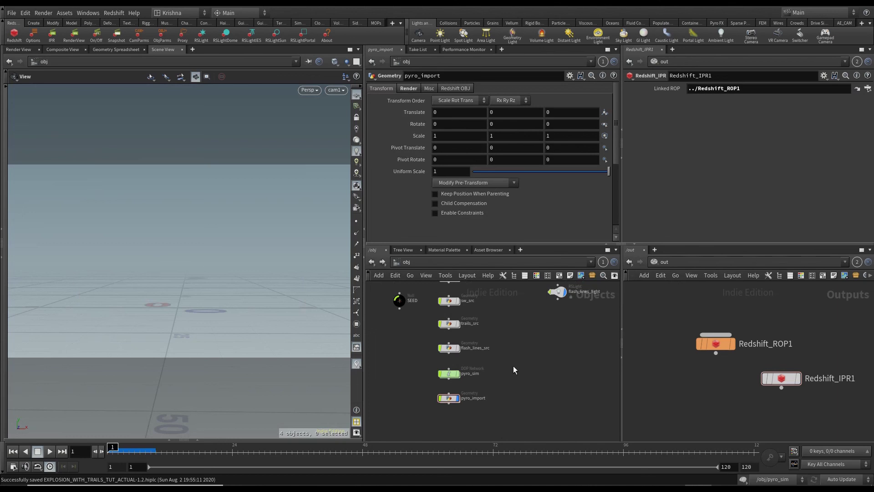